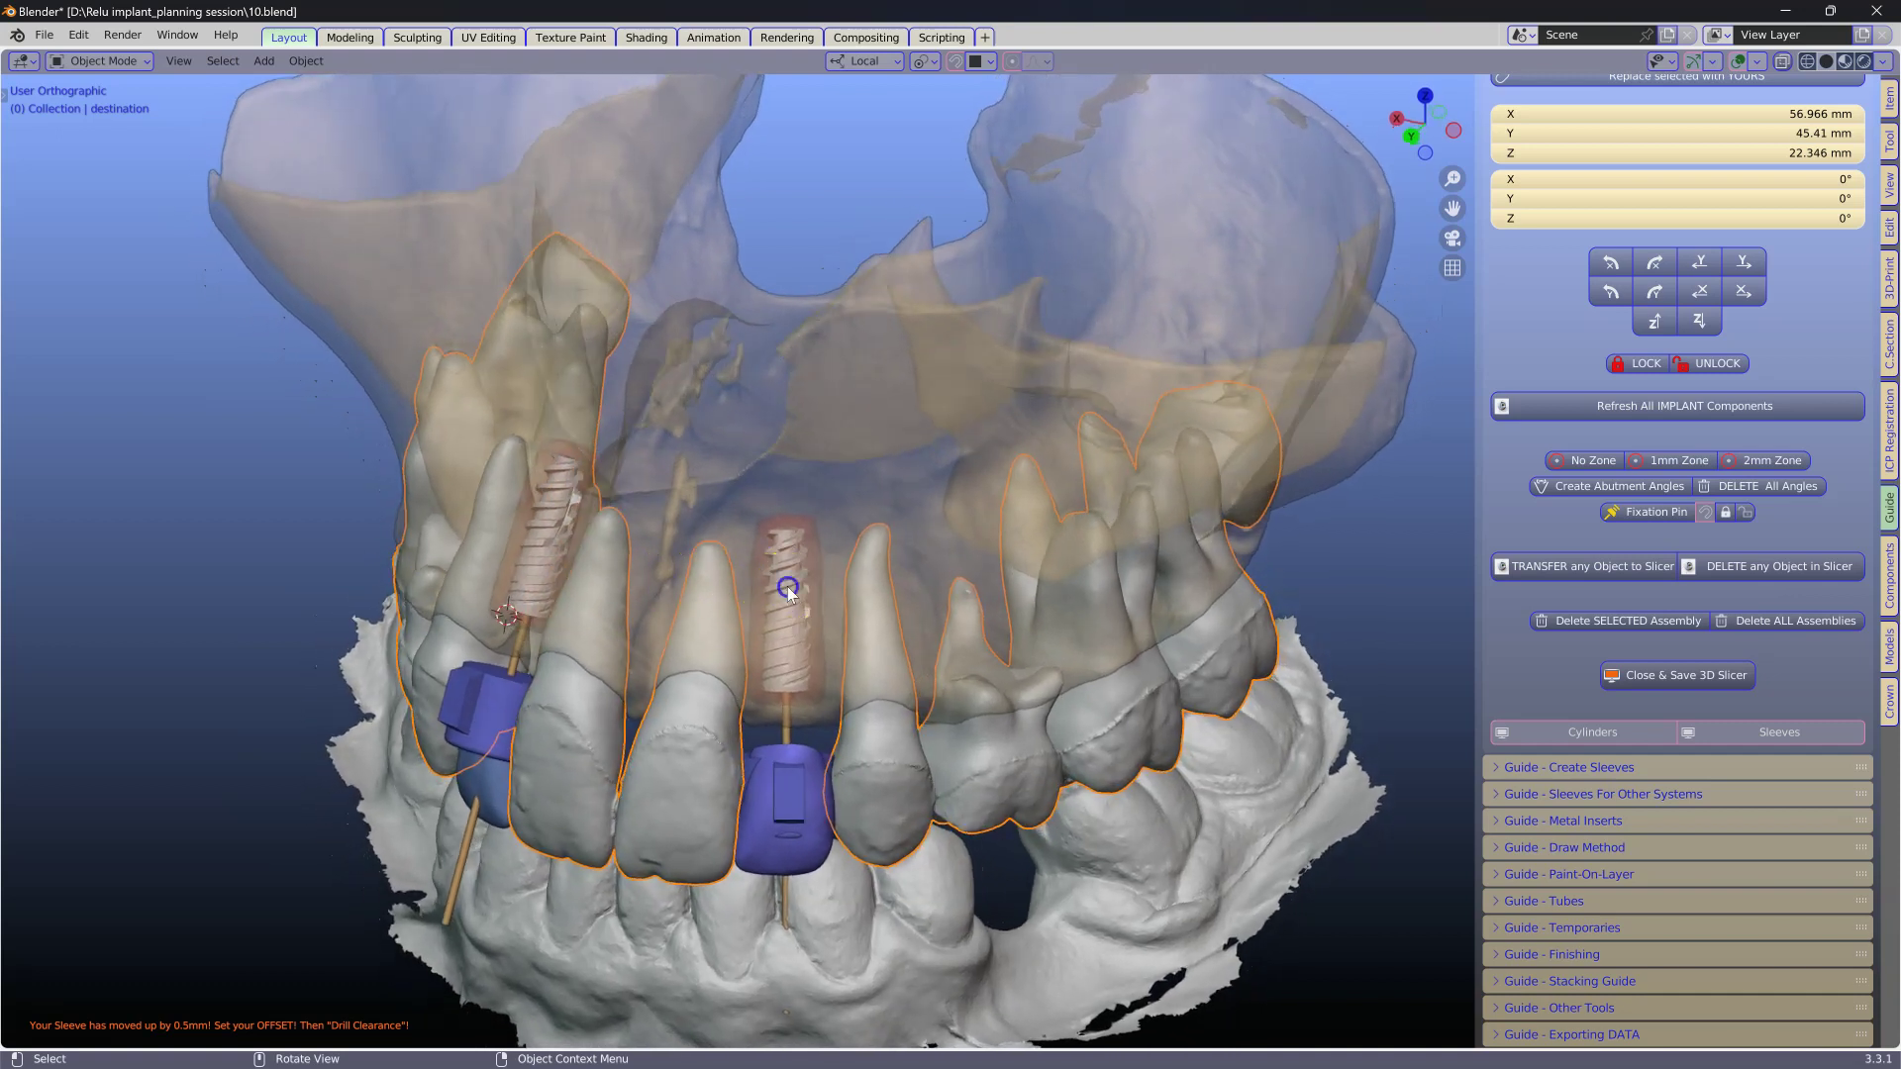
# - Open the Guide - Create Sleeves tools and delete the implant zones to start creating sleeves
pyautogui.click(787, 586)
pyautogui.moveTo(787, 586); pyautogui.dragTo(611, 648, button='middle')
pyautogui.scroll(-2, 723, 548)
pyautogui.scroll(1, 723, 549)
pyautogui.scroll(5, 723, 549)
pyautogui.scroll(2, 696, 625)
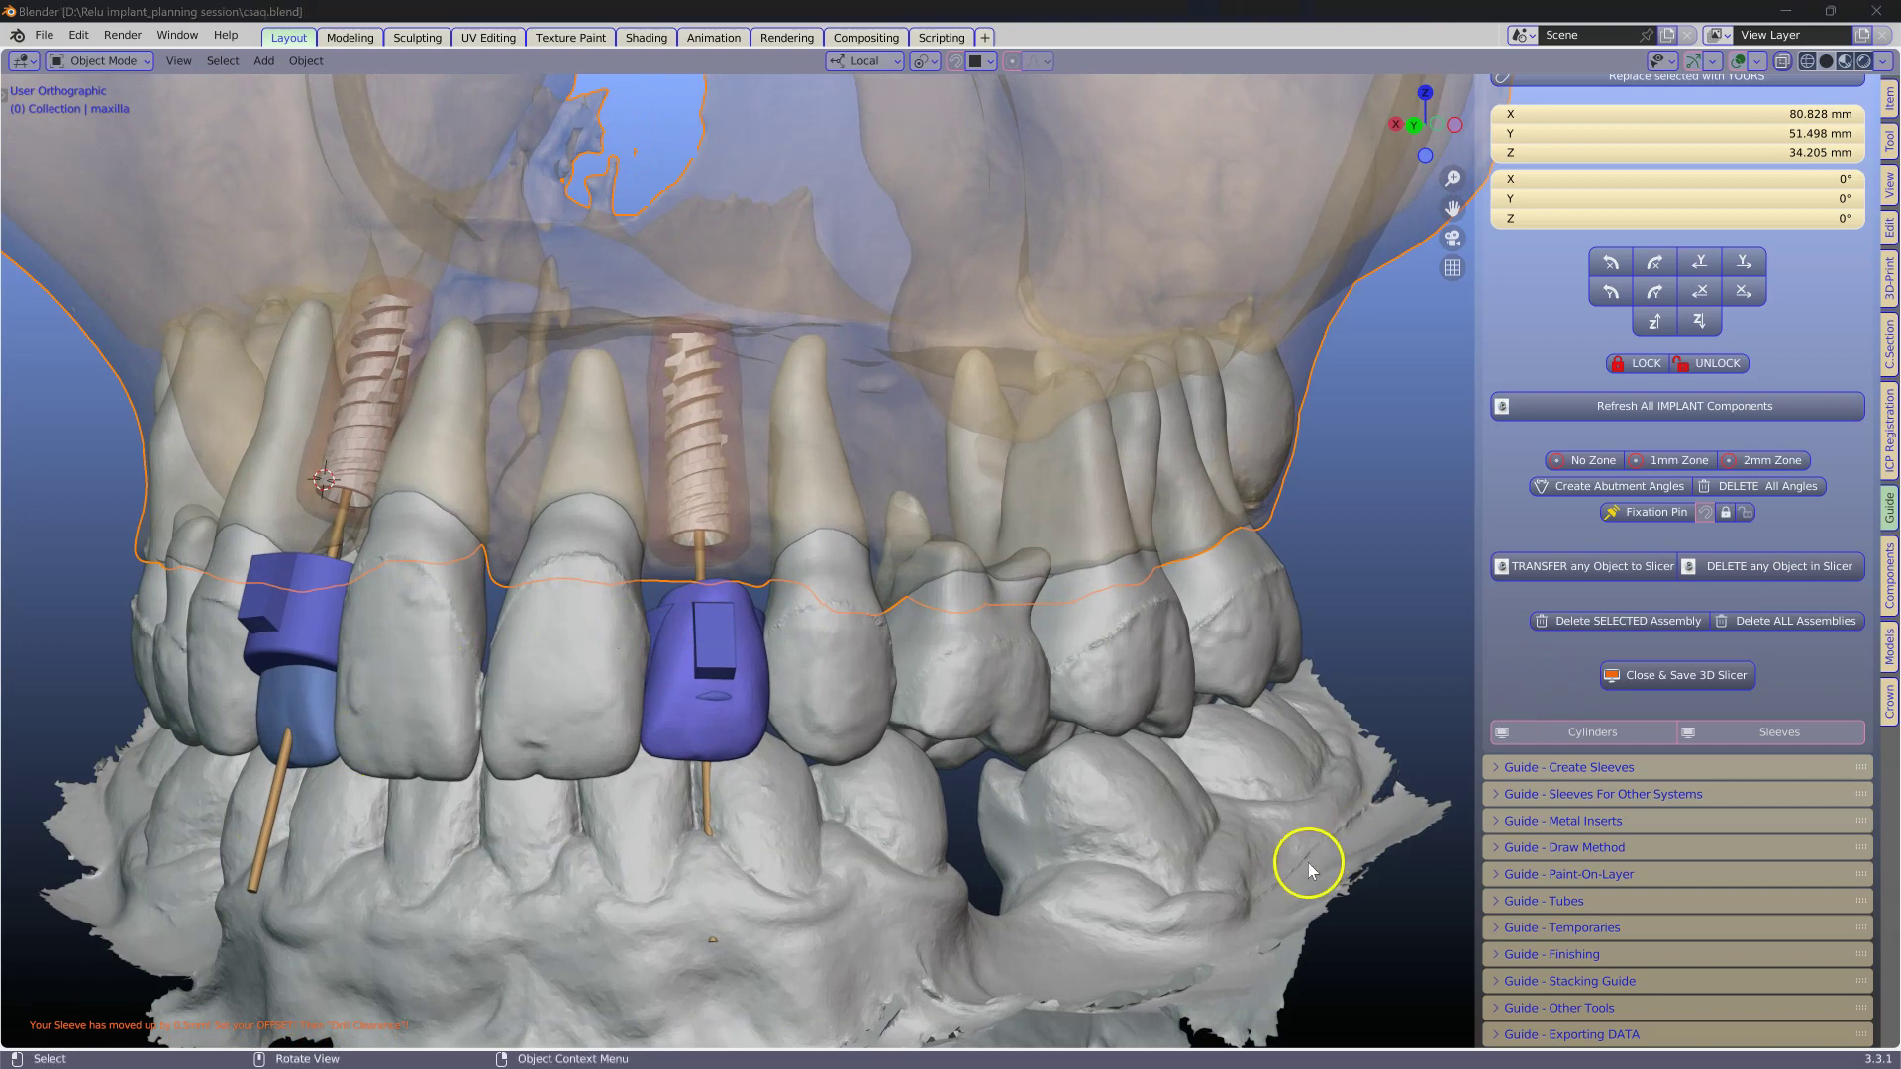
pyautogui.click(1497, 770)
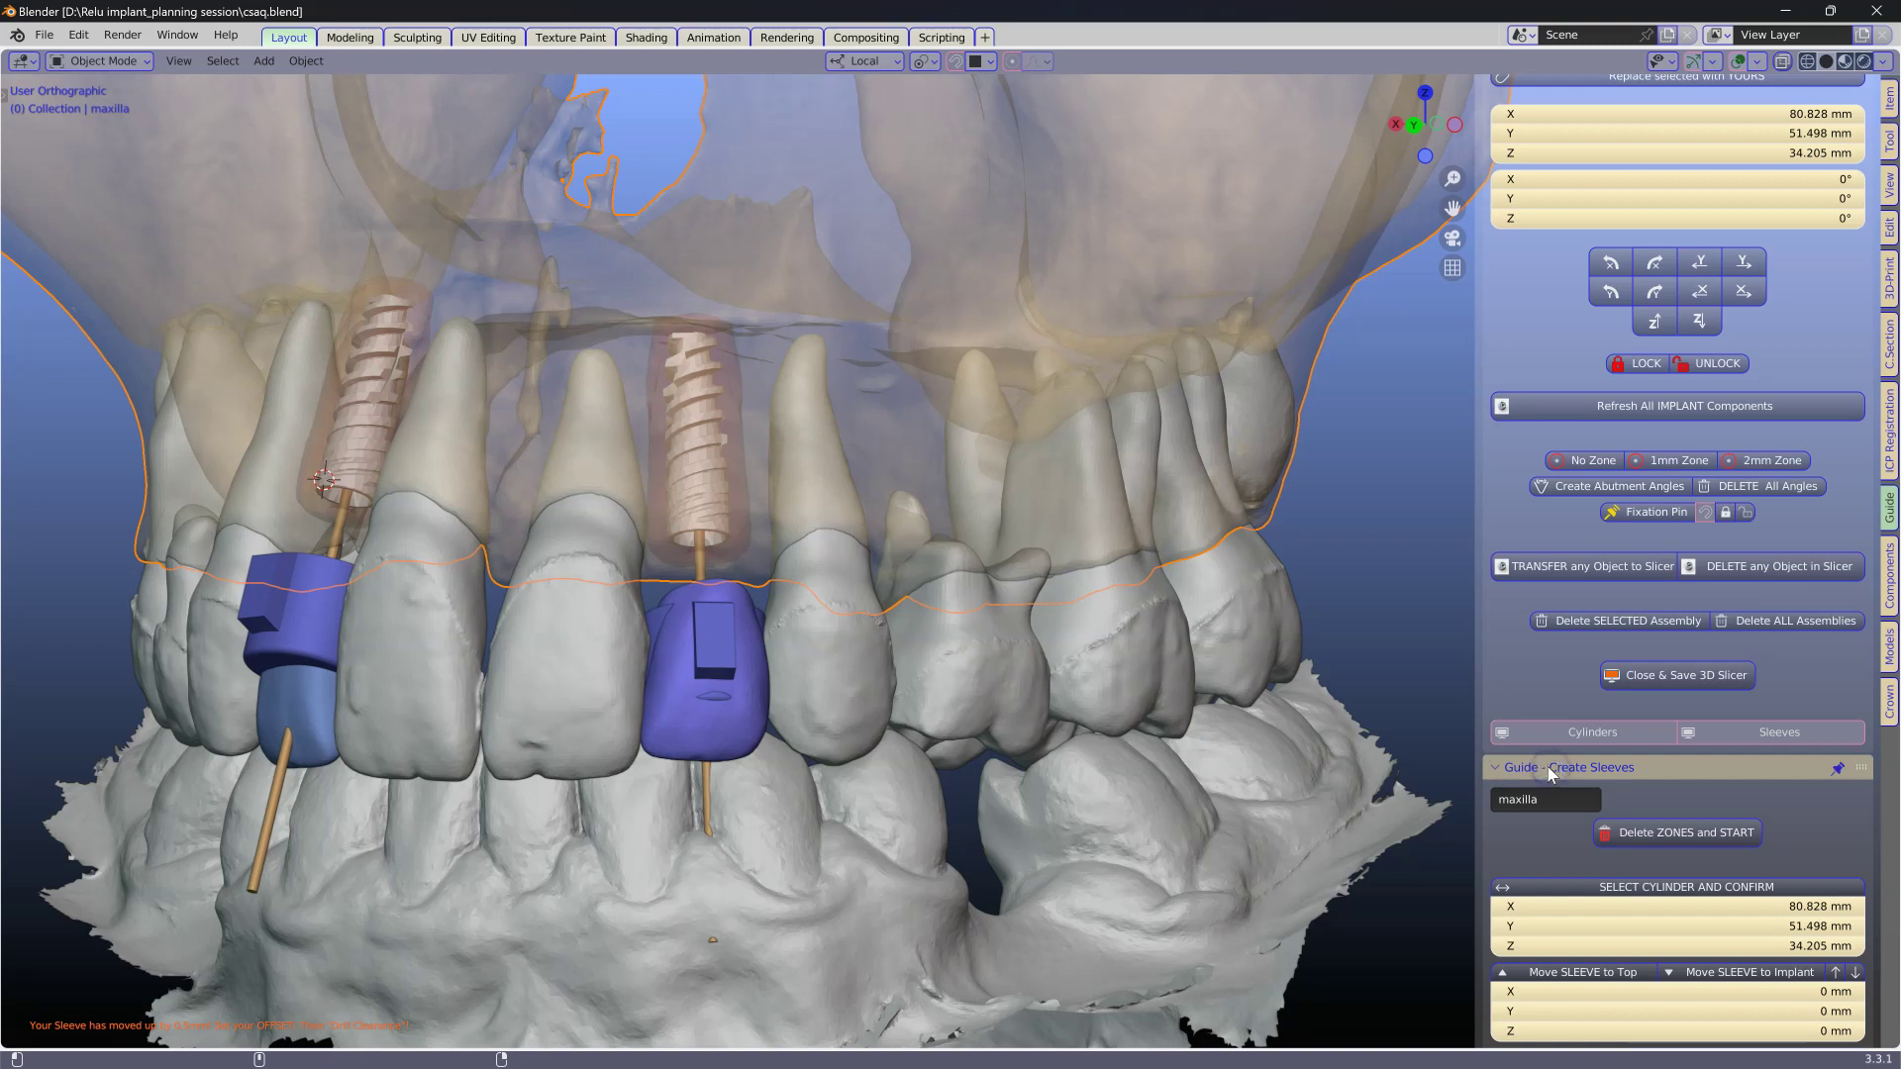
pyautogui.keyDown('ctrl'); pyautogui.click(1536, 768); pyautogui.keyUp('ctrl')
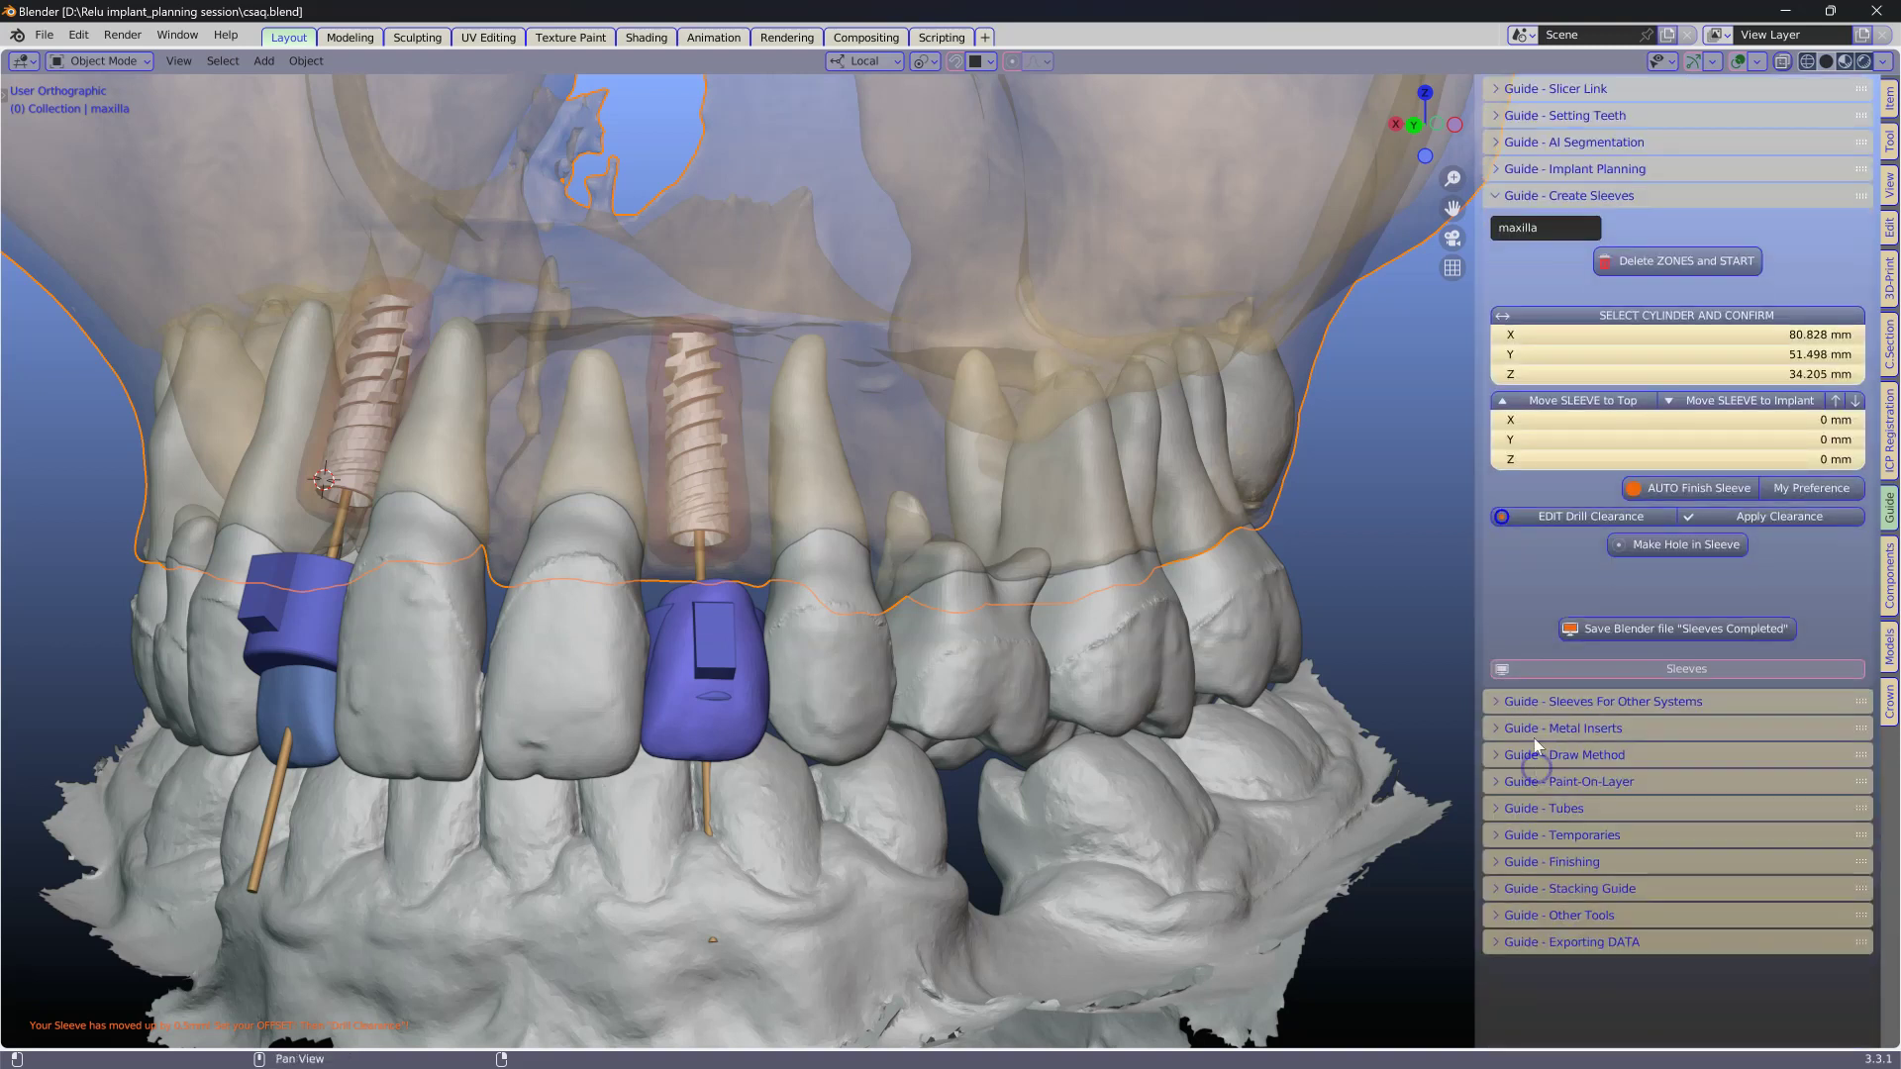
pyautogui.click(1665, 262)
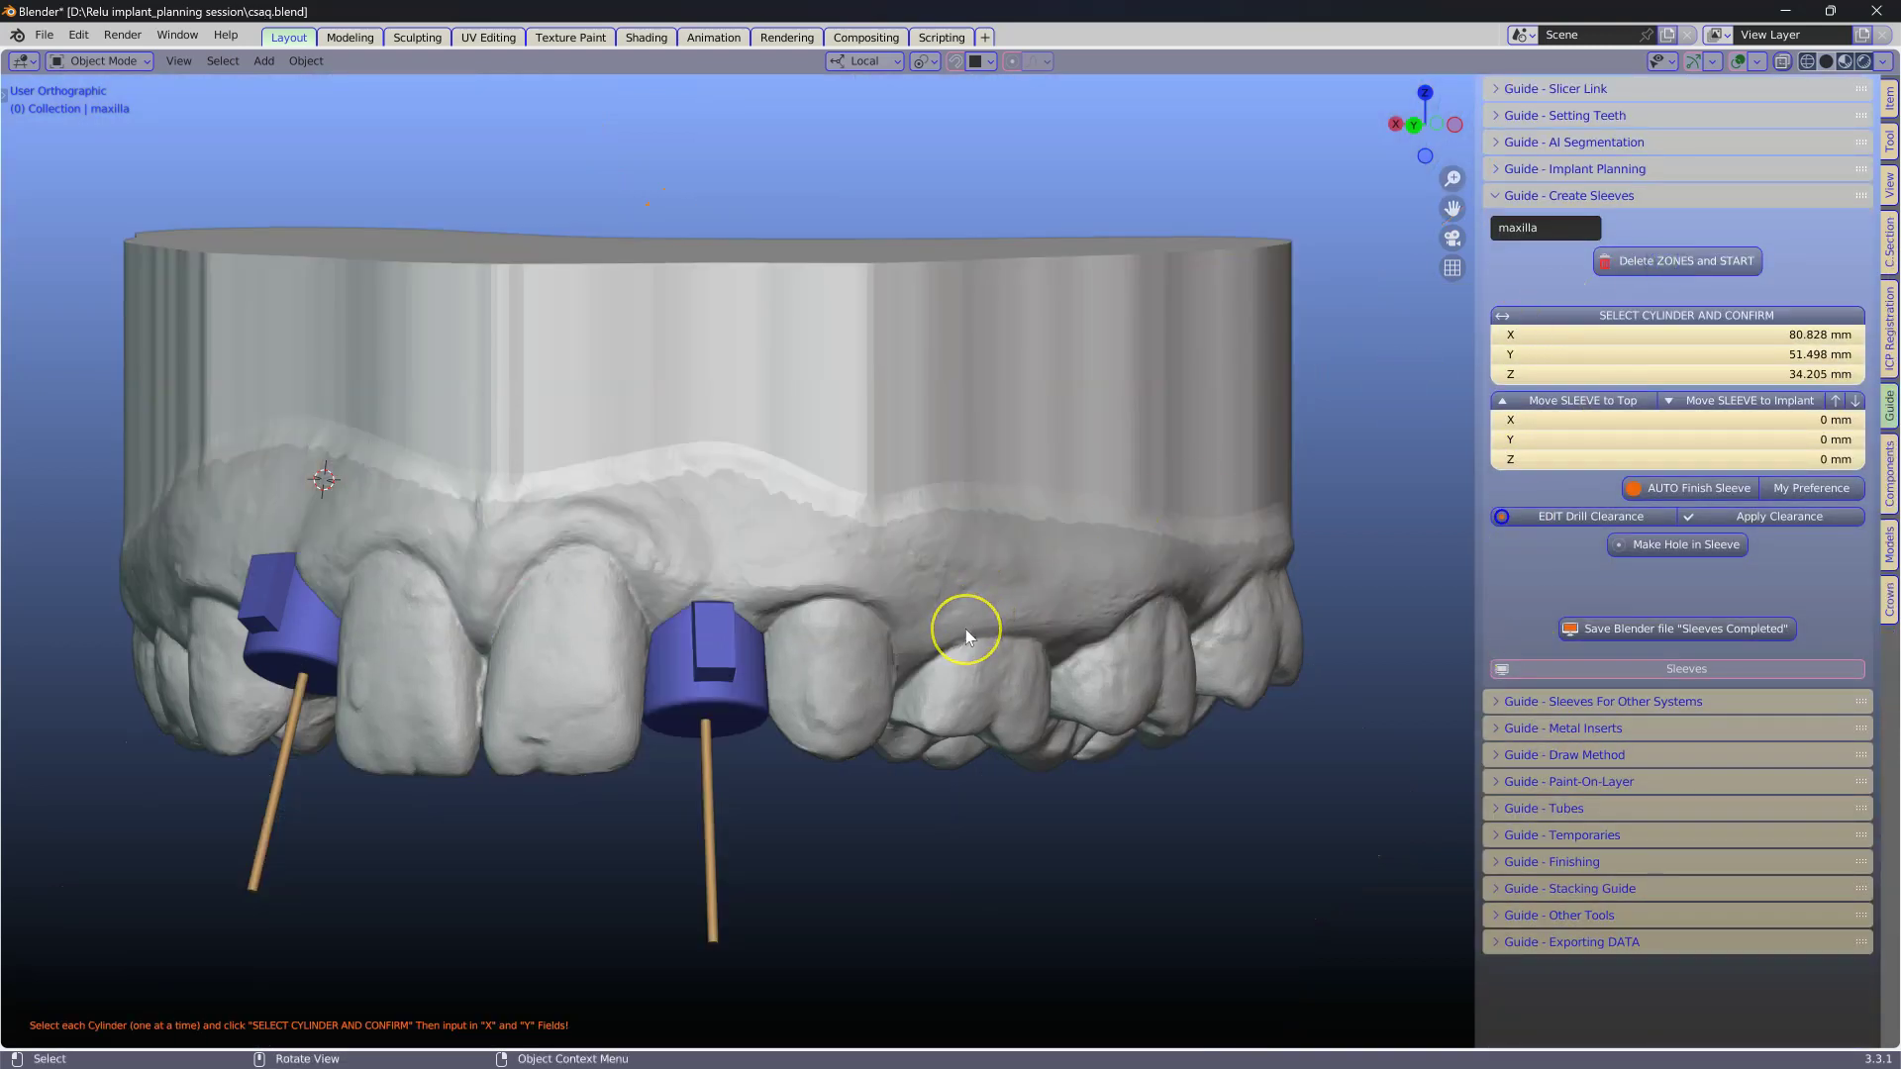
# - Select the thin axis cylinder of the implant between the central incisor and canine and confirm it for sleeve creation
pyautogui.moveTo(966, 628)
pyautogui.mouseDown(button='middle')
pyautogui.moveTo(972, 588)
pyautogui.moveTo(985, 613)
pyautogui.mouseUp(button='middle')
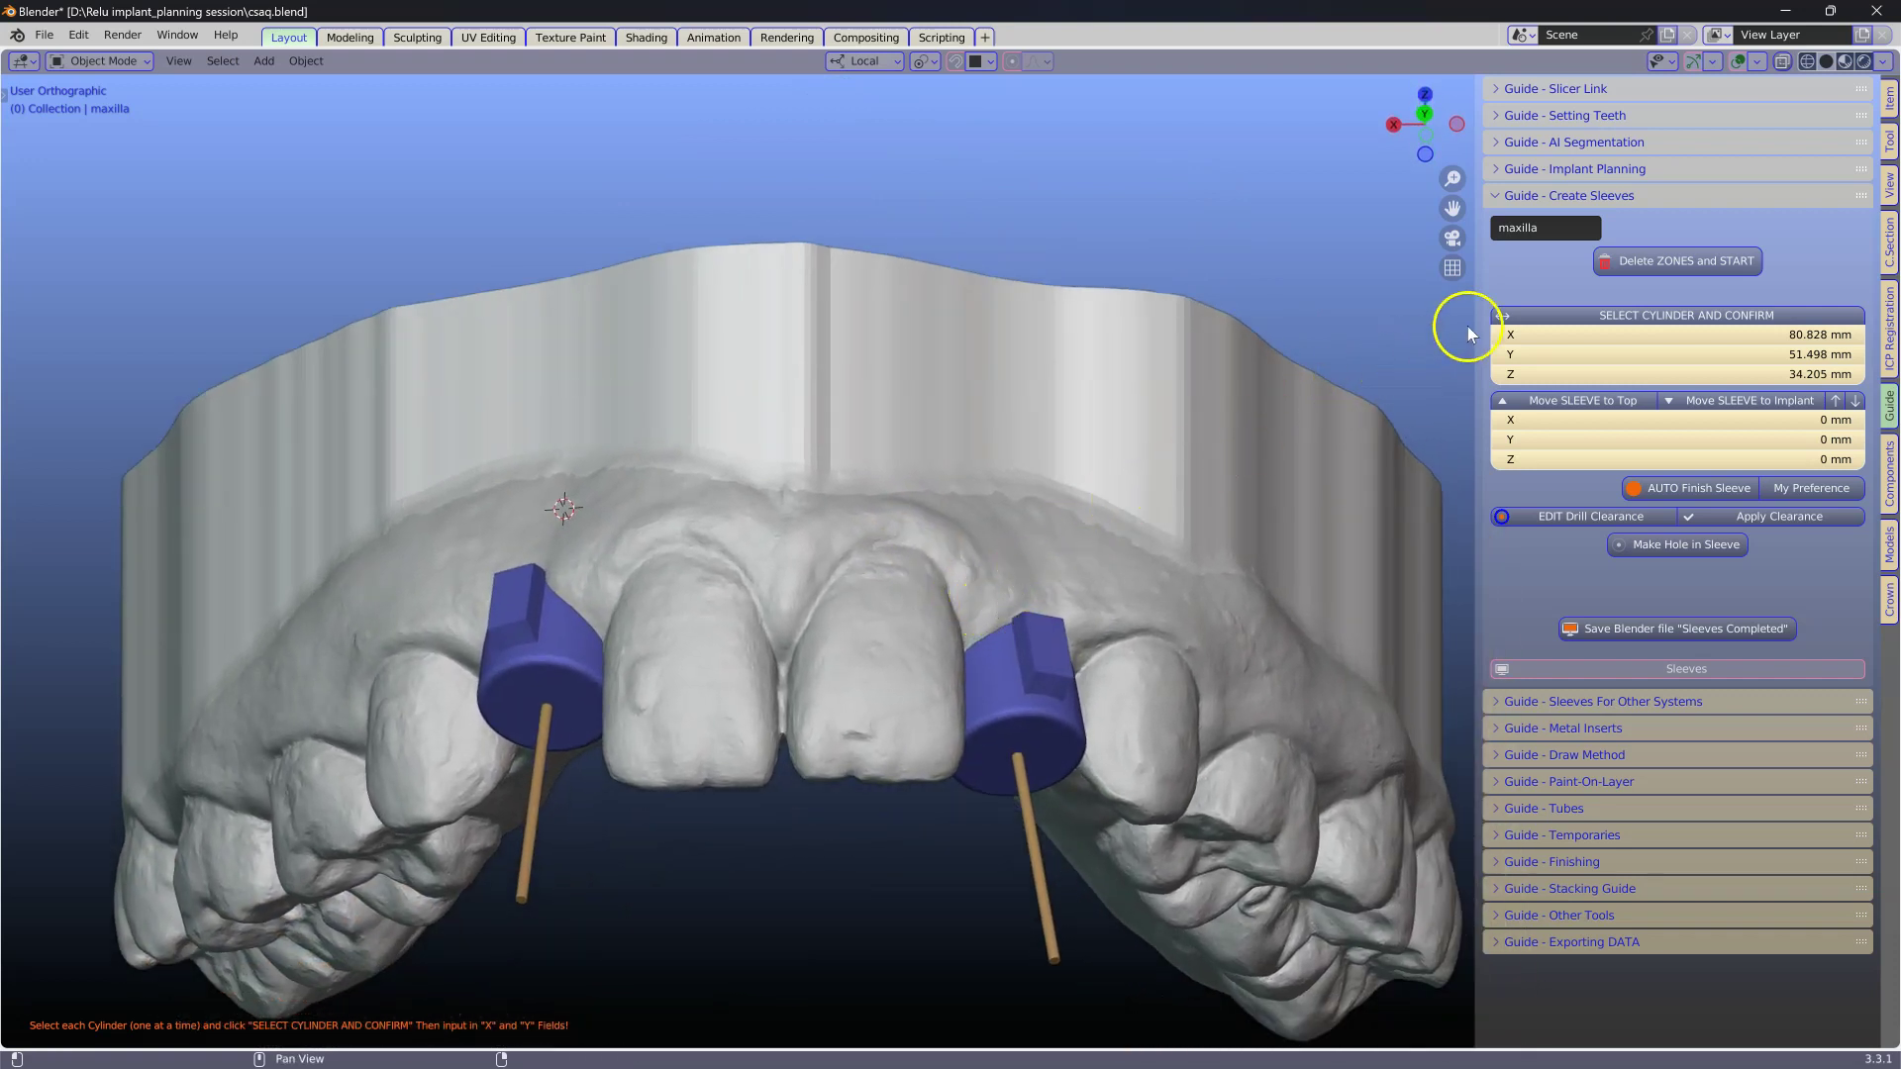
pyautogui.click(1040, 871)
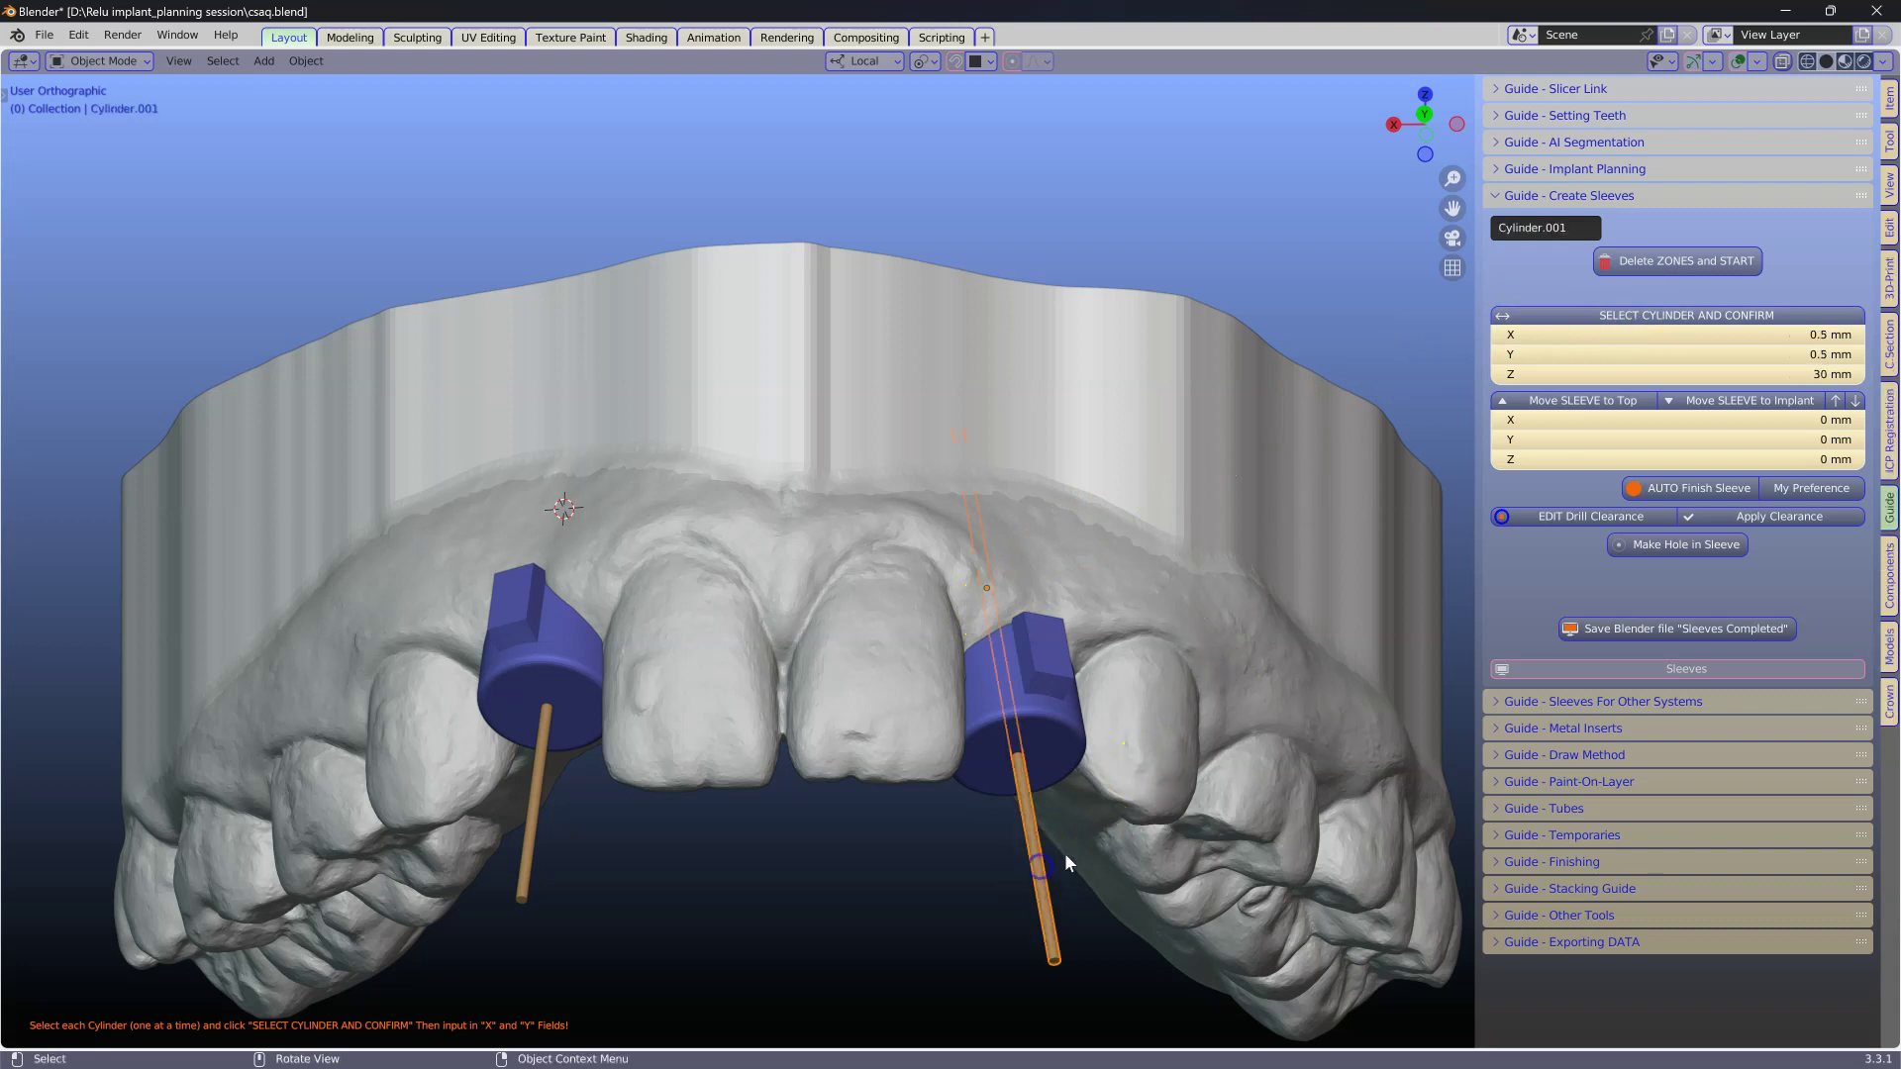
pyautogui.scroll(6, 1137, 806)
pyautogui.scroll(2, 1154, 792)
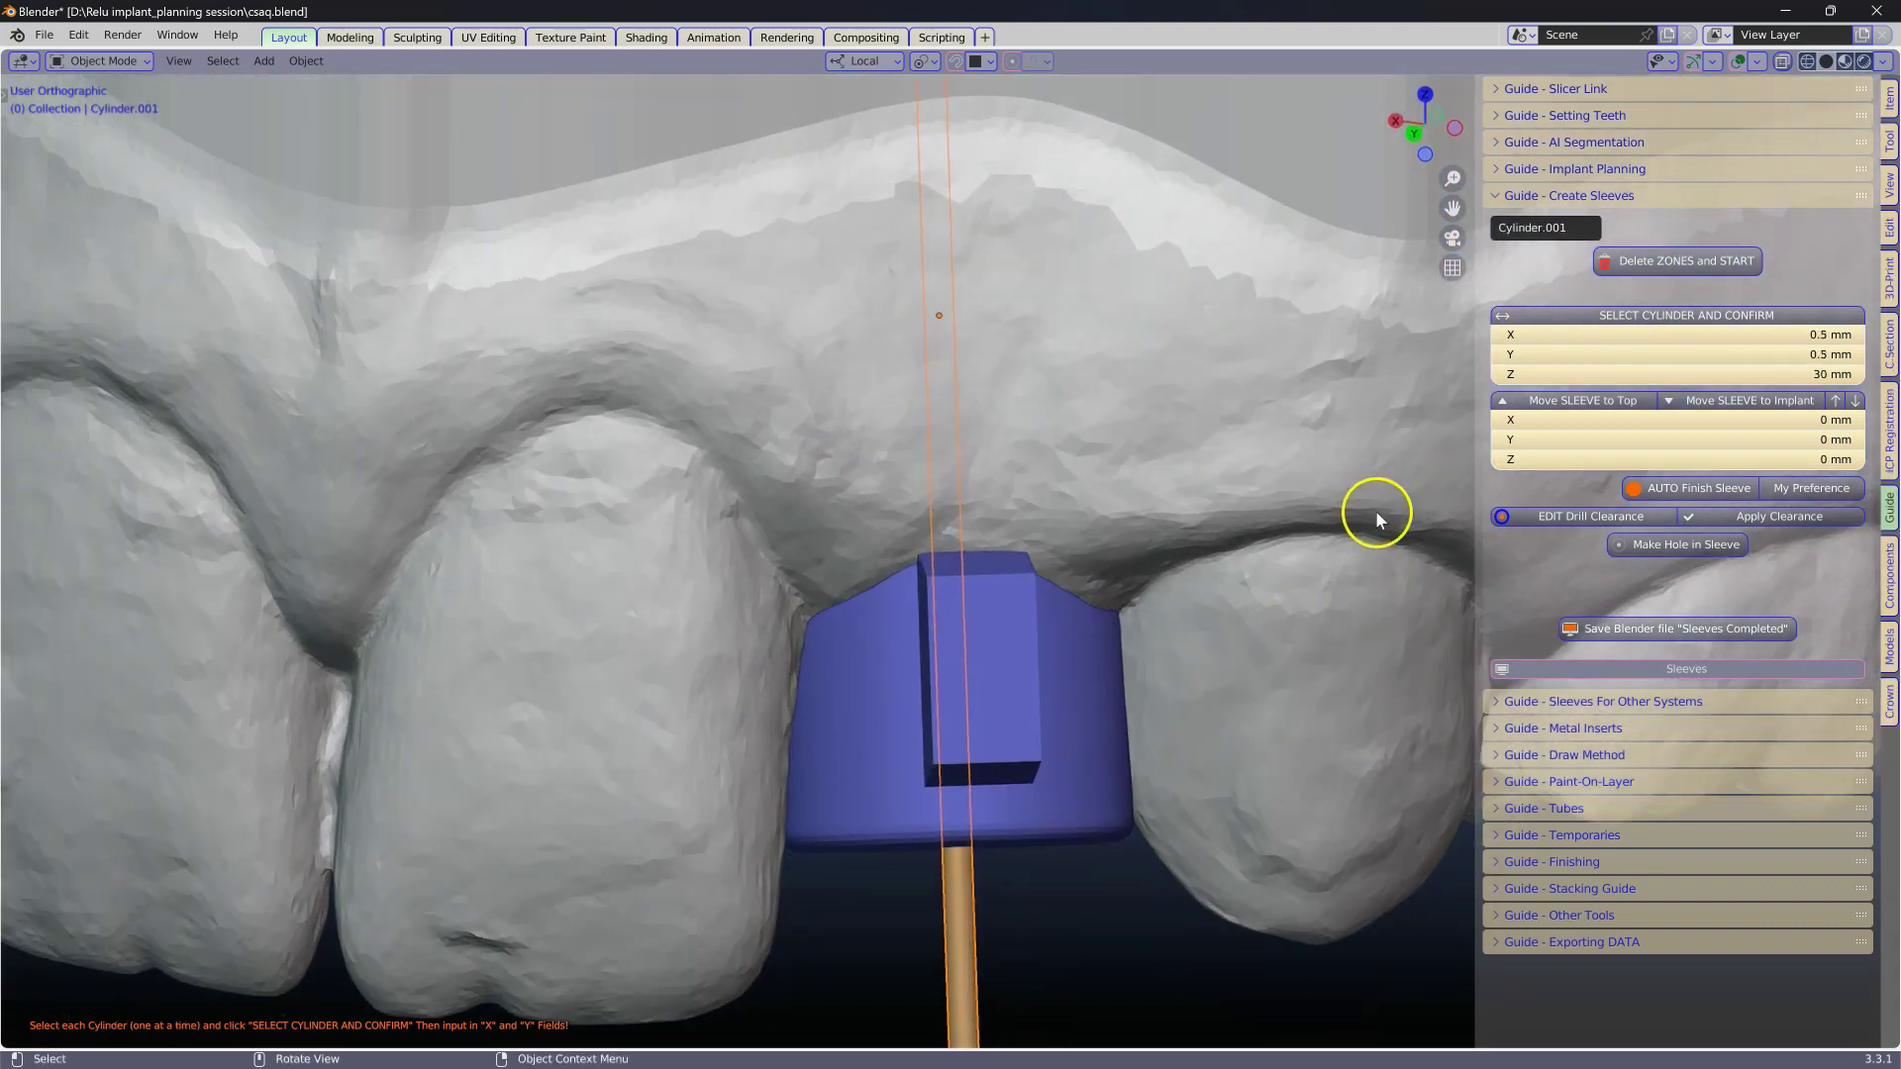
pyautogui.click(1667, 317)
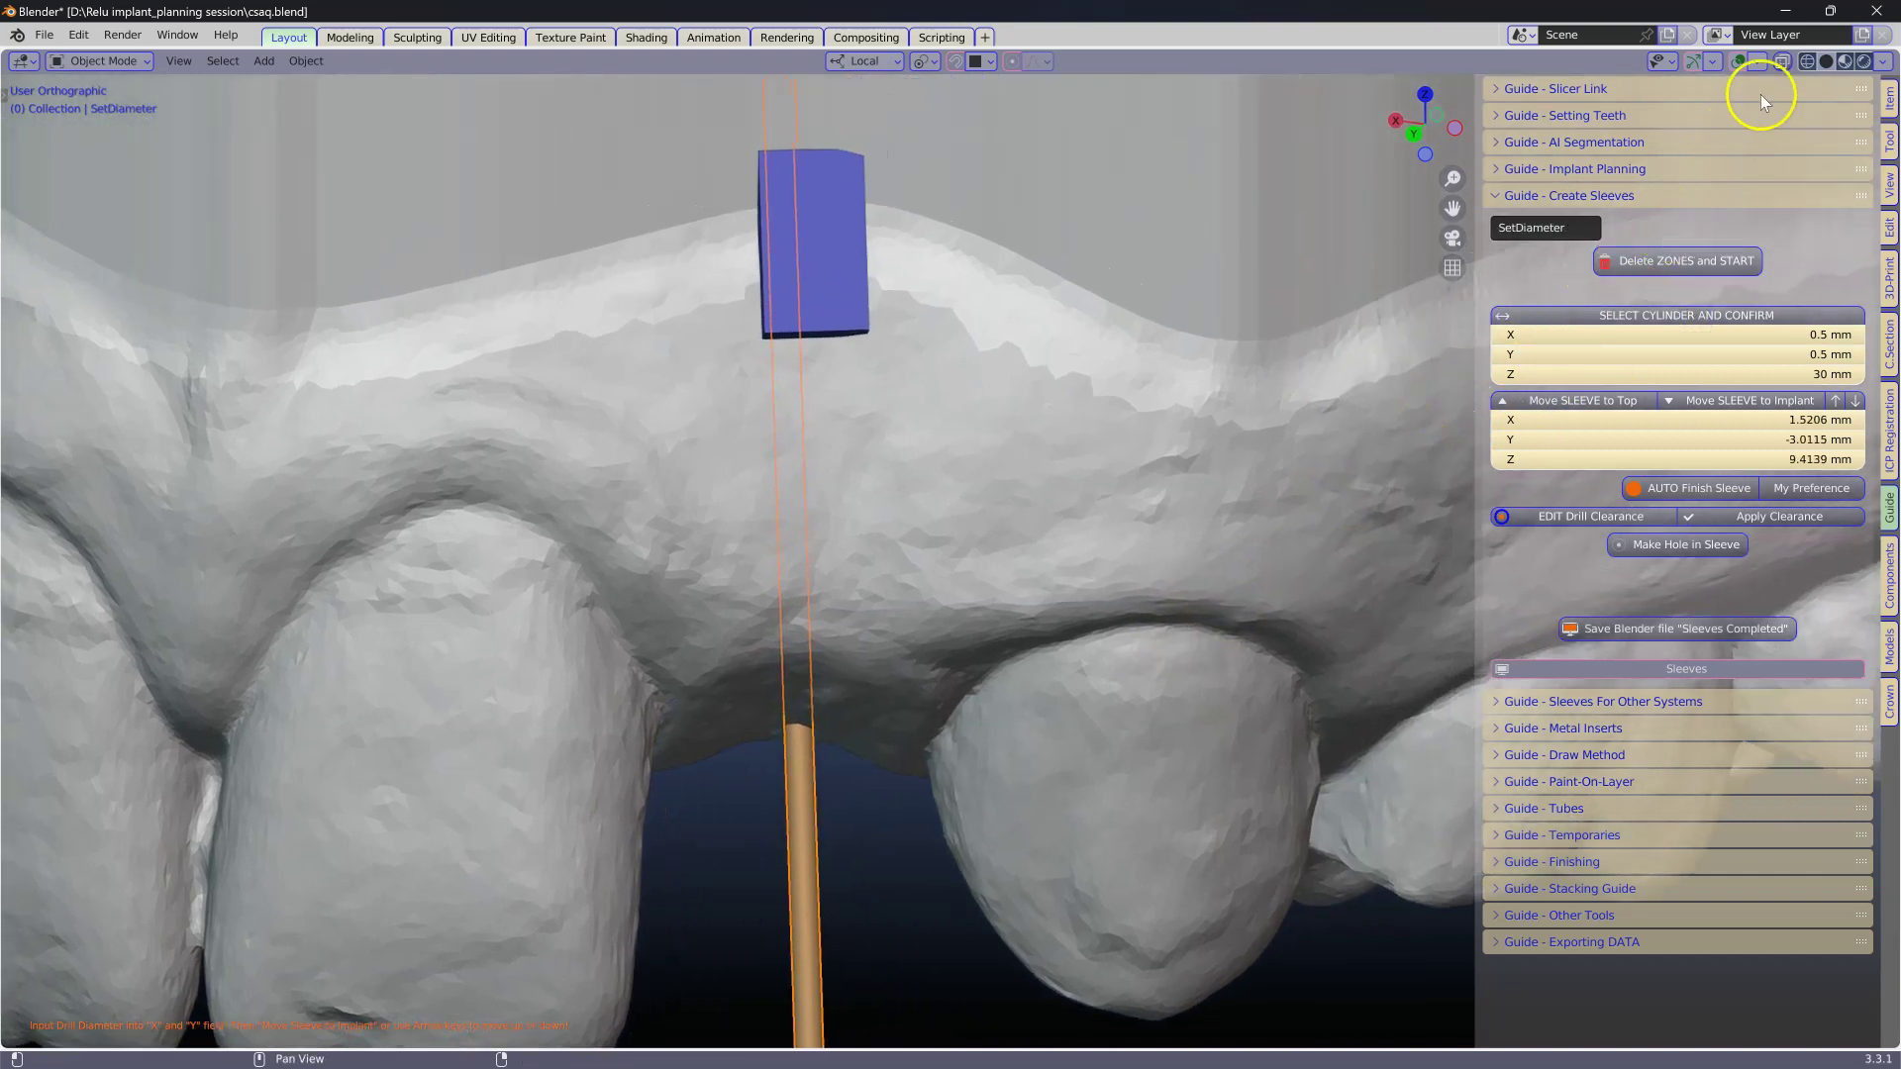
# - Turn on X-ray display and set the confirmed cylinder's drill diameter to 5 mm in X and Y
pyautogui.click(1784, 62)
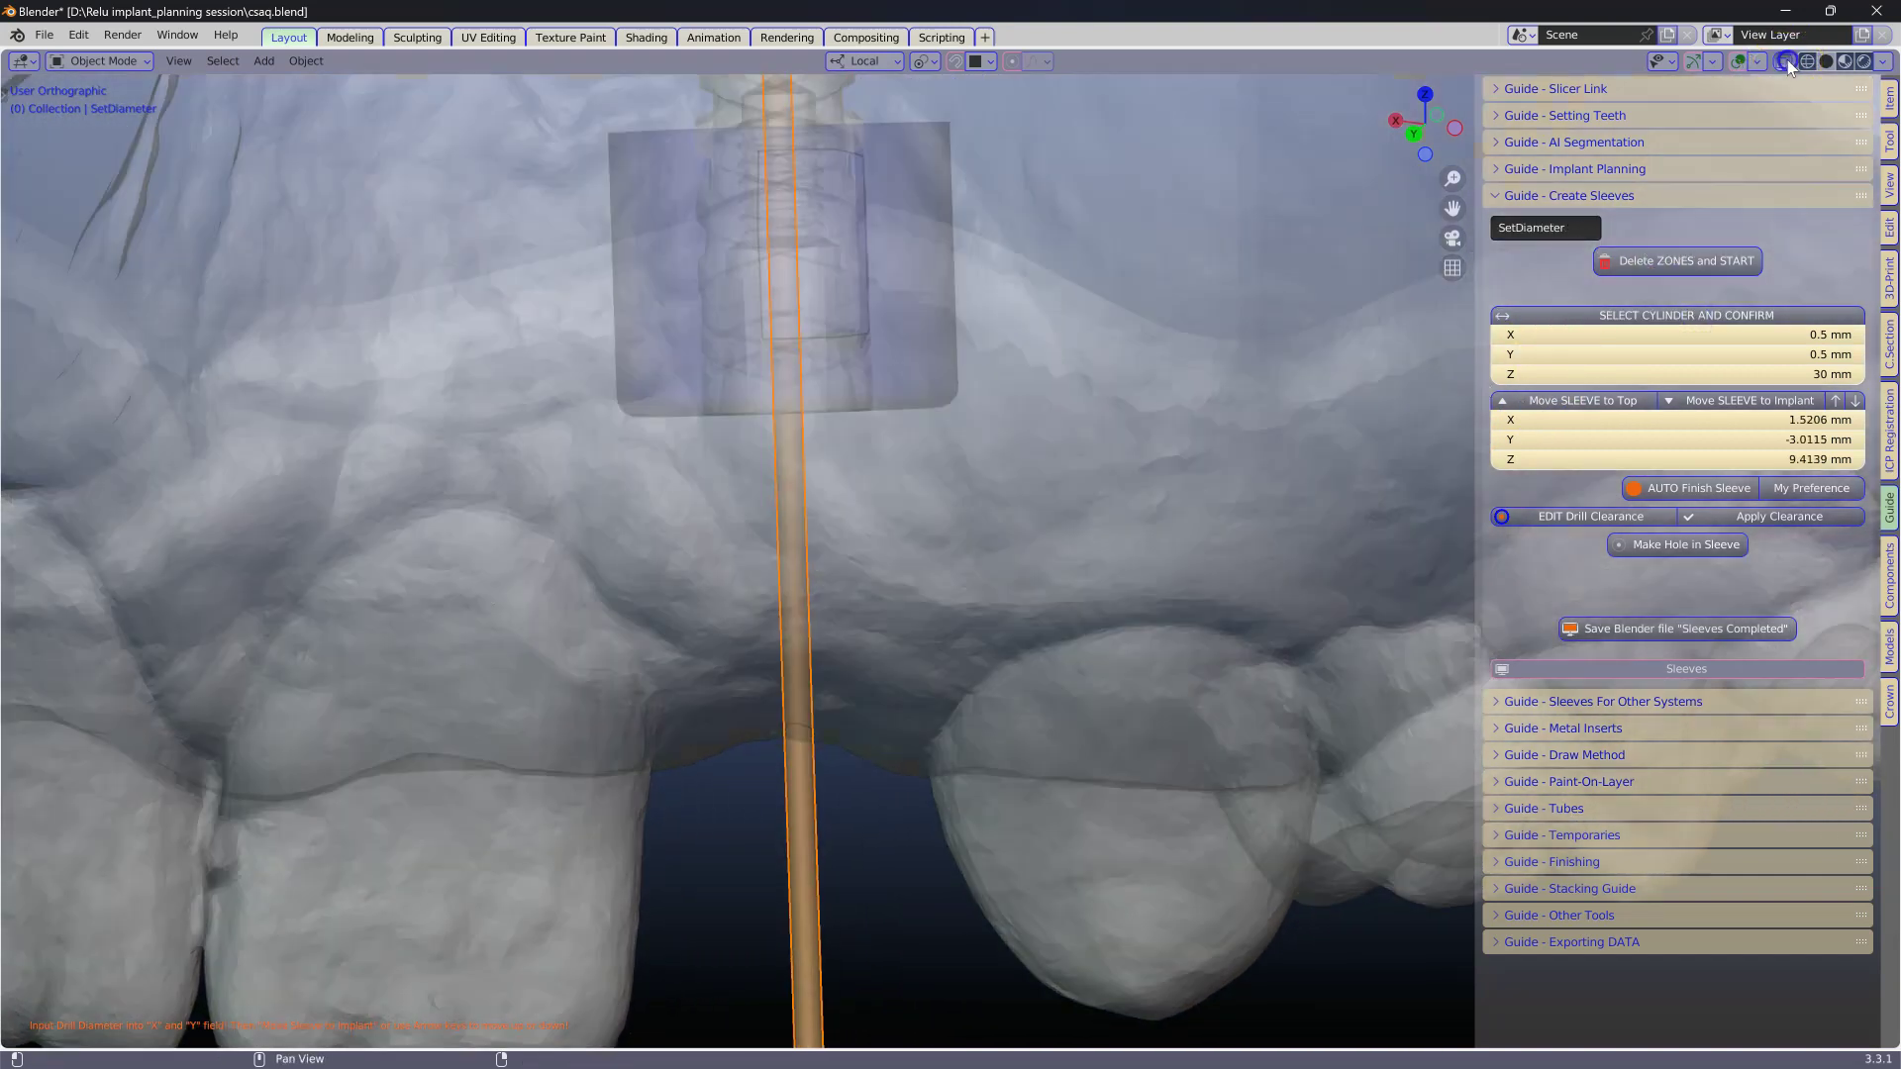
pyautogui.moveTo(1168, 299); pyautogui.dragTo(1039, 317, button='middle')
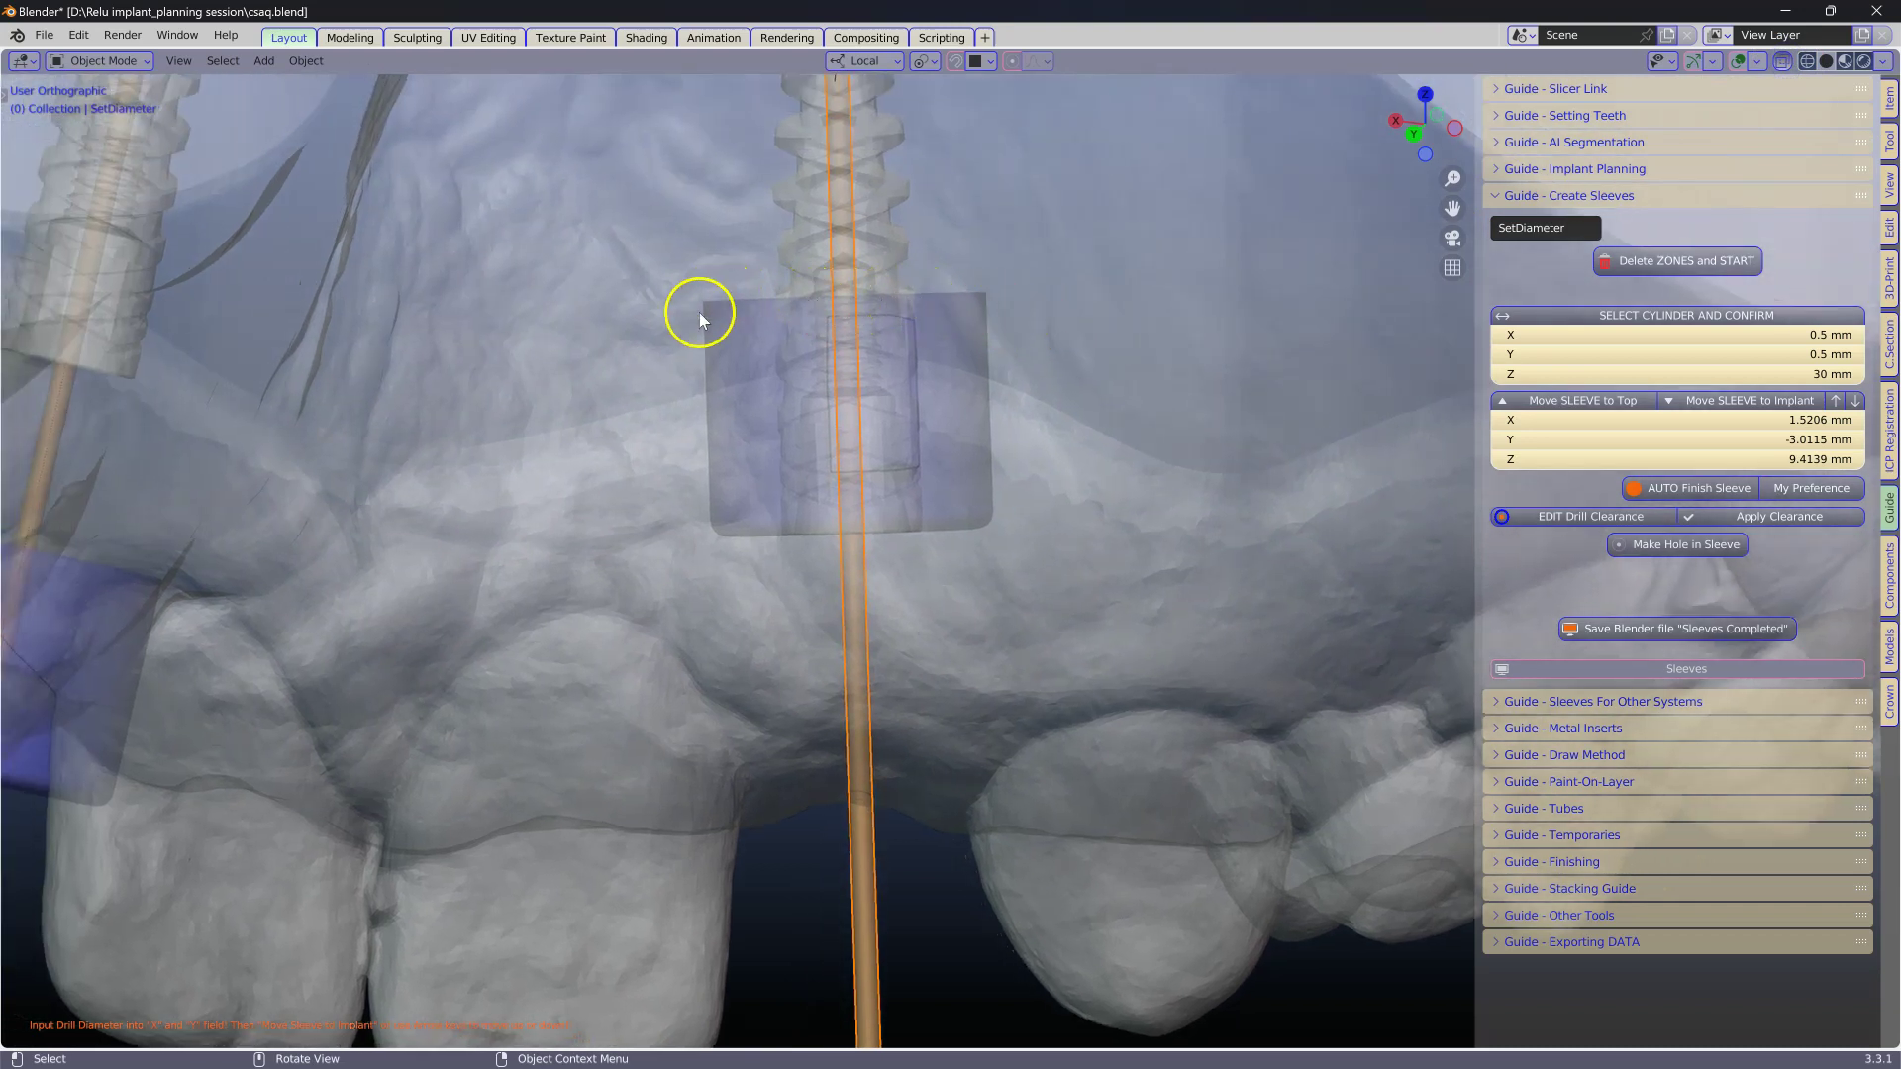
pyautogui.scroll(5, 953, 479)
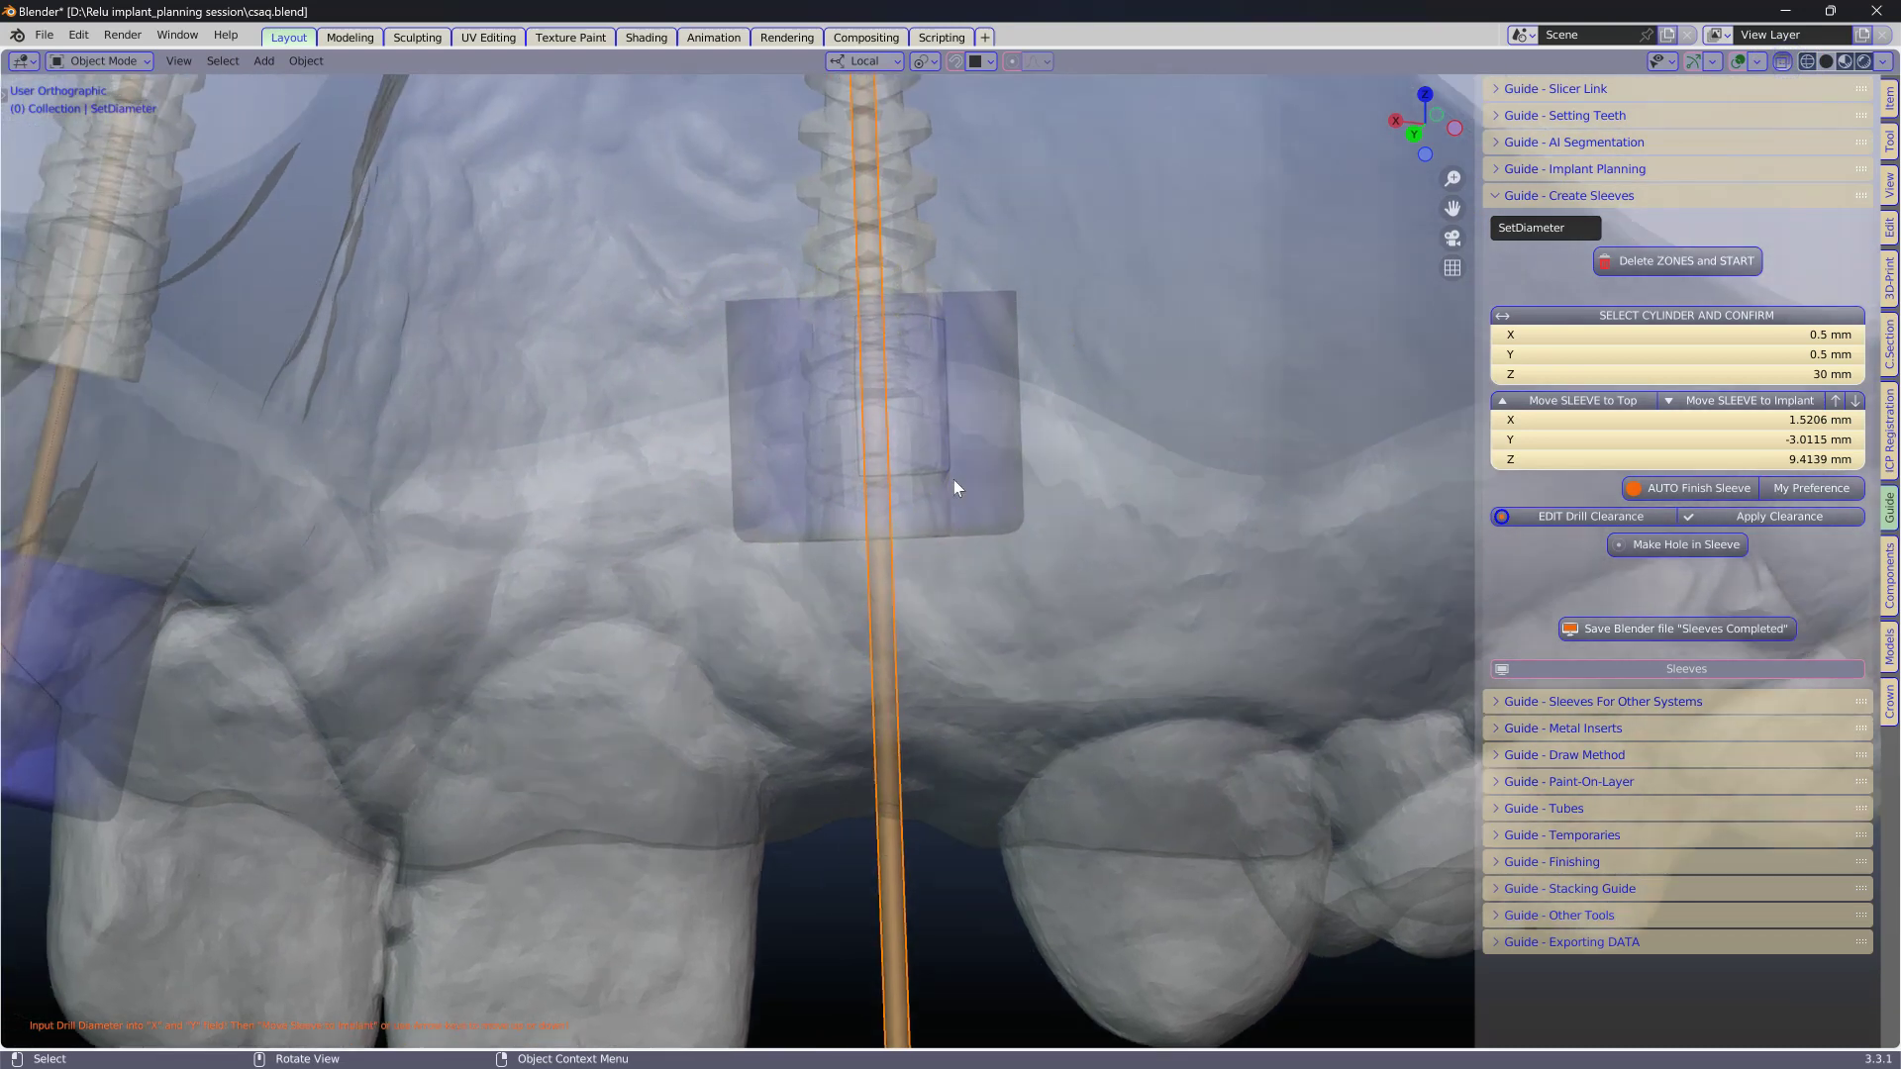
pyautogui.scroll(4, 1037, 511)
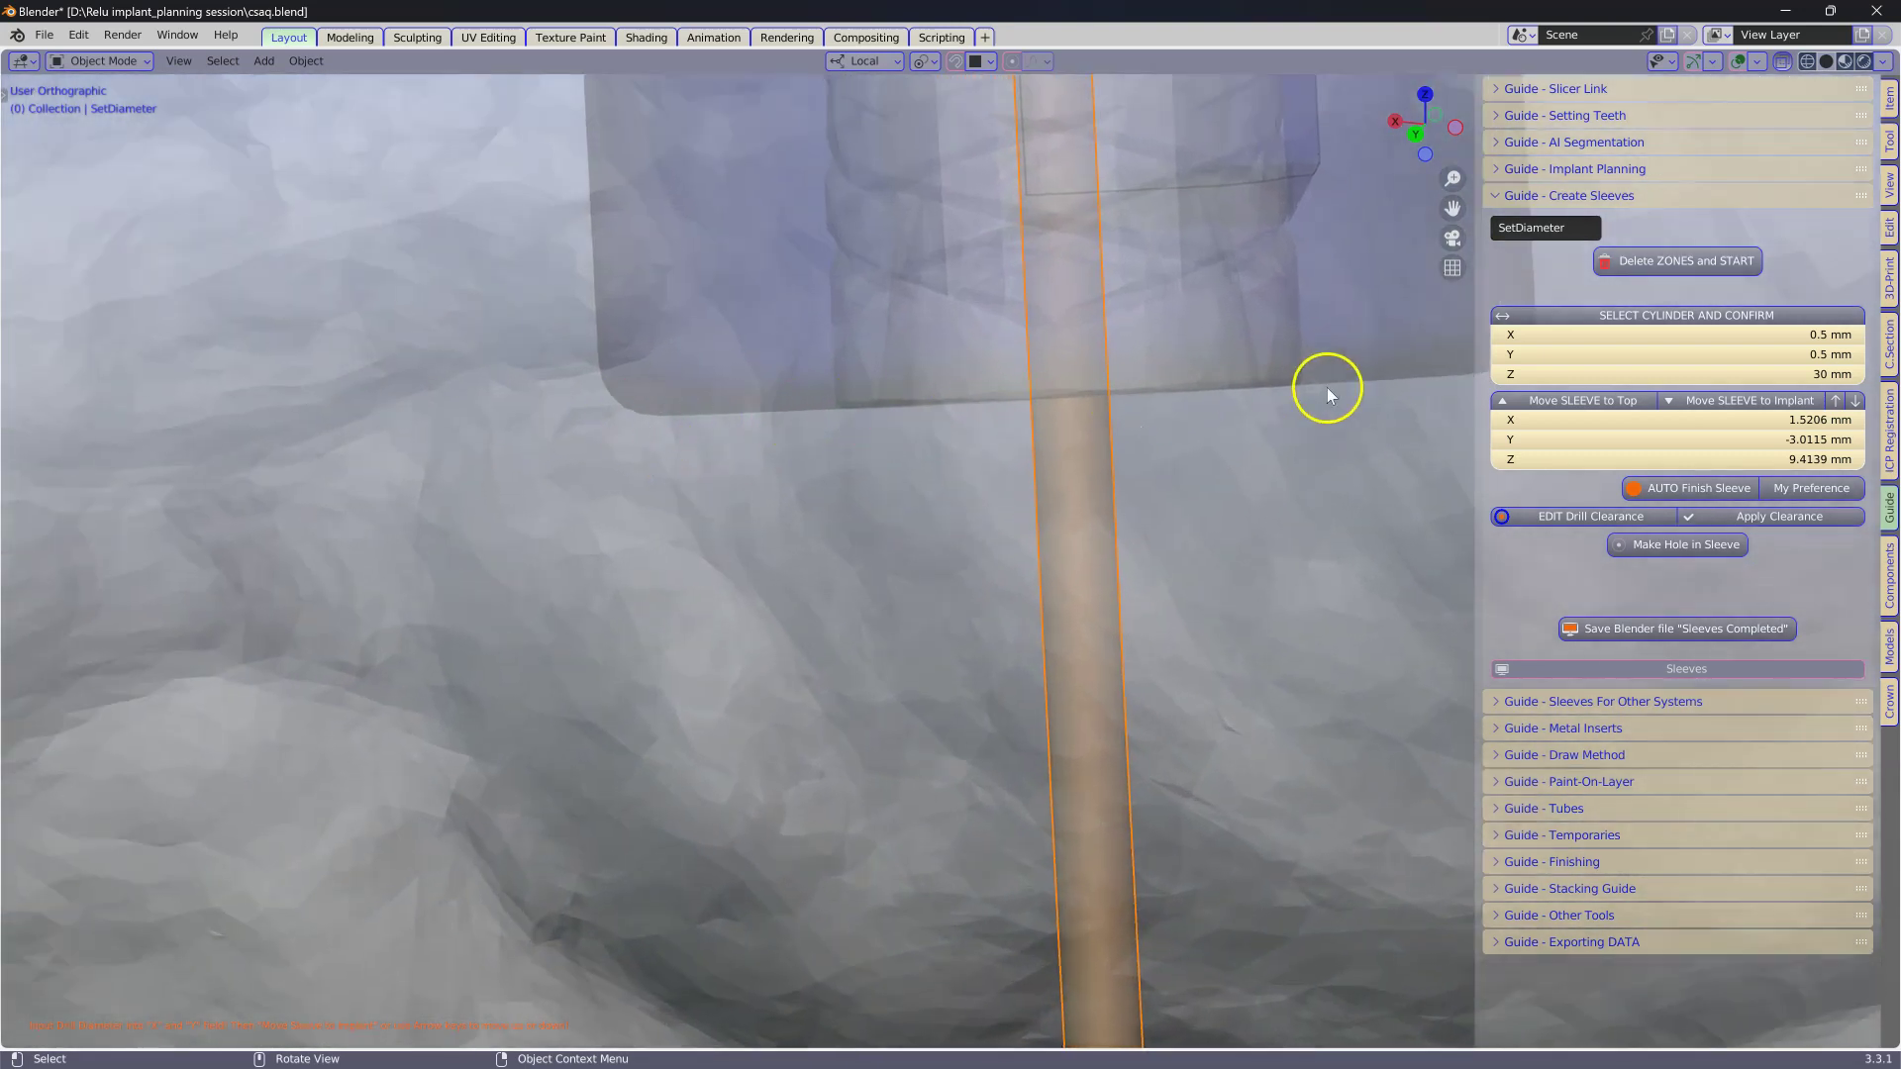
pyautogui.scroll(-5, 1163, 440)
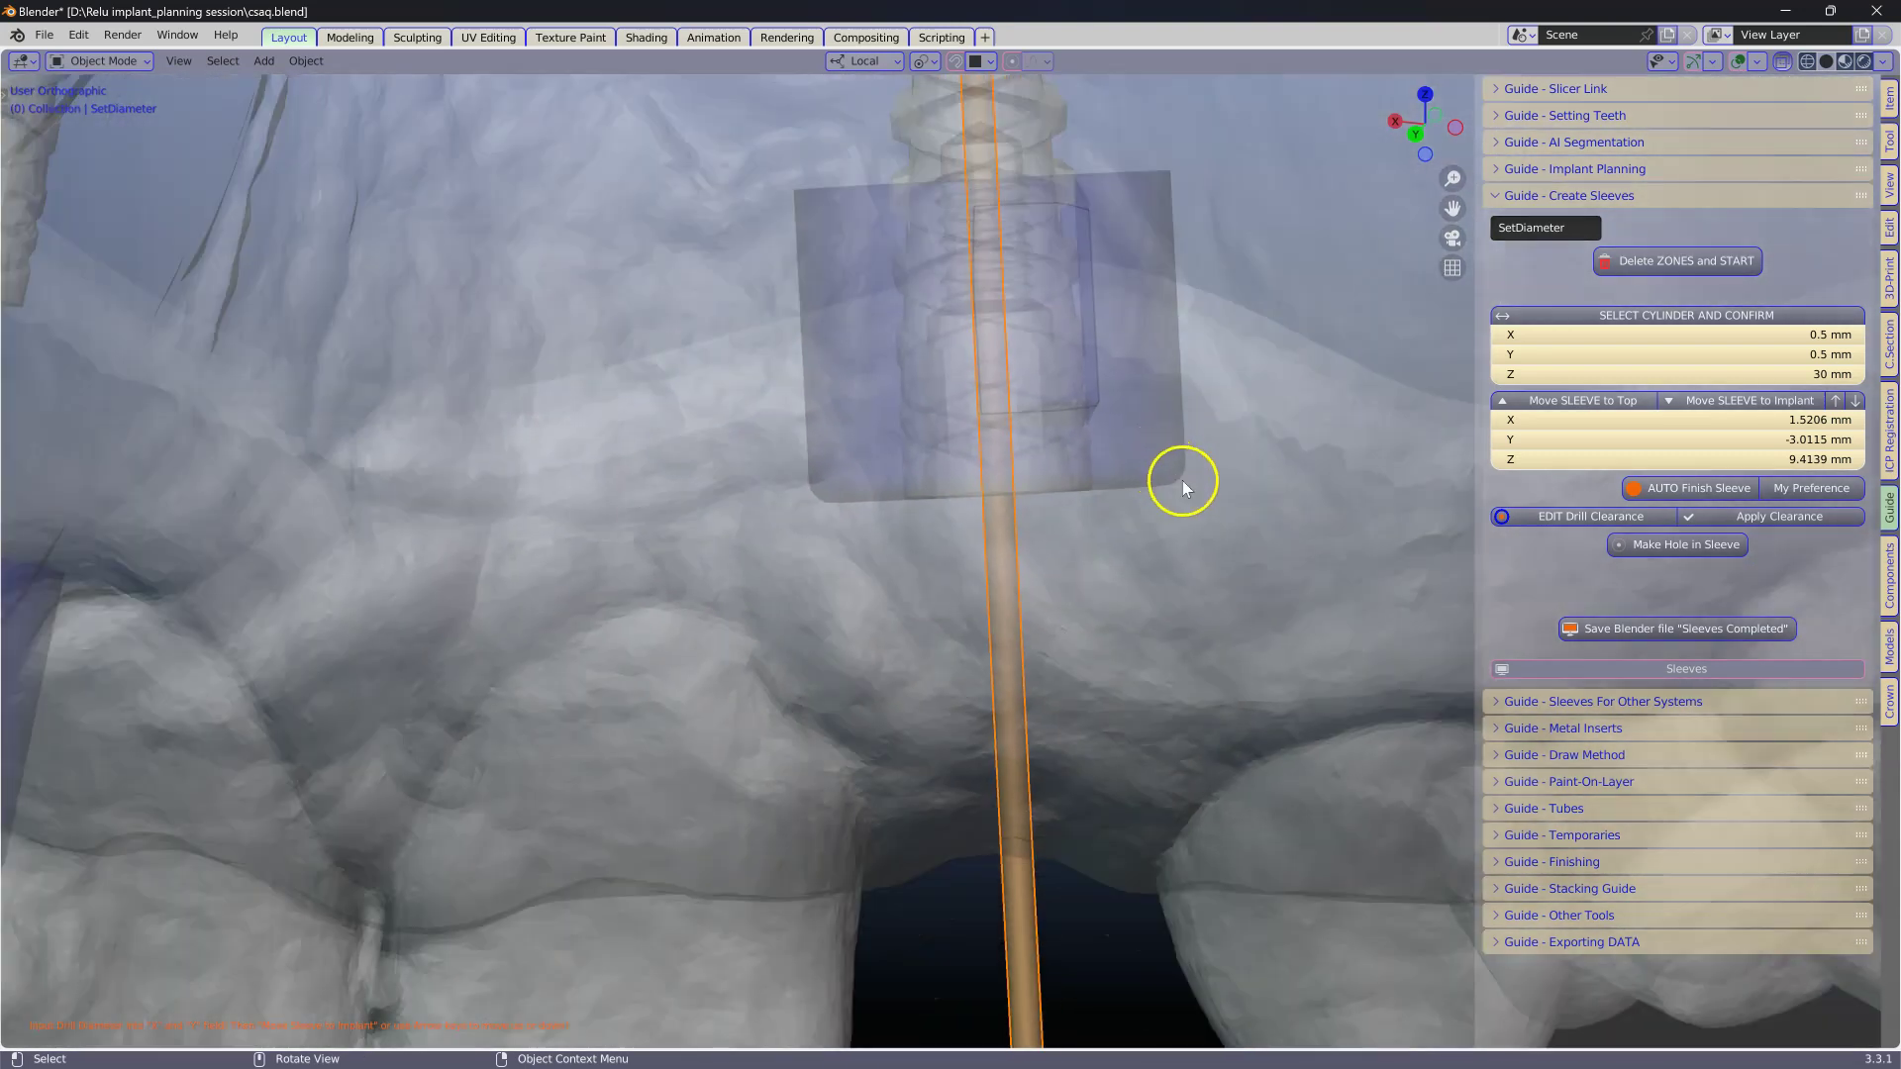
pyautogui.keyDown('shift'); pyautogui.moveTo(1184, 483); pyautogui.dragTo(1422, 462, button='middle'); pyautogui.keyUp('shift')
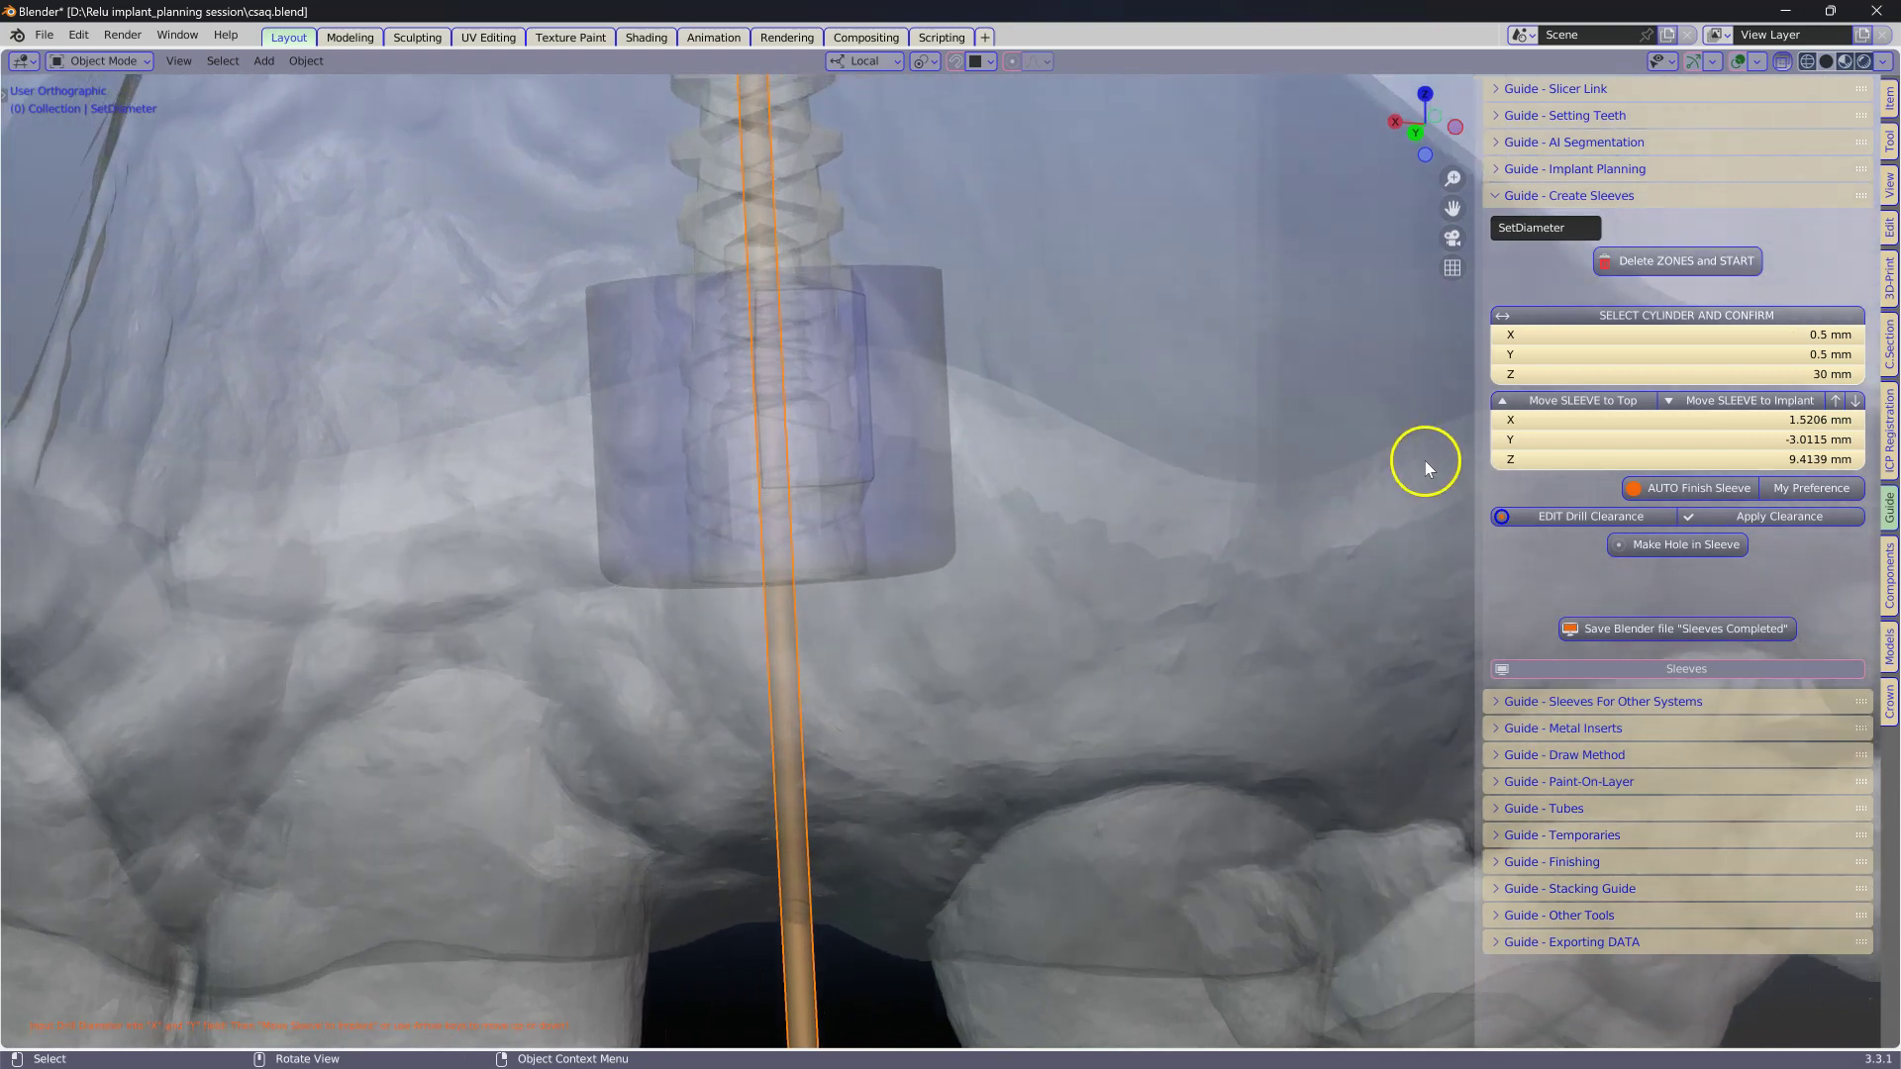
pyautogui.click(1798, 334)
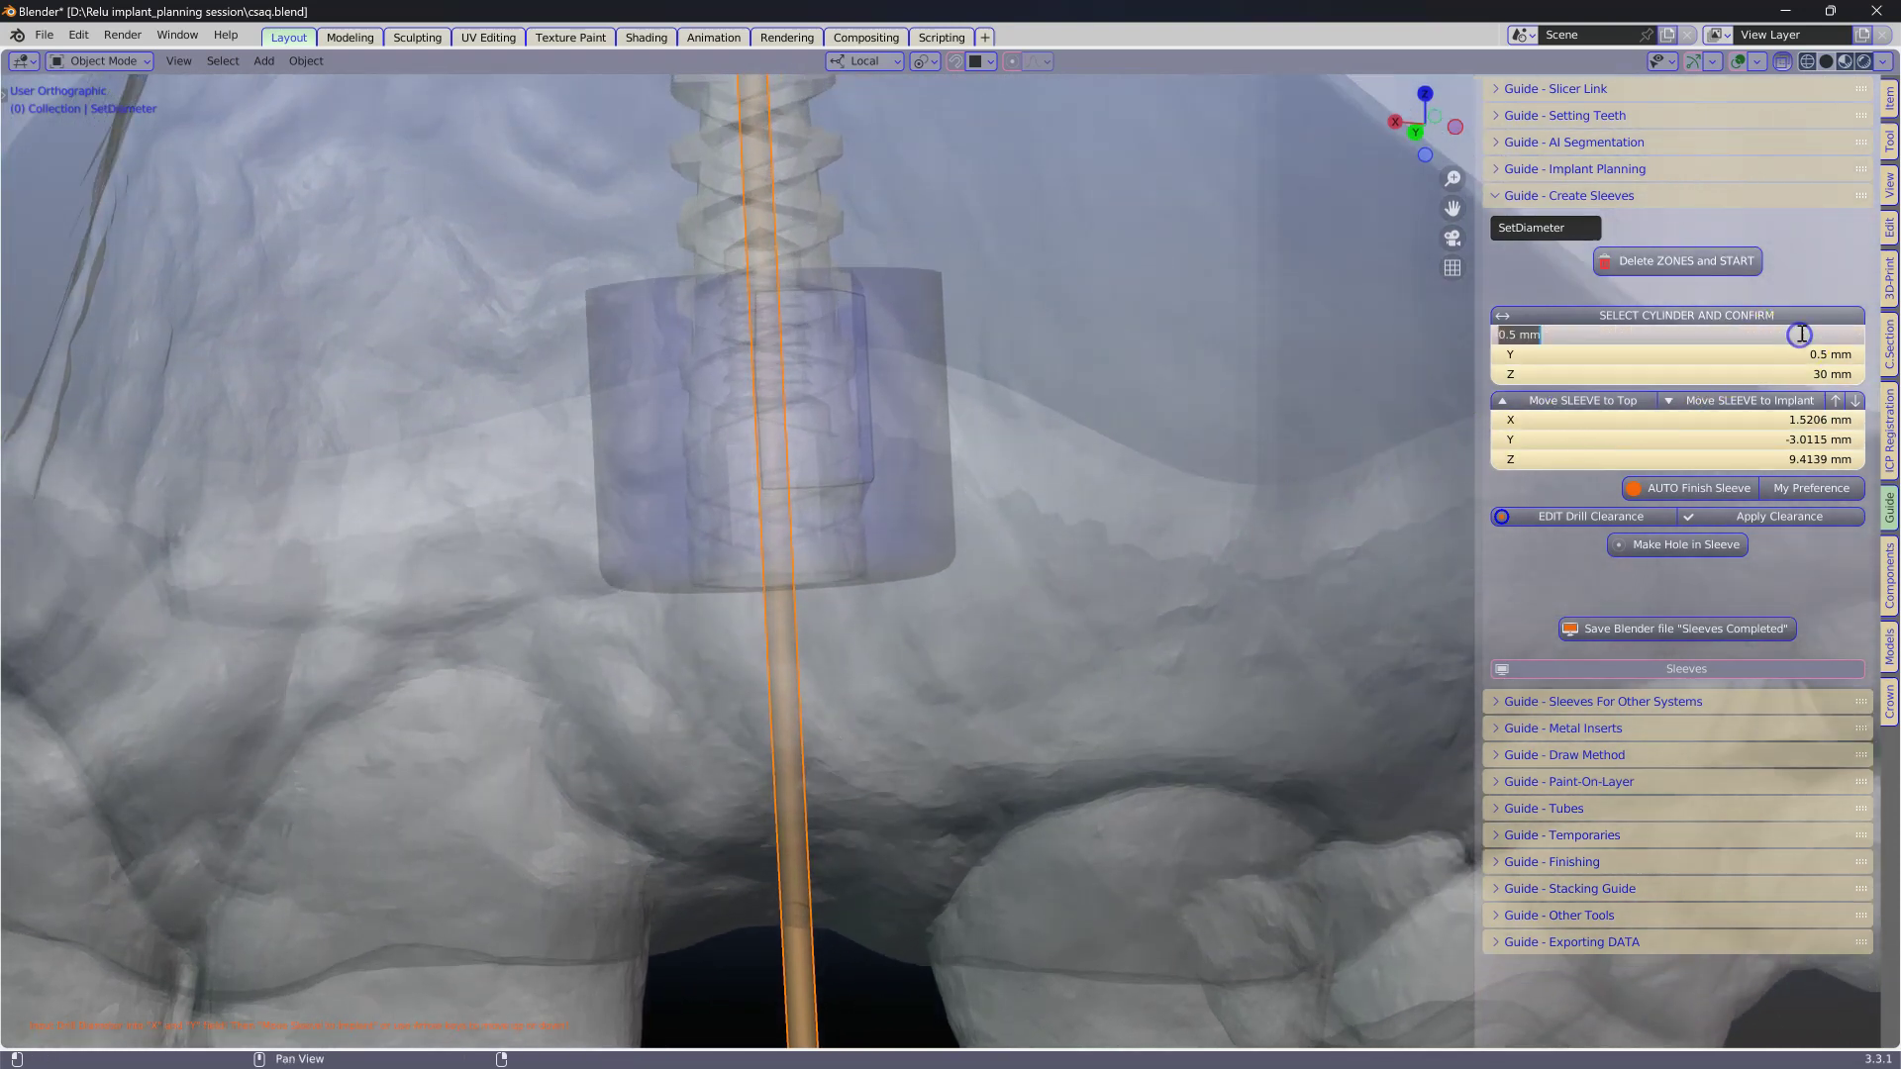
pyautogui.write('5')
pyautogui.press('Return')
pyautogui.click(1813, 357)
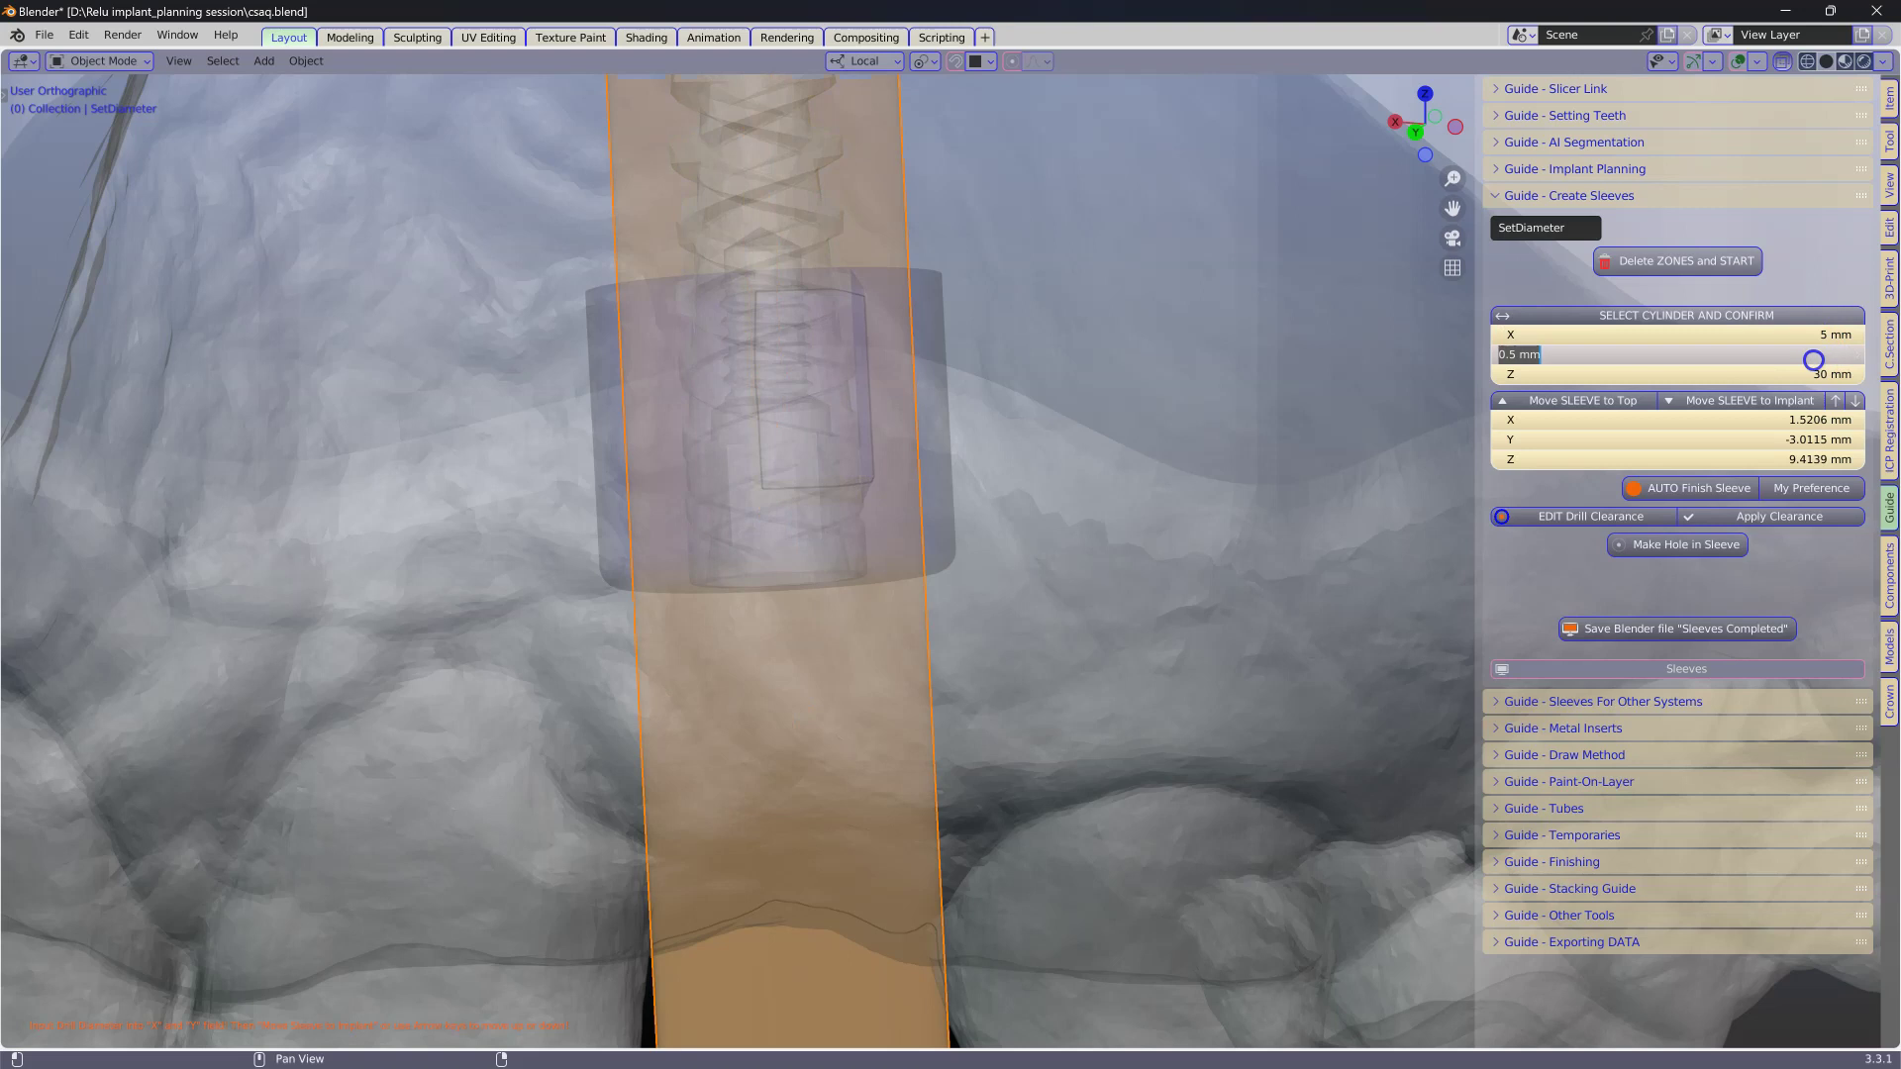
pyautogui.write('5')
pyautogui.press('Return')
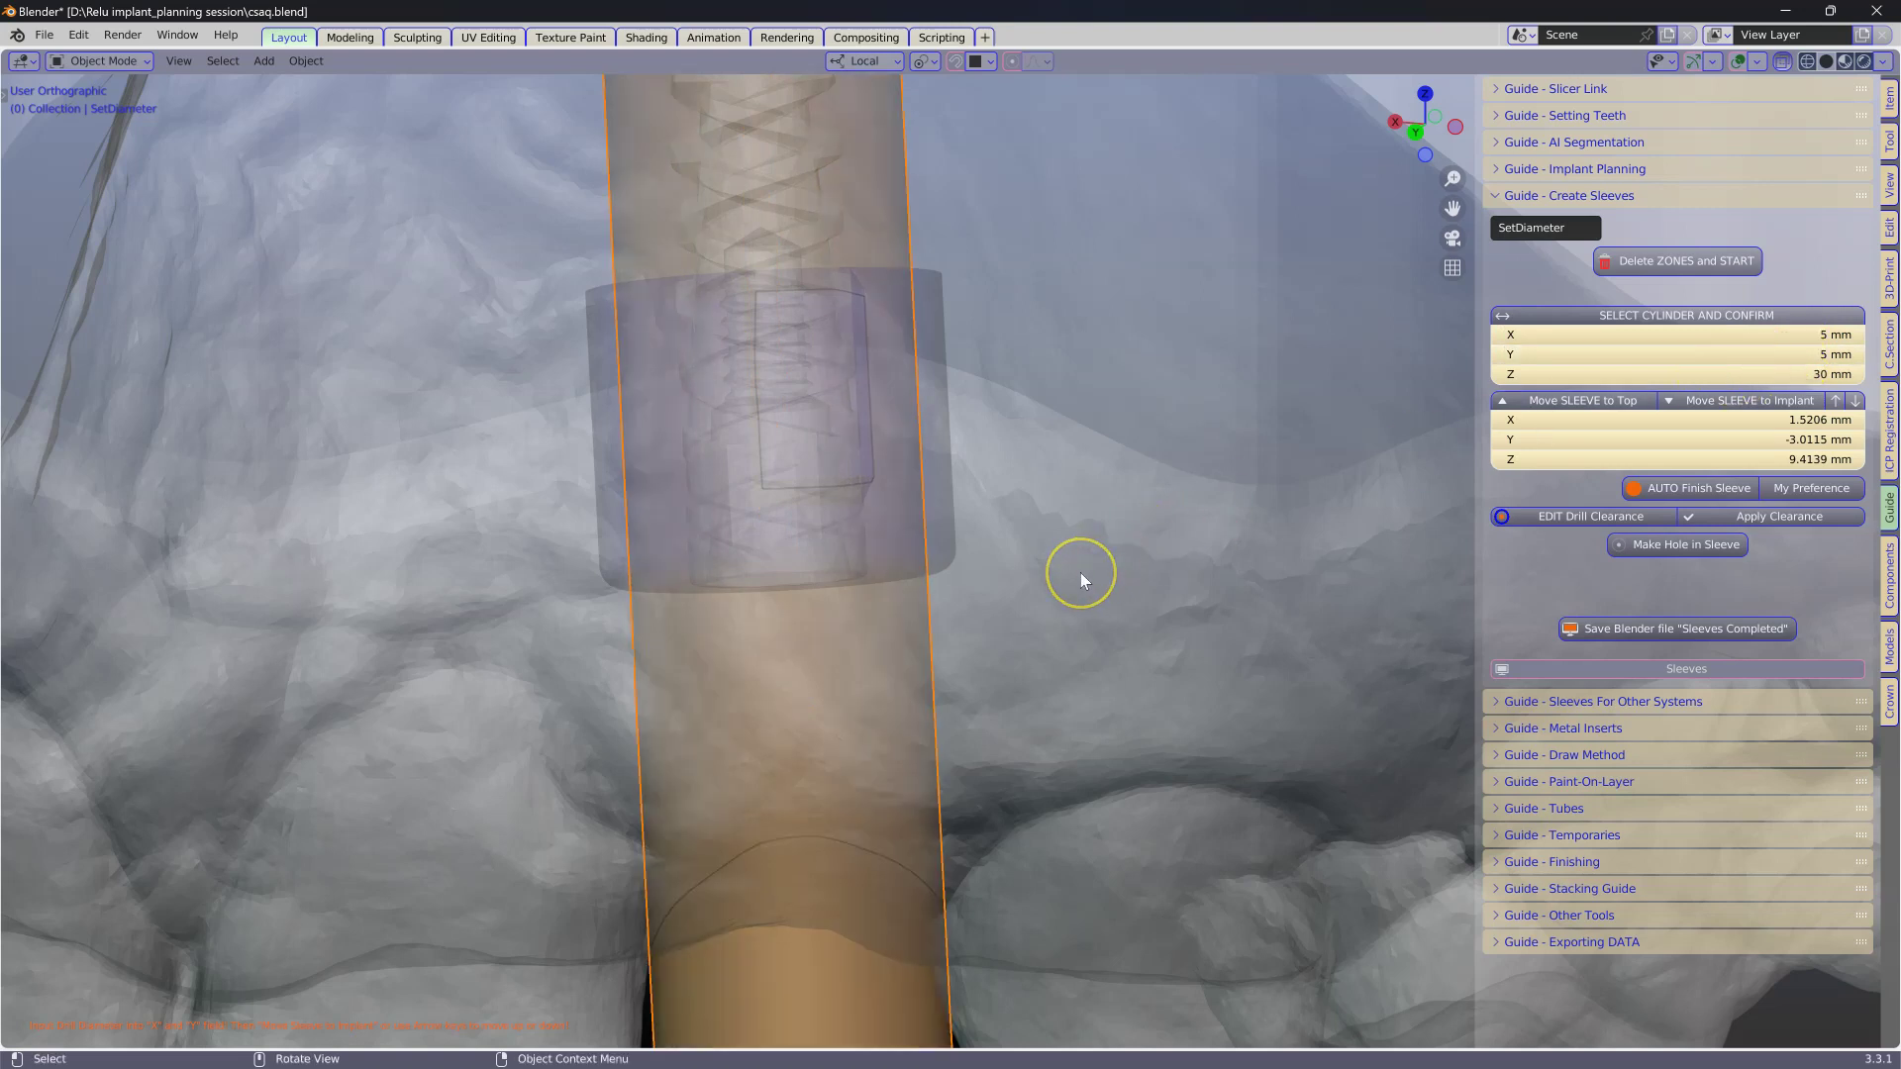
pyautogui.moveTo(1052, 586); pyautogui.dragTo(1049, 567, button='middle')
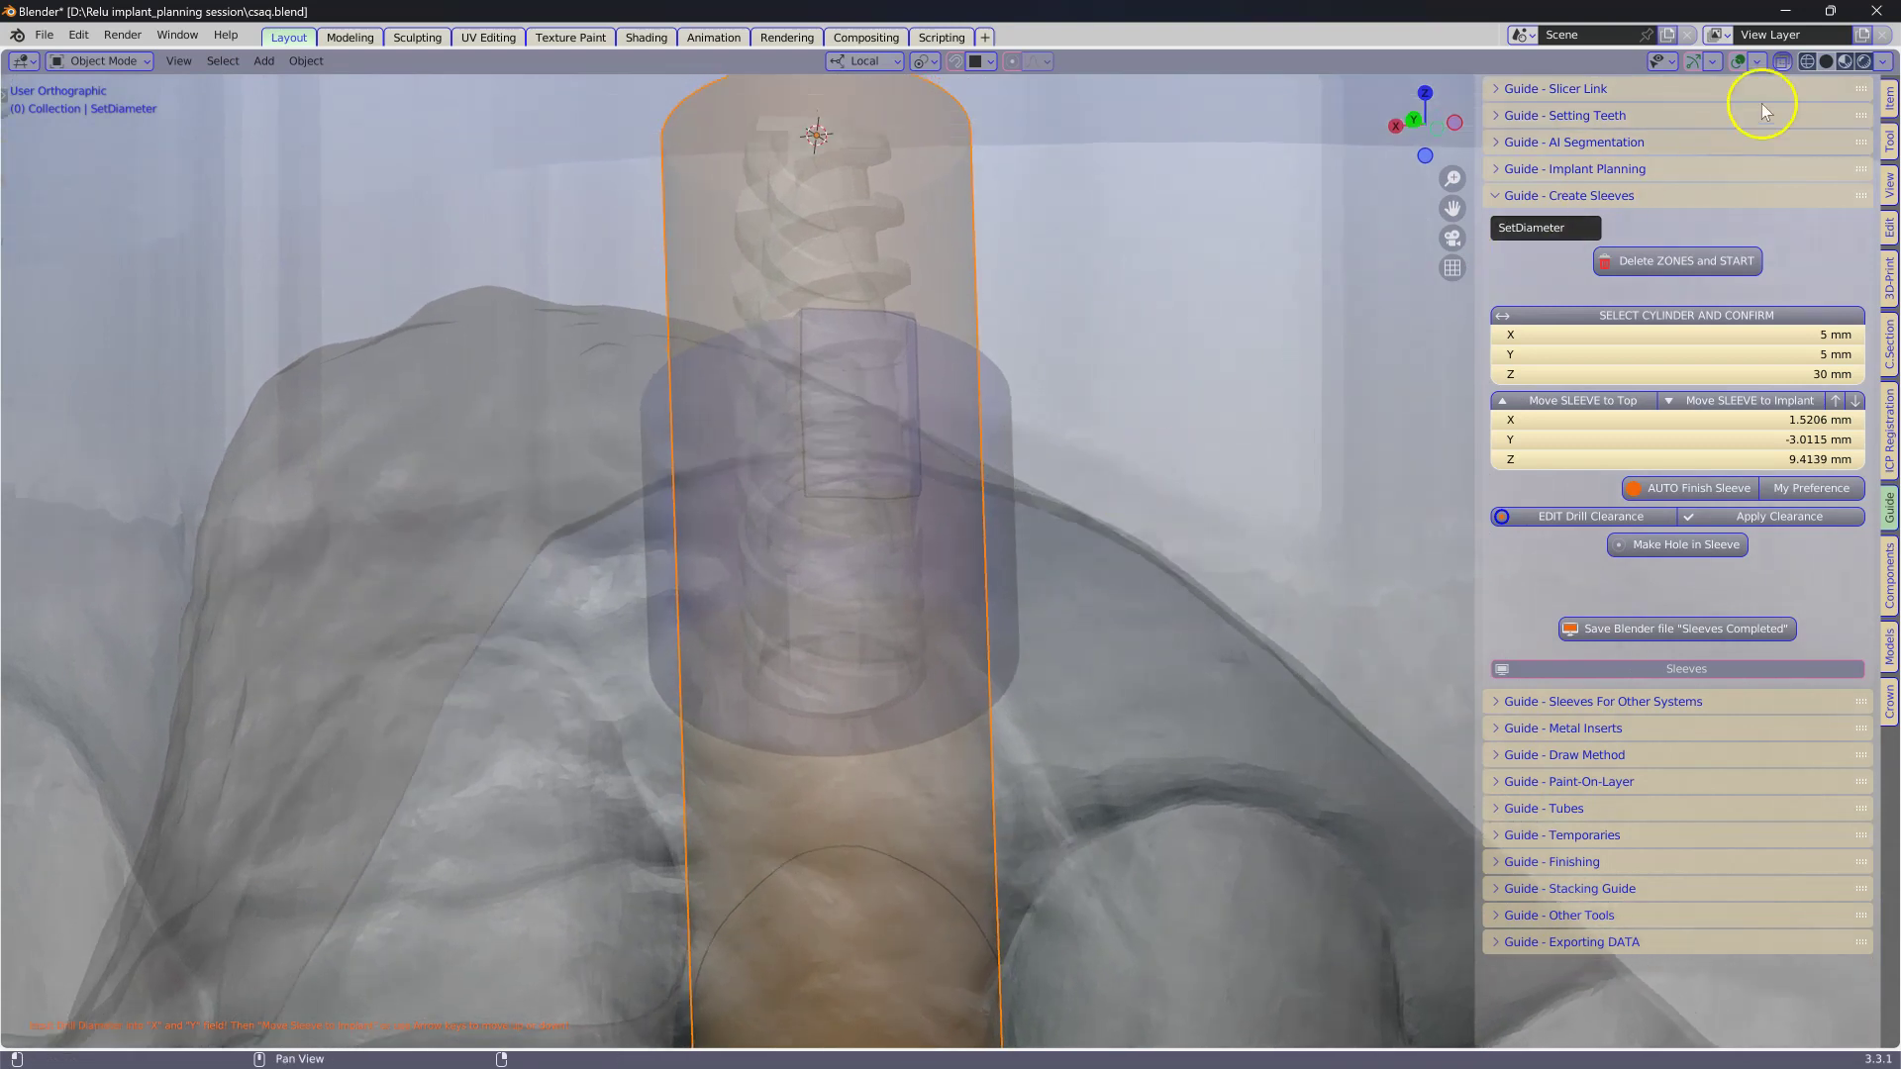
# - Shift the sleeve away from the implant in 0.5 mm increments to a Z offset of 5.5 mm, viewed in X-ray
pyautogui.click(1785, 61)
pyautogui.moveTo(1463, 299); pyautogui.dragTo(1371, 425, button='middle')
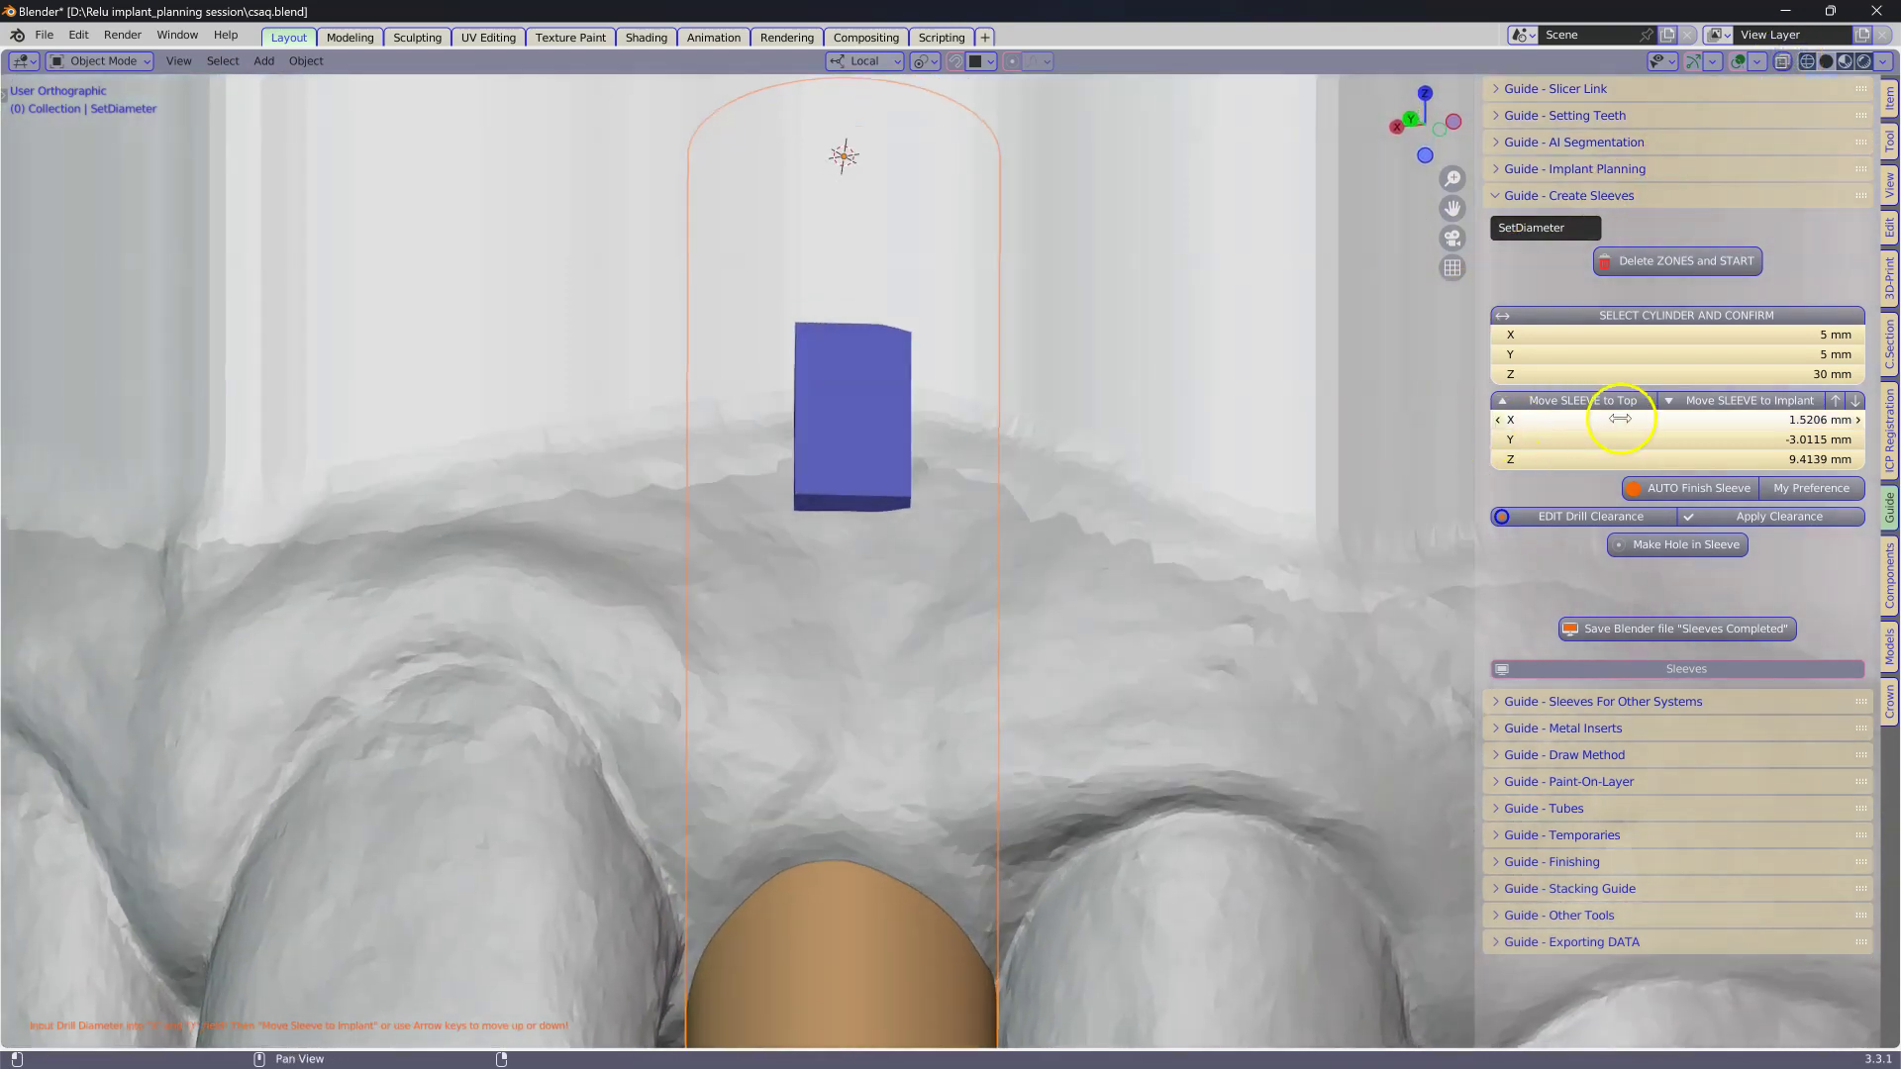
pyautogui.click(1837, 402)
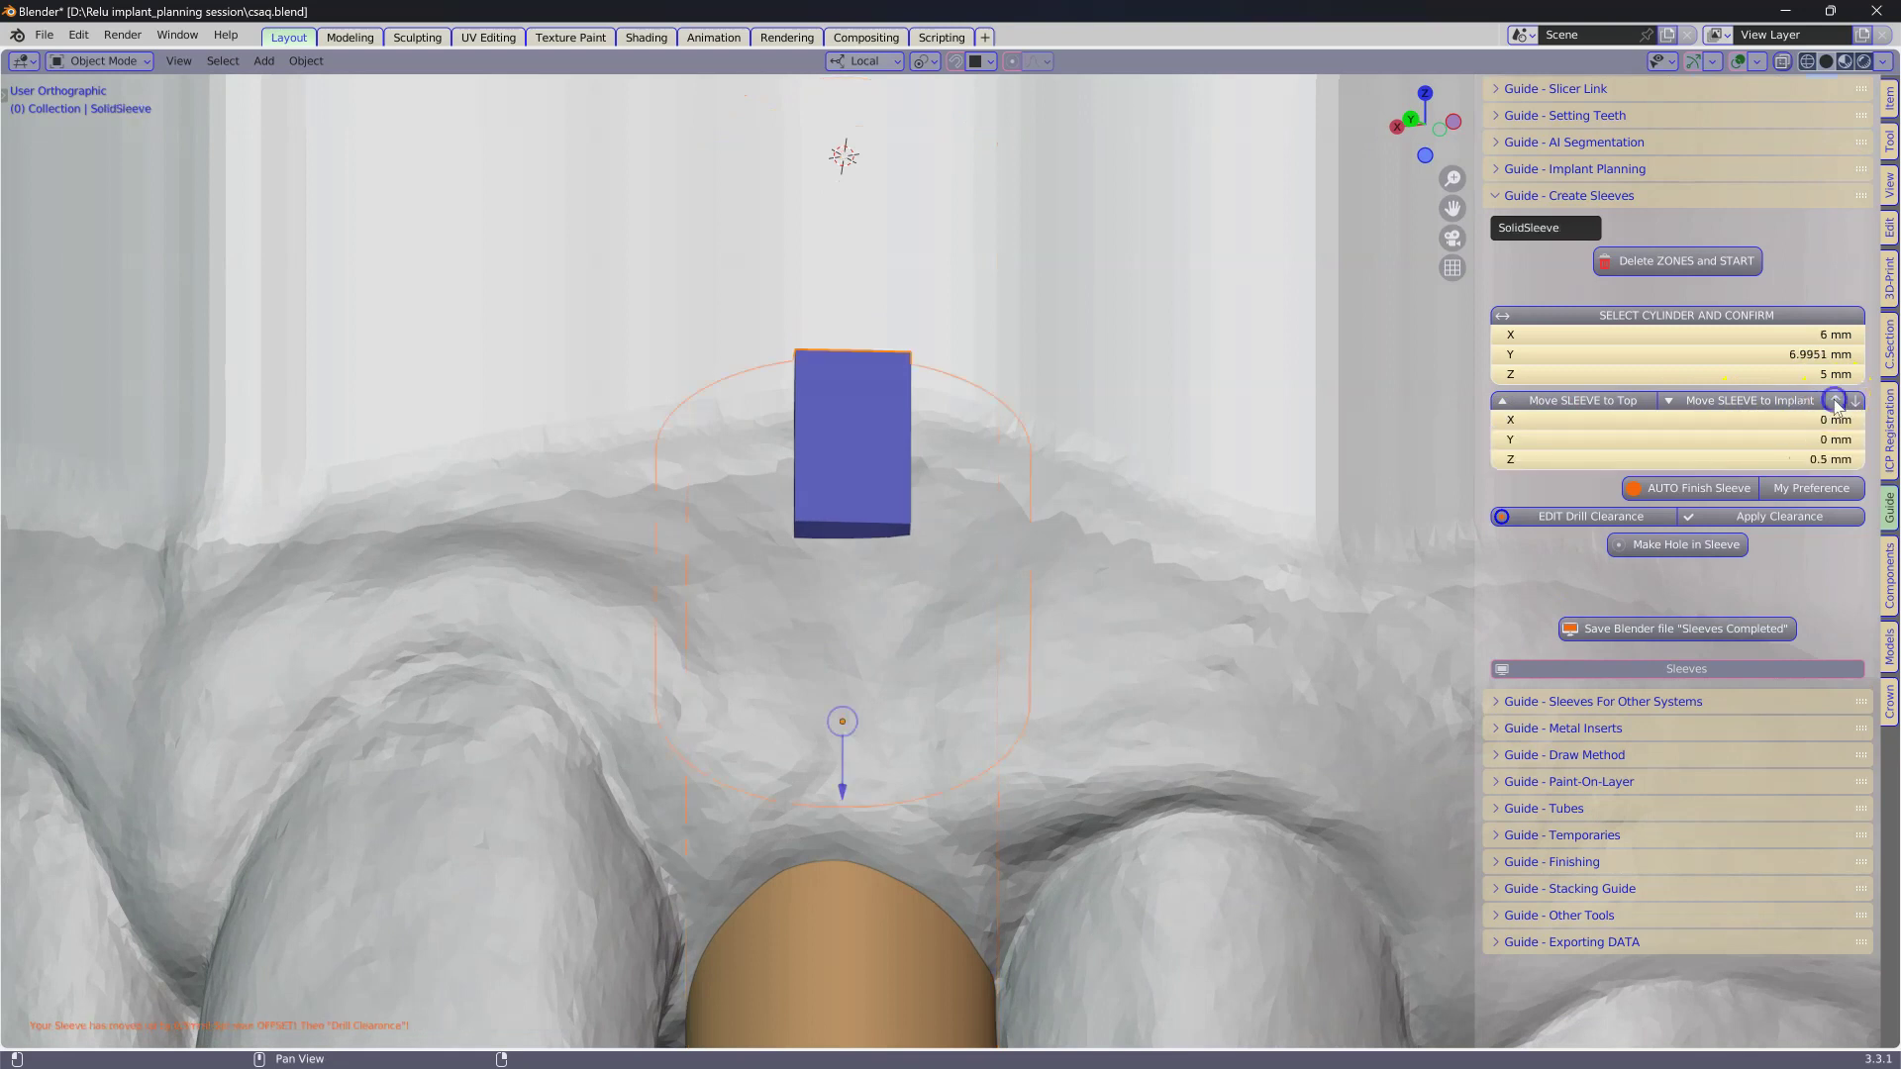
pyautogui.click(1782, 63)
pyautogui.moveTo(1125, 339); pyautogui.dragTo(1076, 499, button='middle')
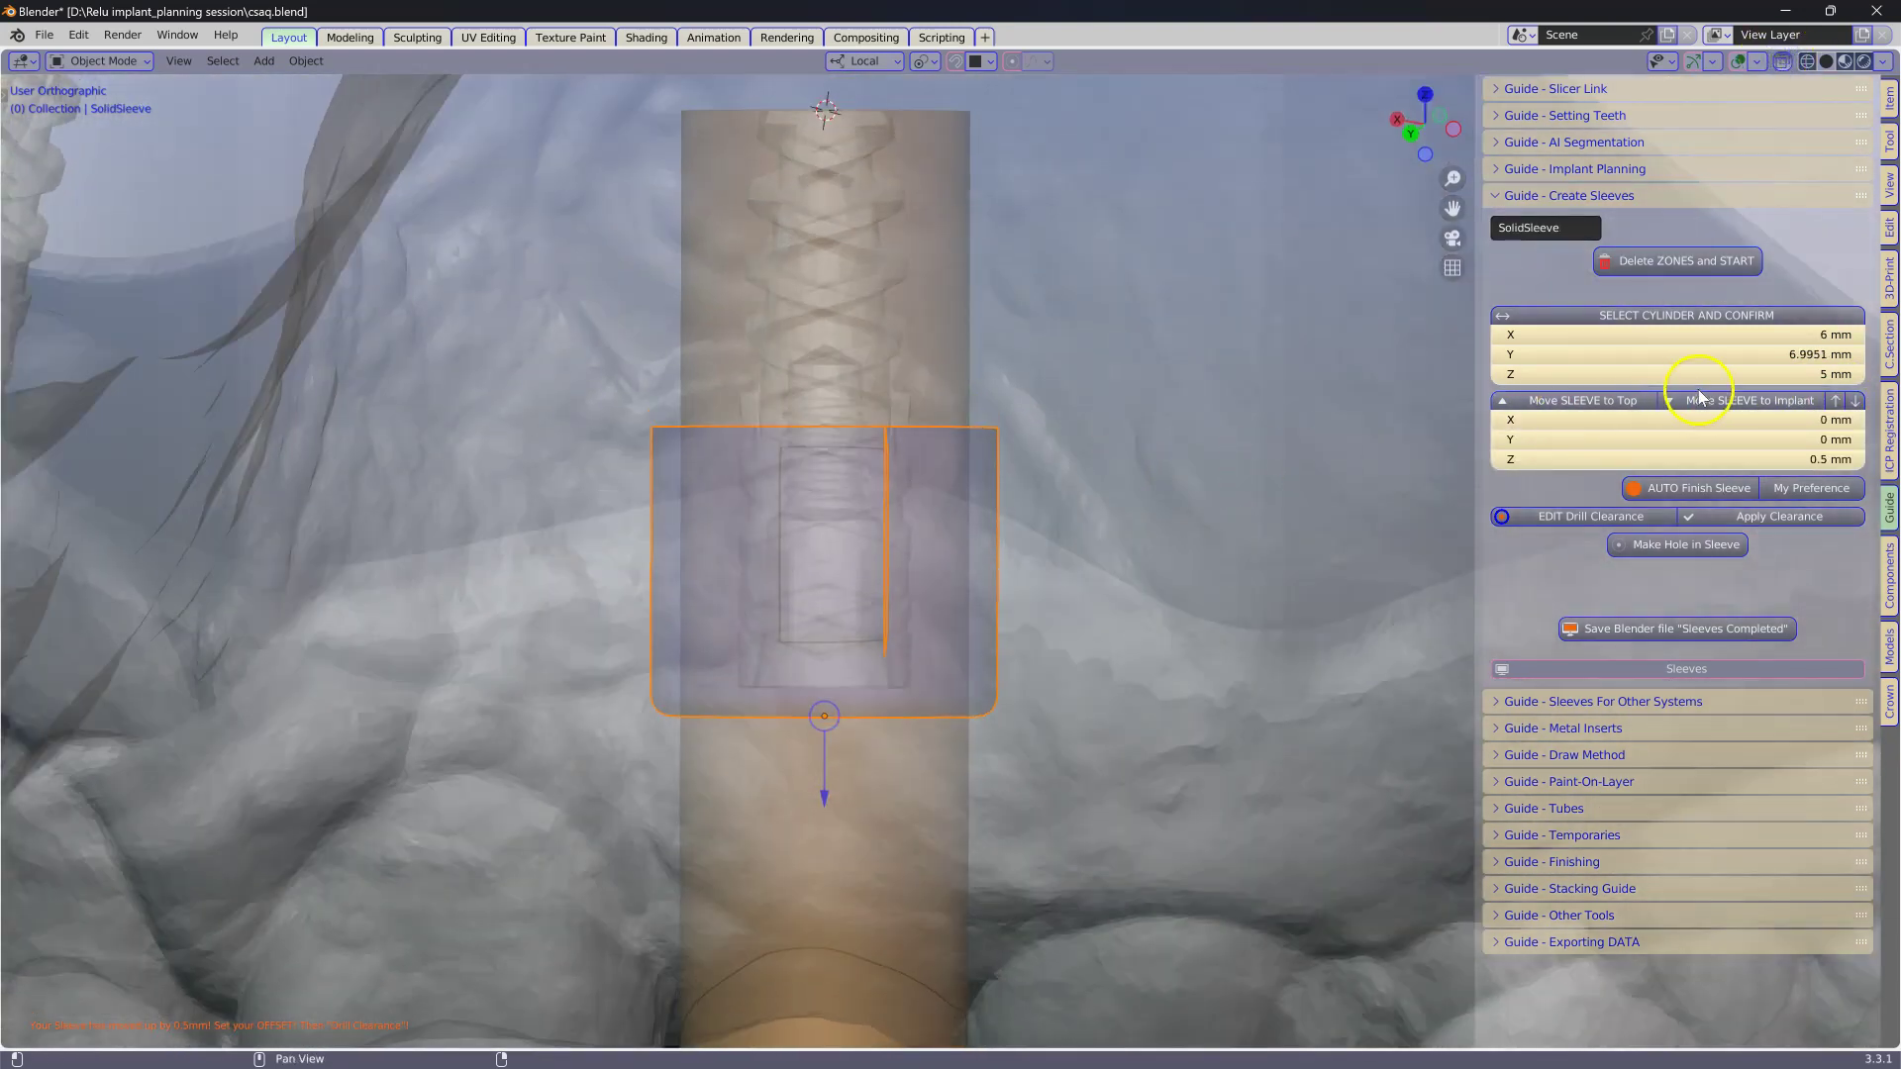
pyautogui.click(1837, 401)
pyautogui.click(1837, 401)
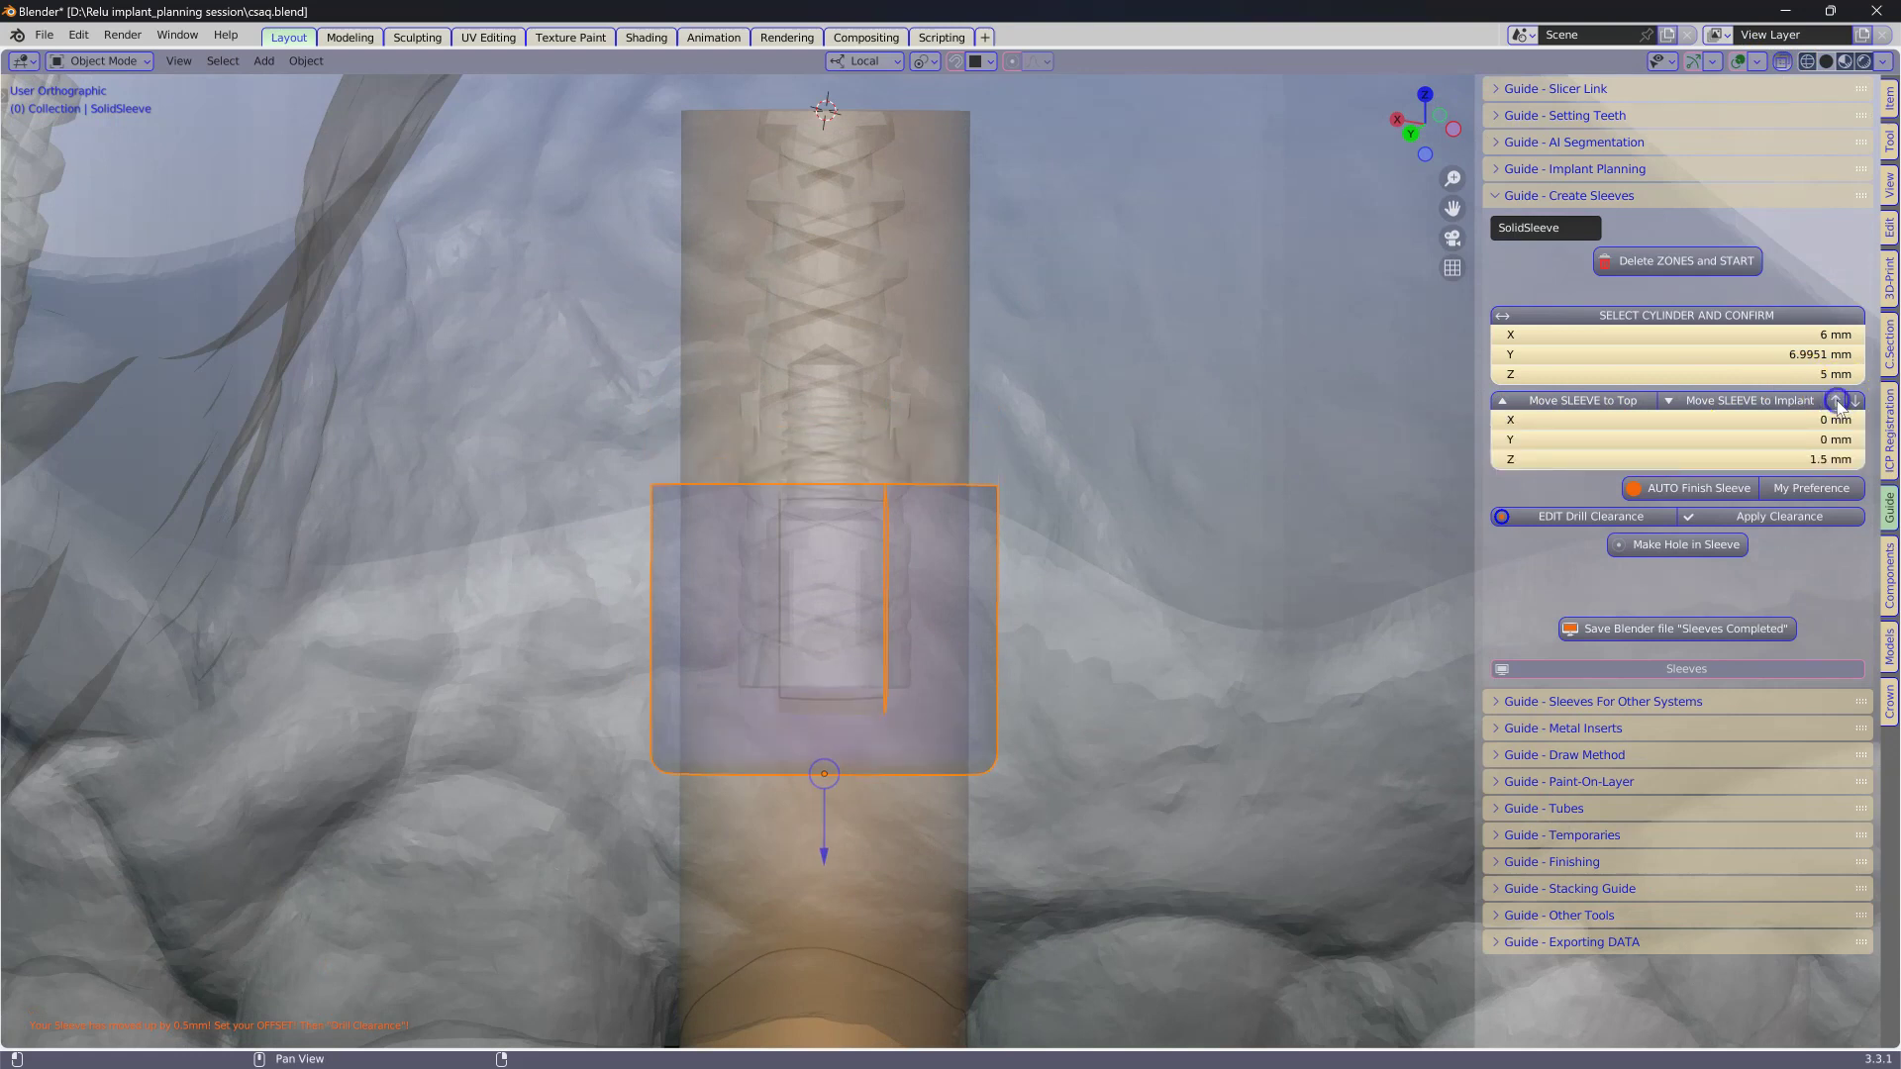
pyautogui.click(1836, 401)
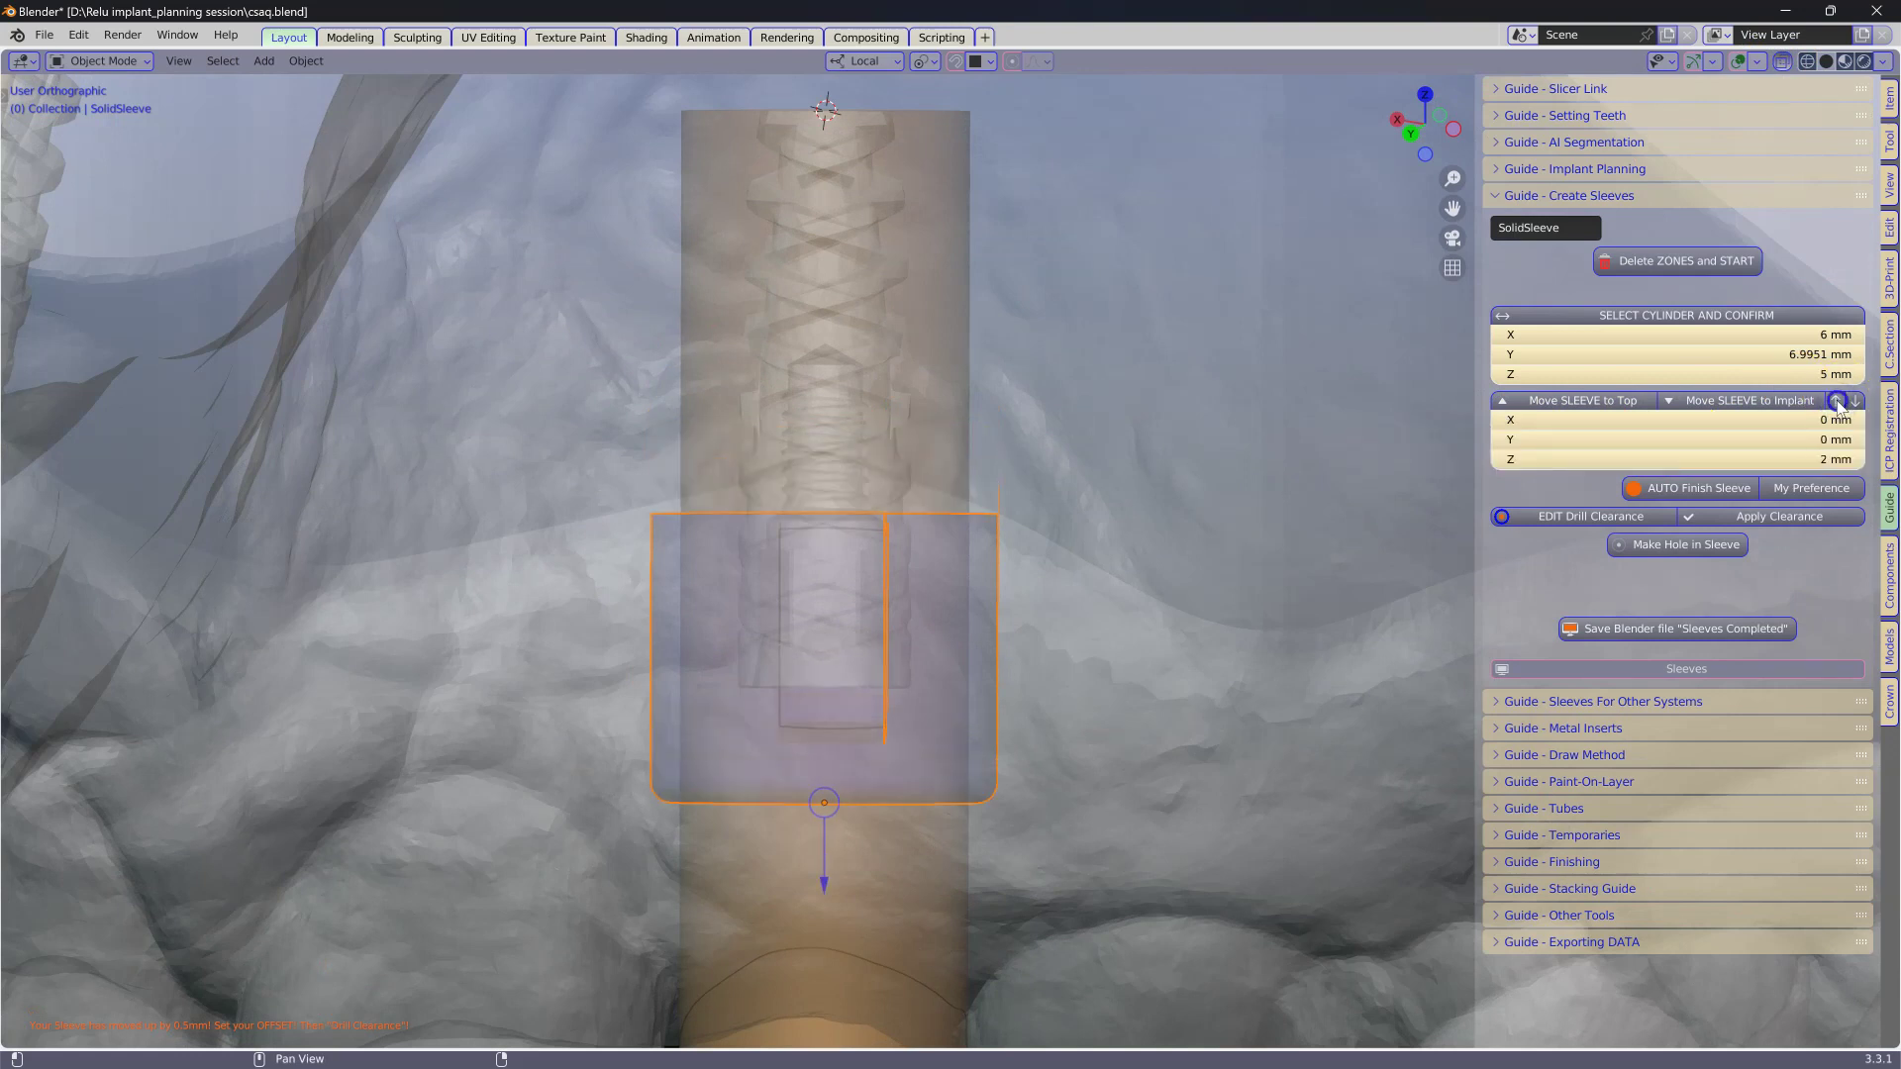
pyautogui.click(1837, 401)
pyautogui.click(1836, 401)
pyautogui.click(1837, 401)
pyautogui.click(1836, 401)
pyautogui.click(1837, 401)
pyautogui.click(1837, 401)
pyautogui.click(1836, 401)
pyautogui.click(1836, 401)
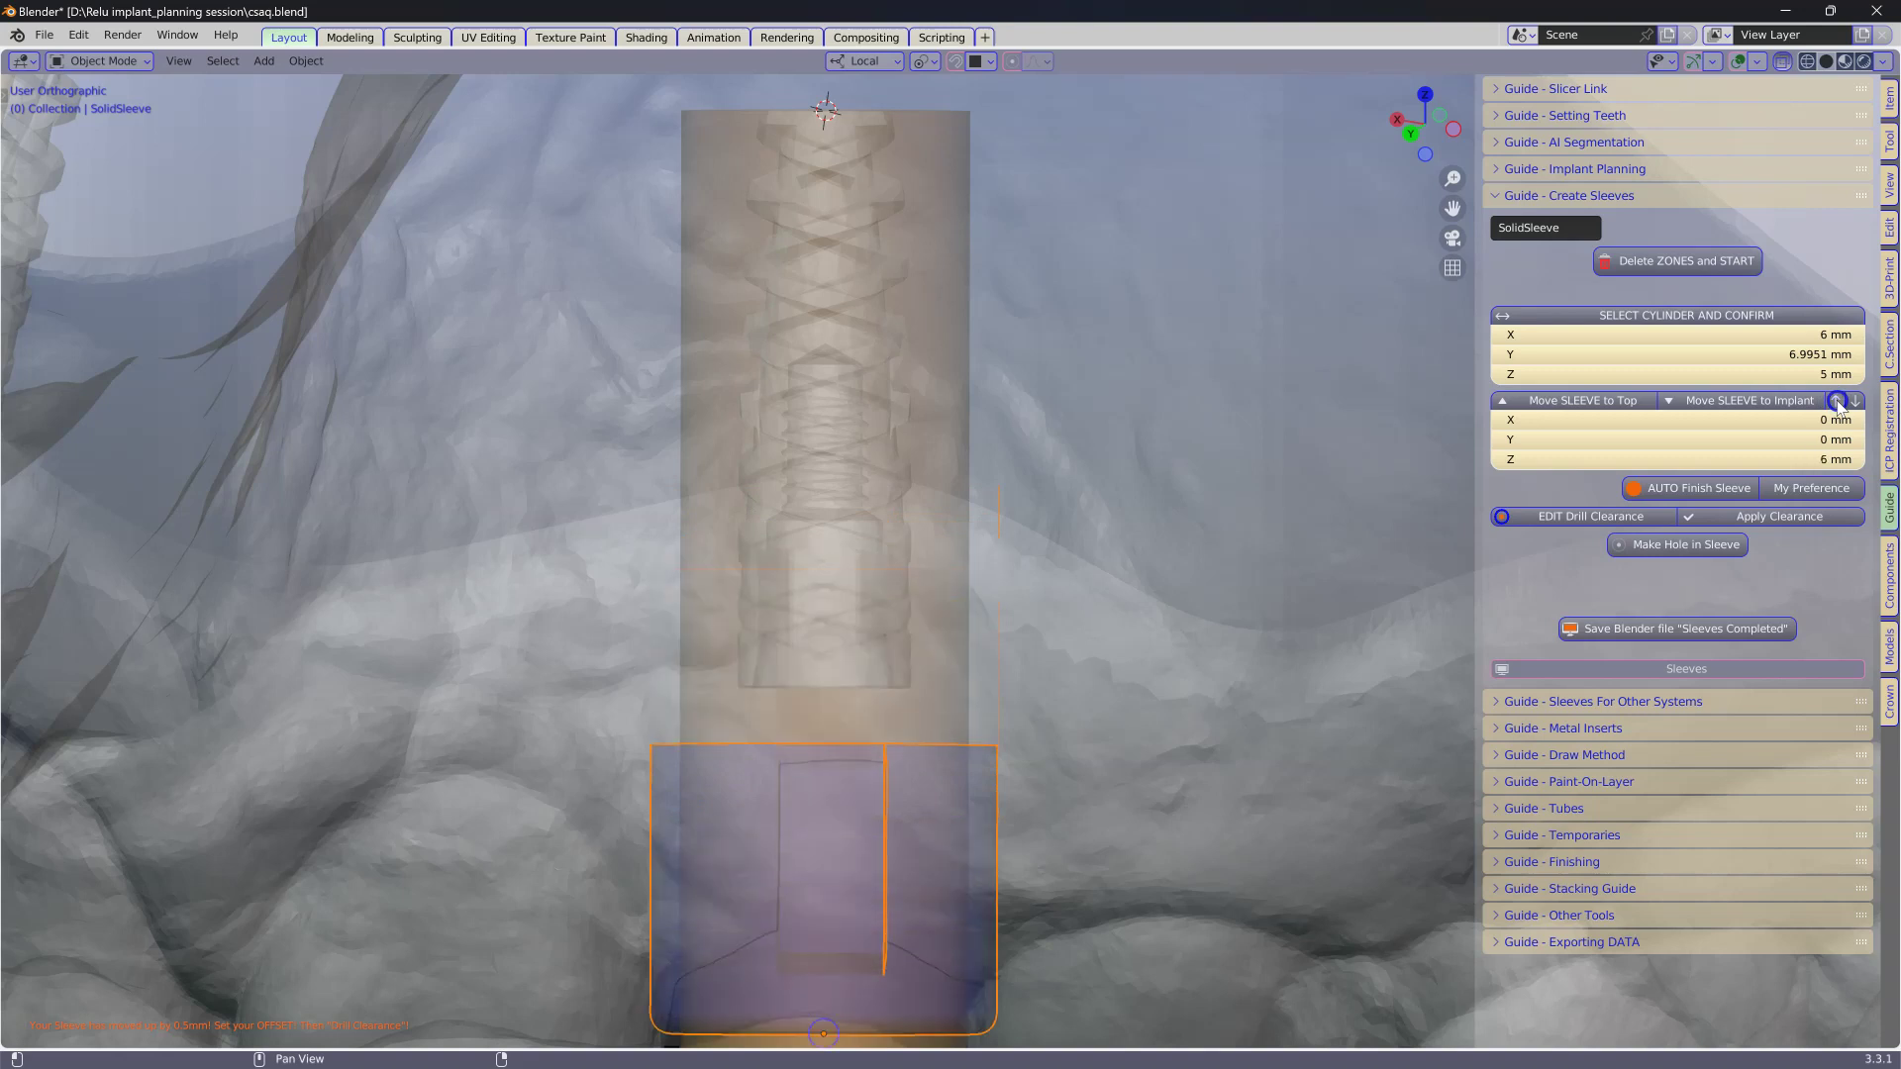
pyautogui.click(1857, 400)
pyautogui.moveTo(1426, 477); pyautogui.dragTo(1210, 508, button='middle')
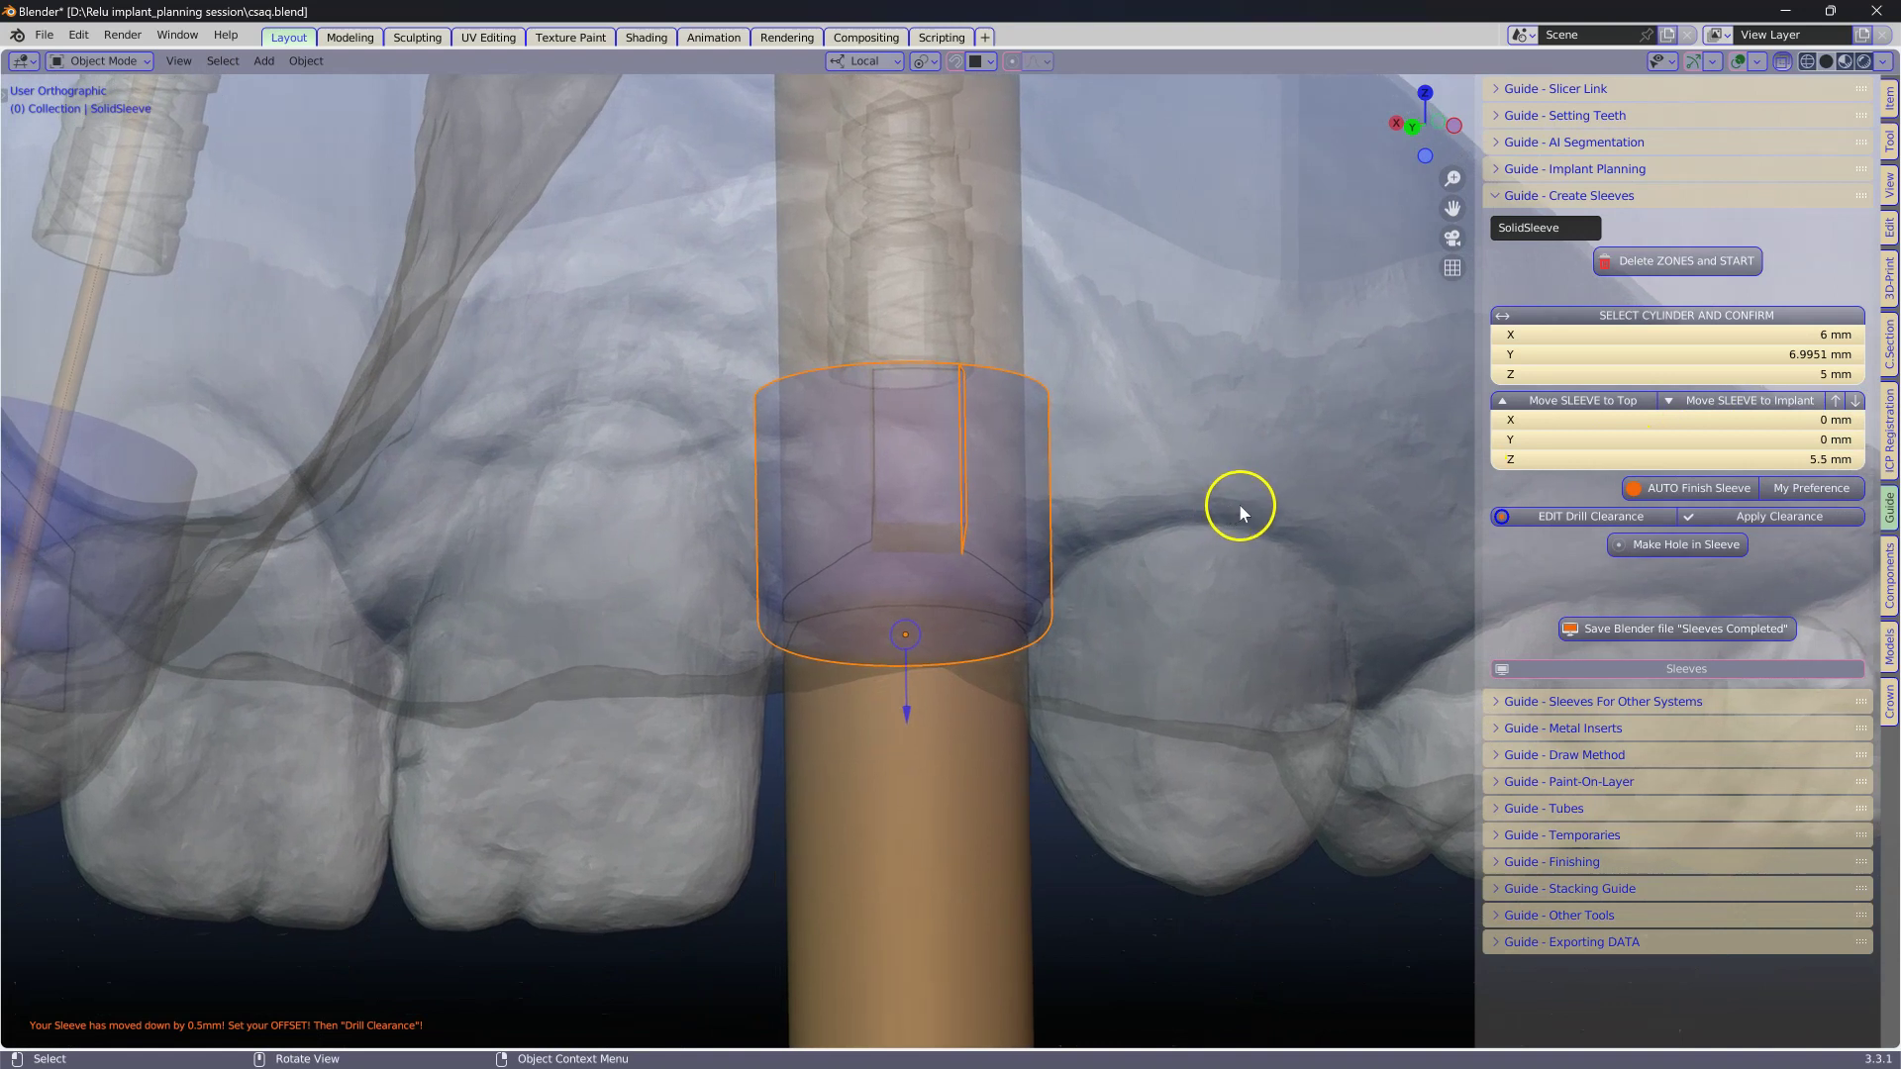
# - Set the sleeve's Z offset to 10 mm, turn off X-ray display, and inspect the sleeve wall around the cylinder
pyautogui.click(1772, 457)
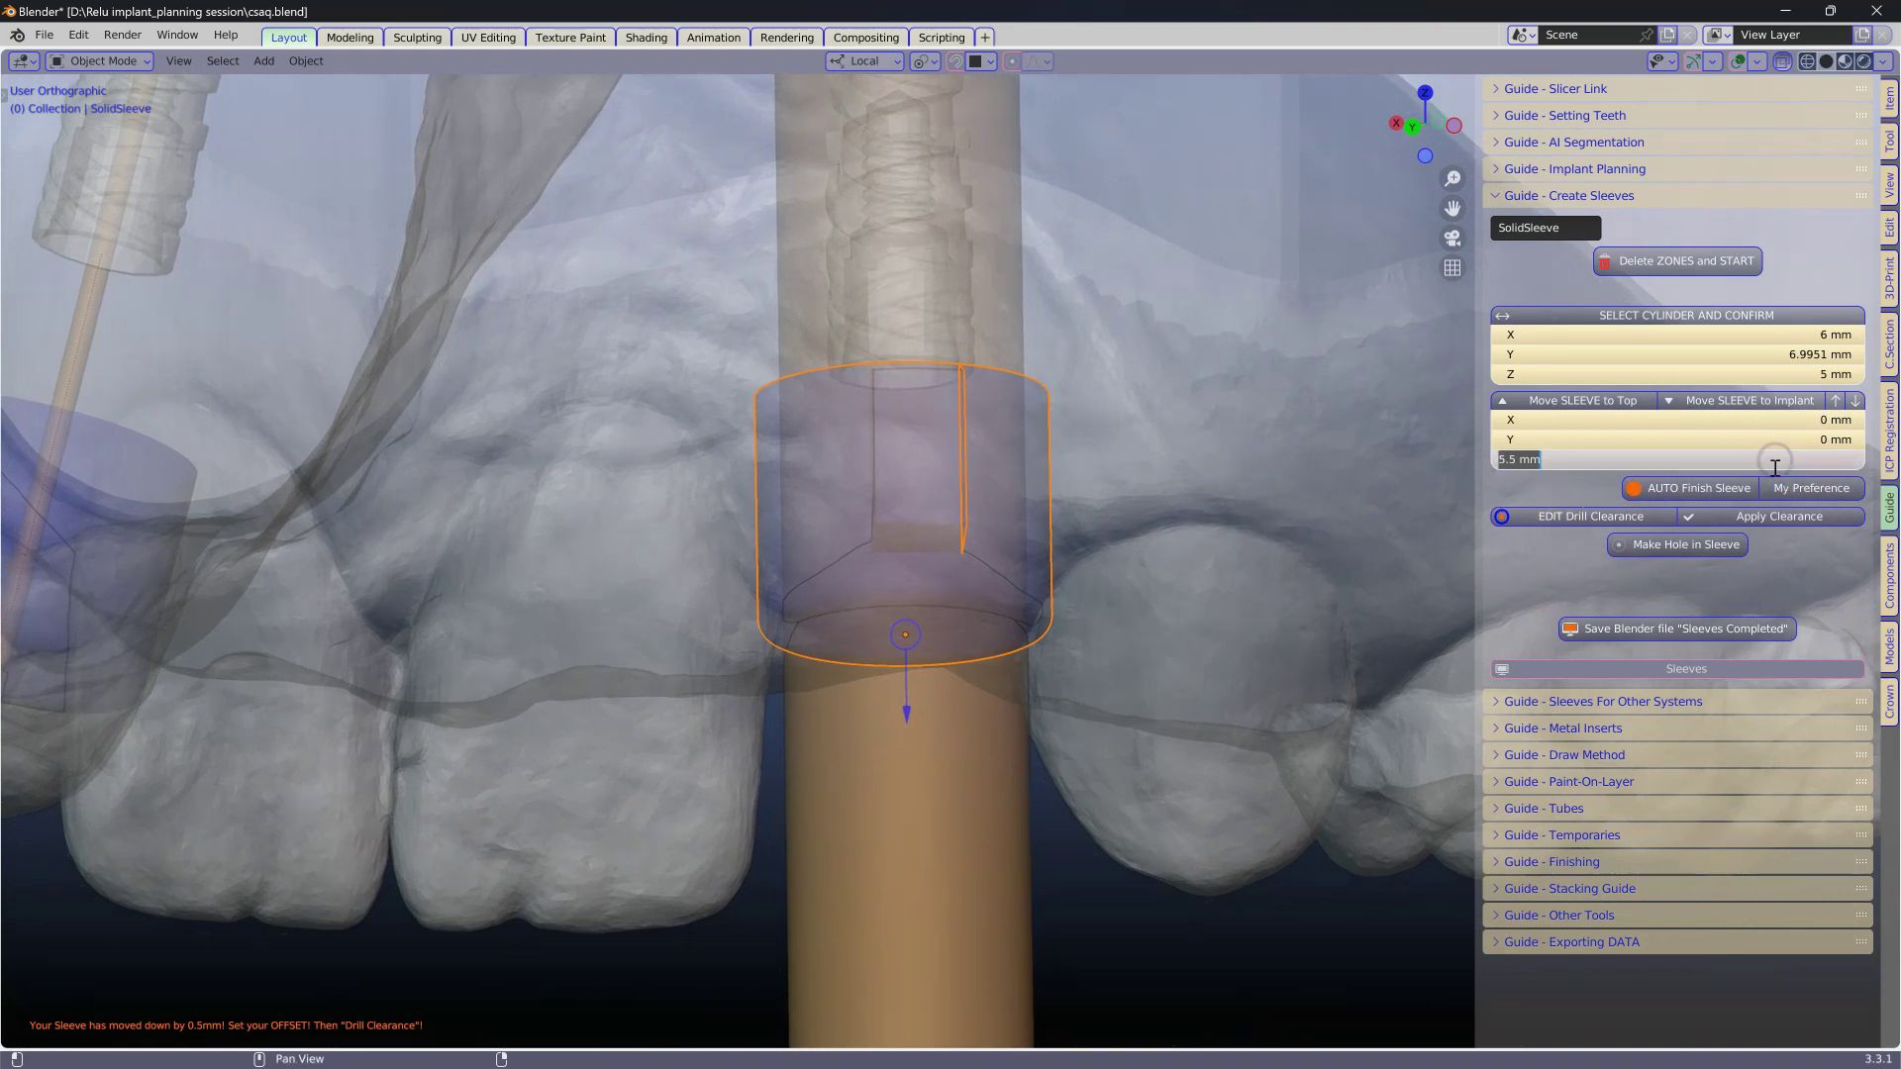
pyautogui.press('Return')
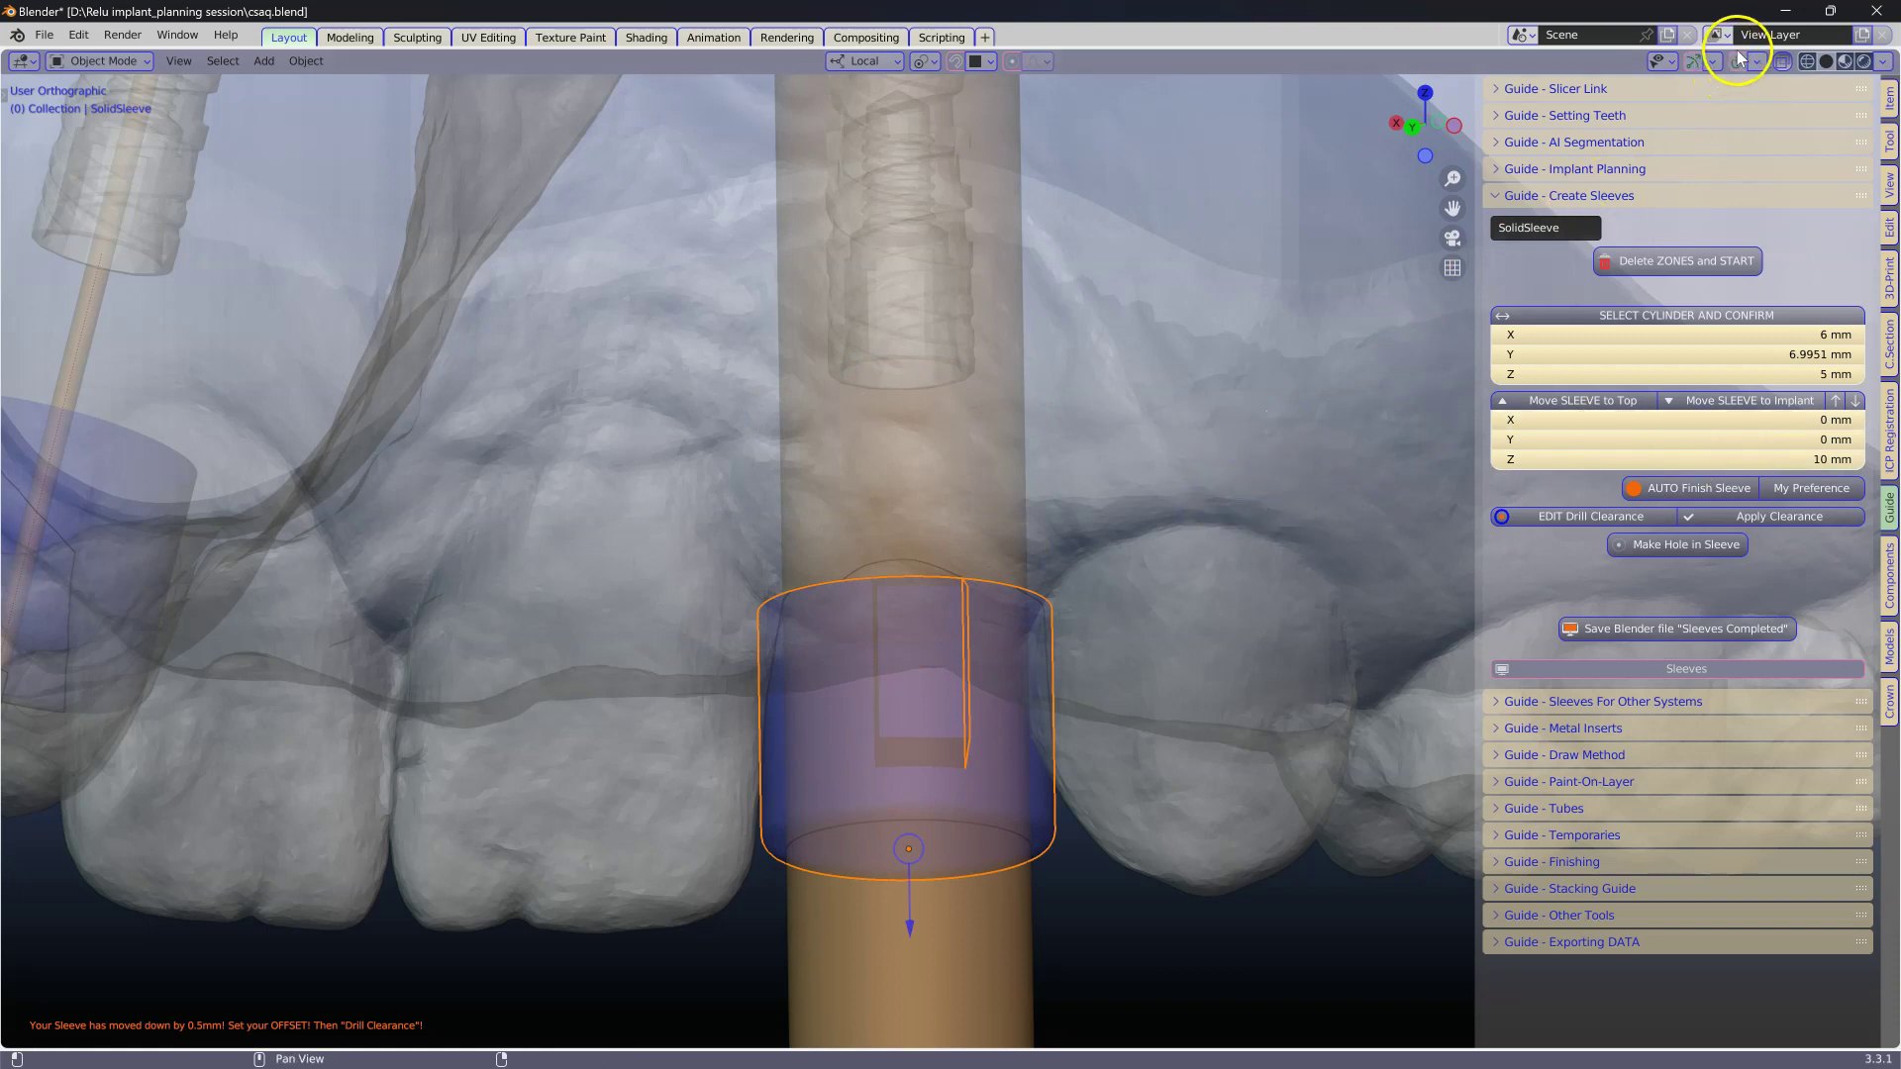
pyautogui.click(1785, 62)
pyautogui.moveTo(1188, 361); pyautogui.dragTo(1111, 406, button='middle')
pyautogui.scroll(5, 1053, 566)
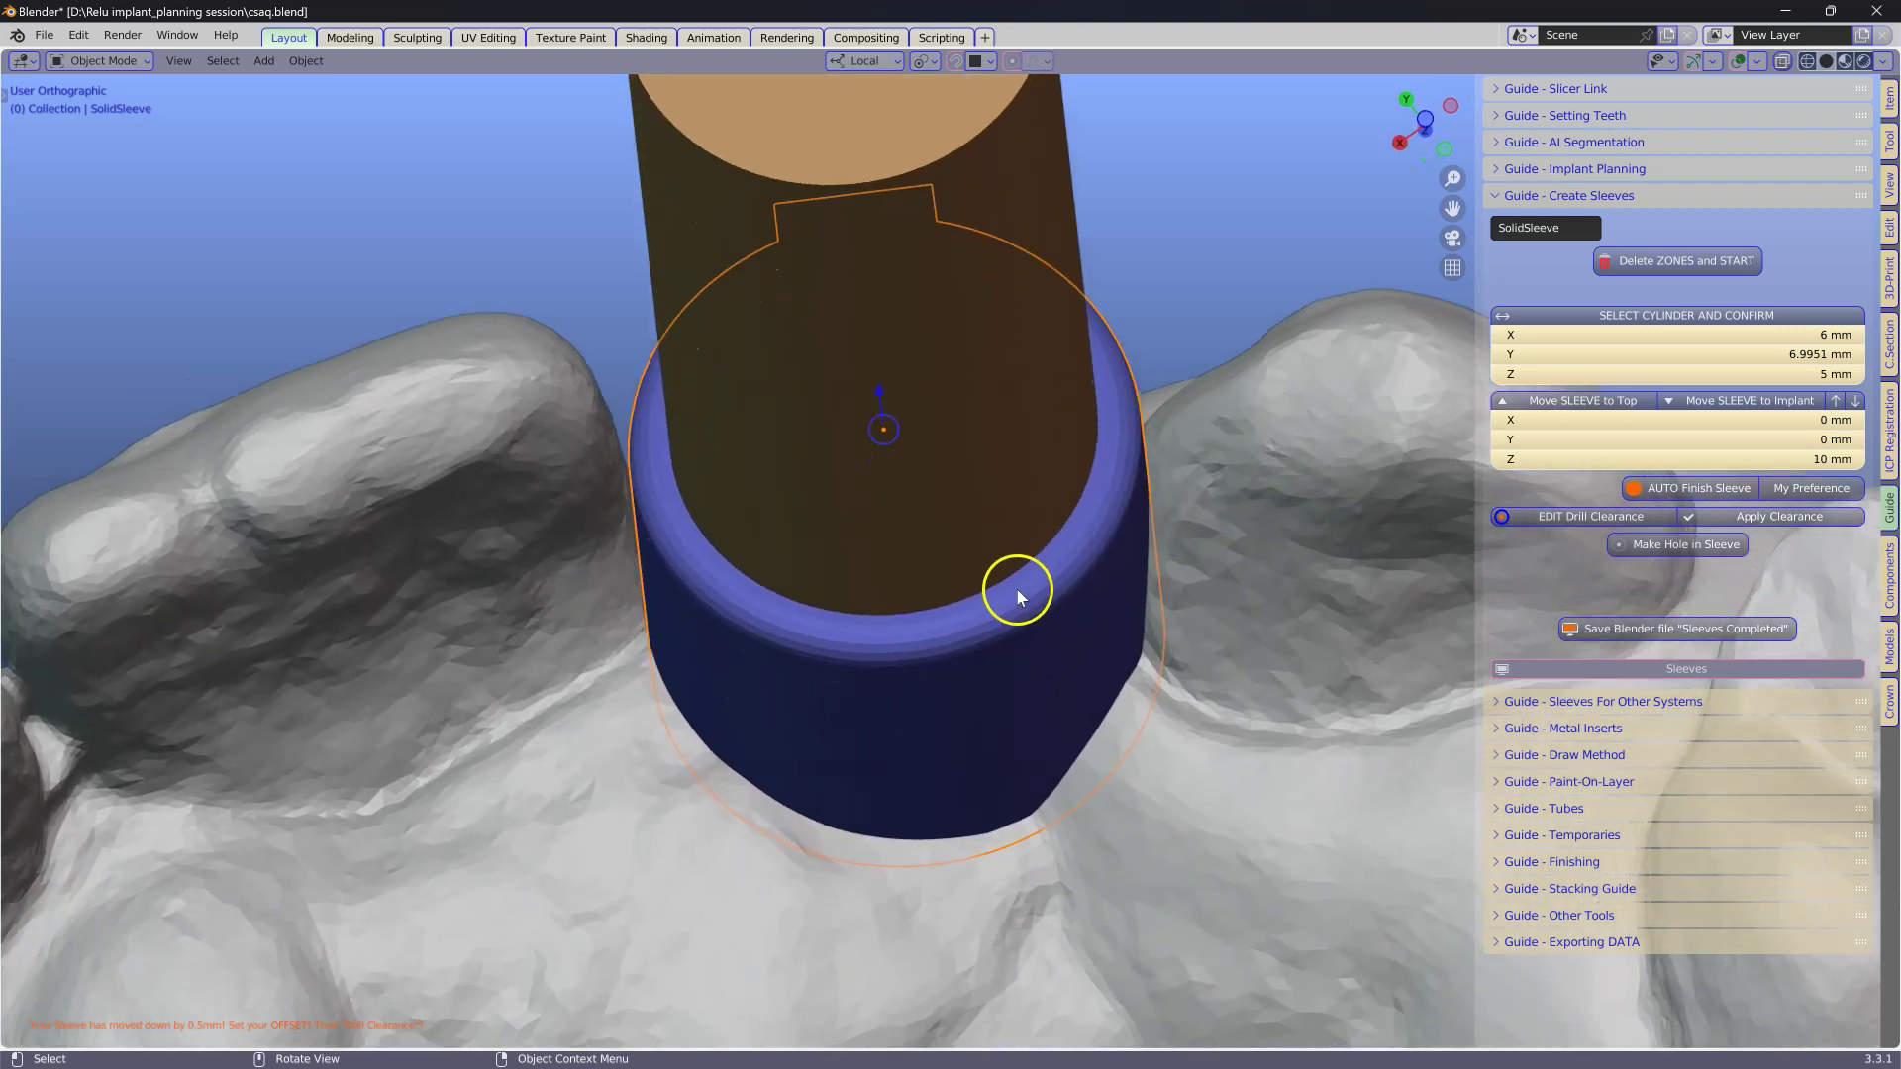
pyautogui.moveTo(1018, 604); pyautogui.dragTo(994, 799, button='middle')
pyautogui.scroll(4, 1125, 737)
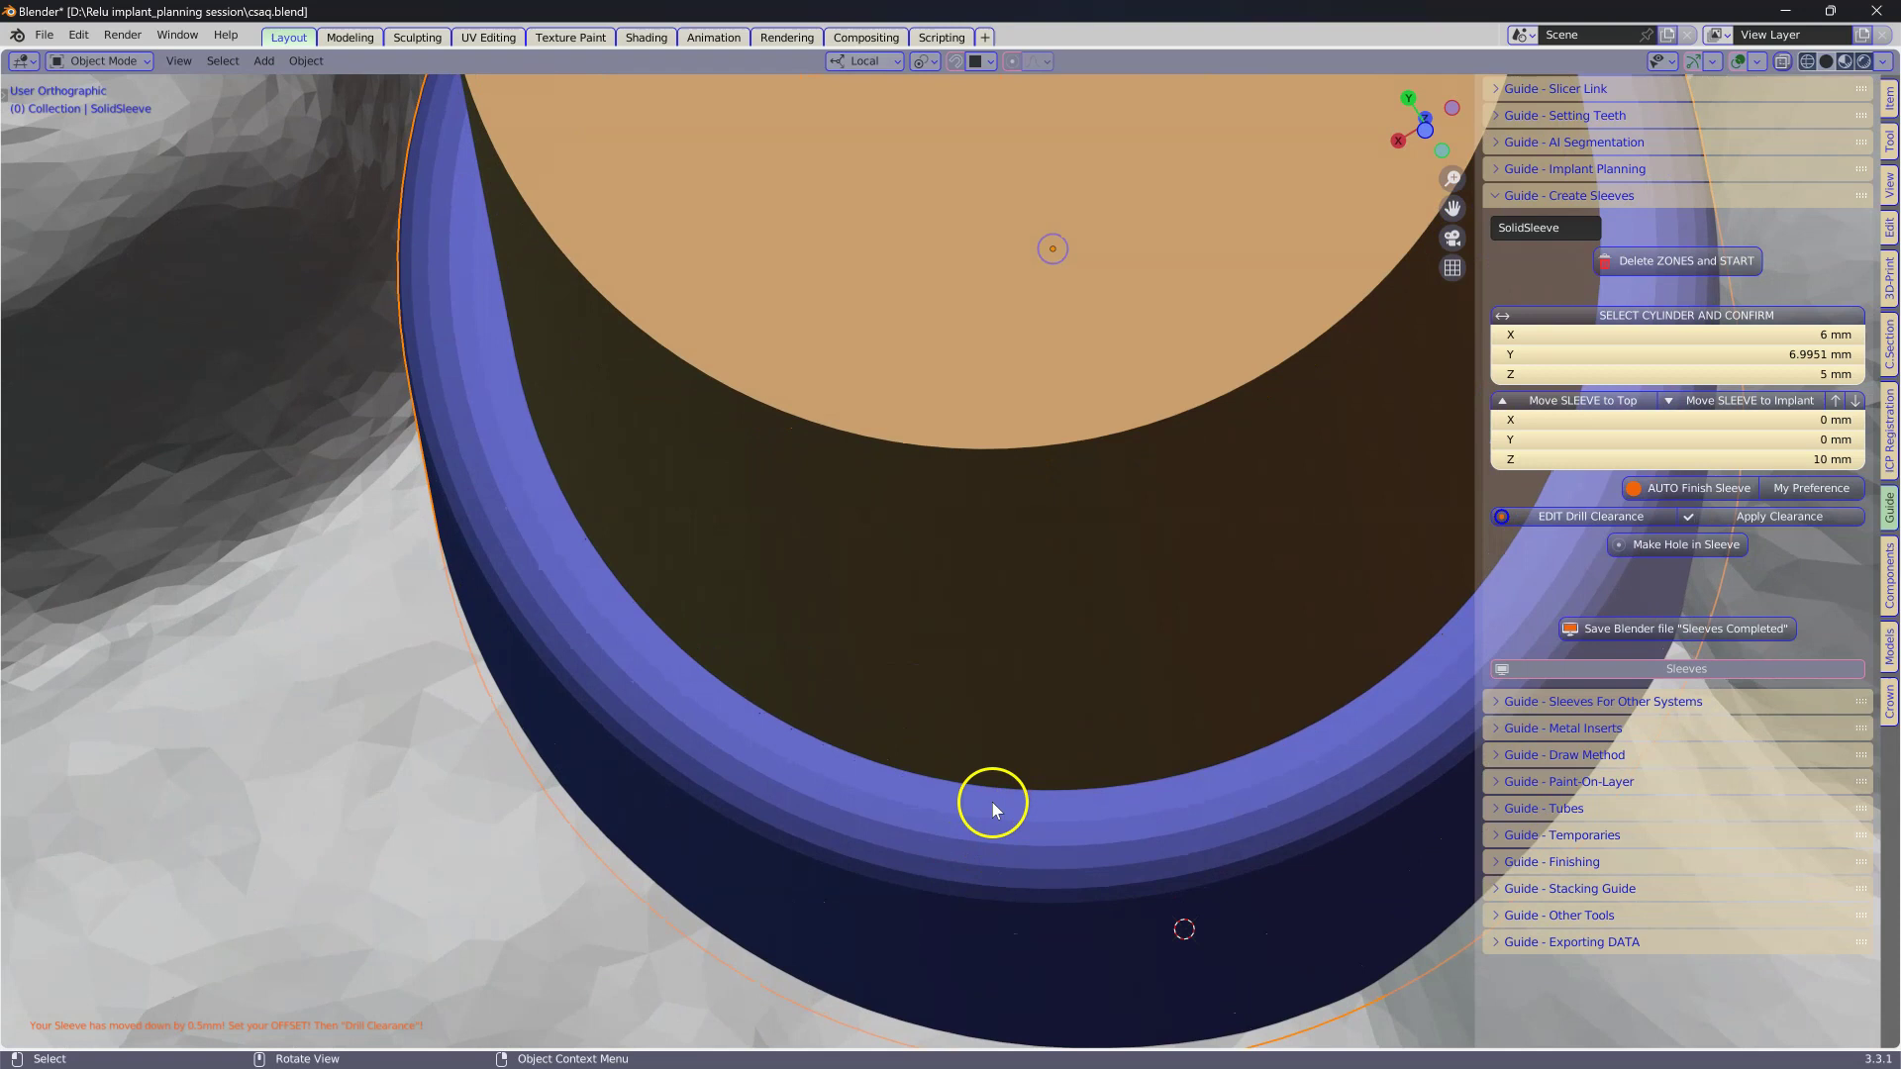
pyautogui.scroll(-5, 1025, 756)
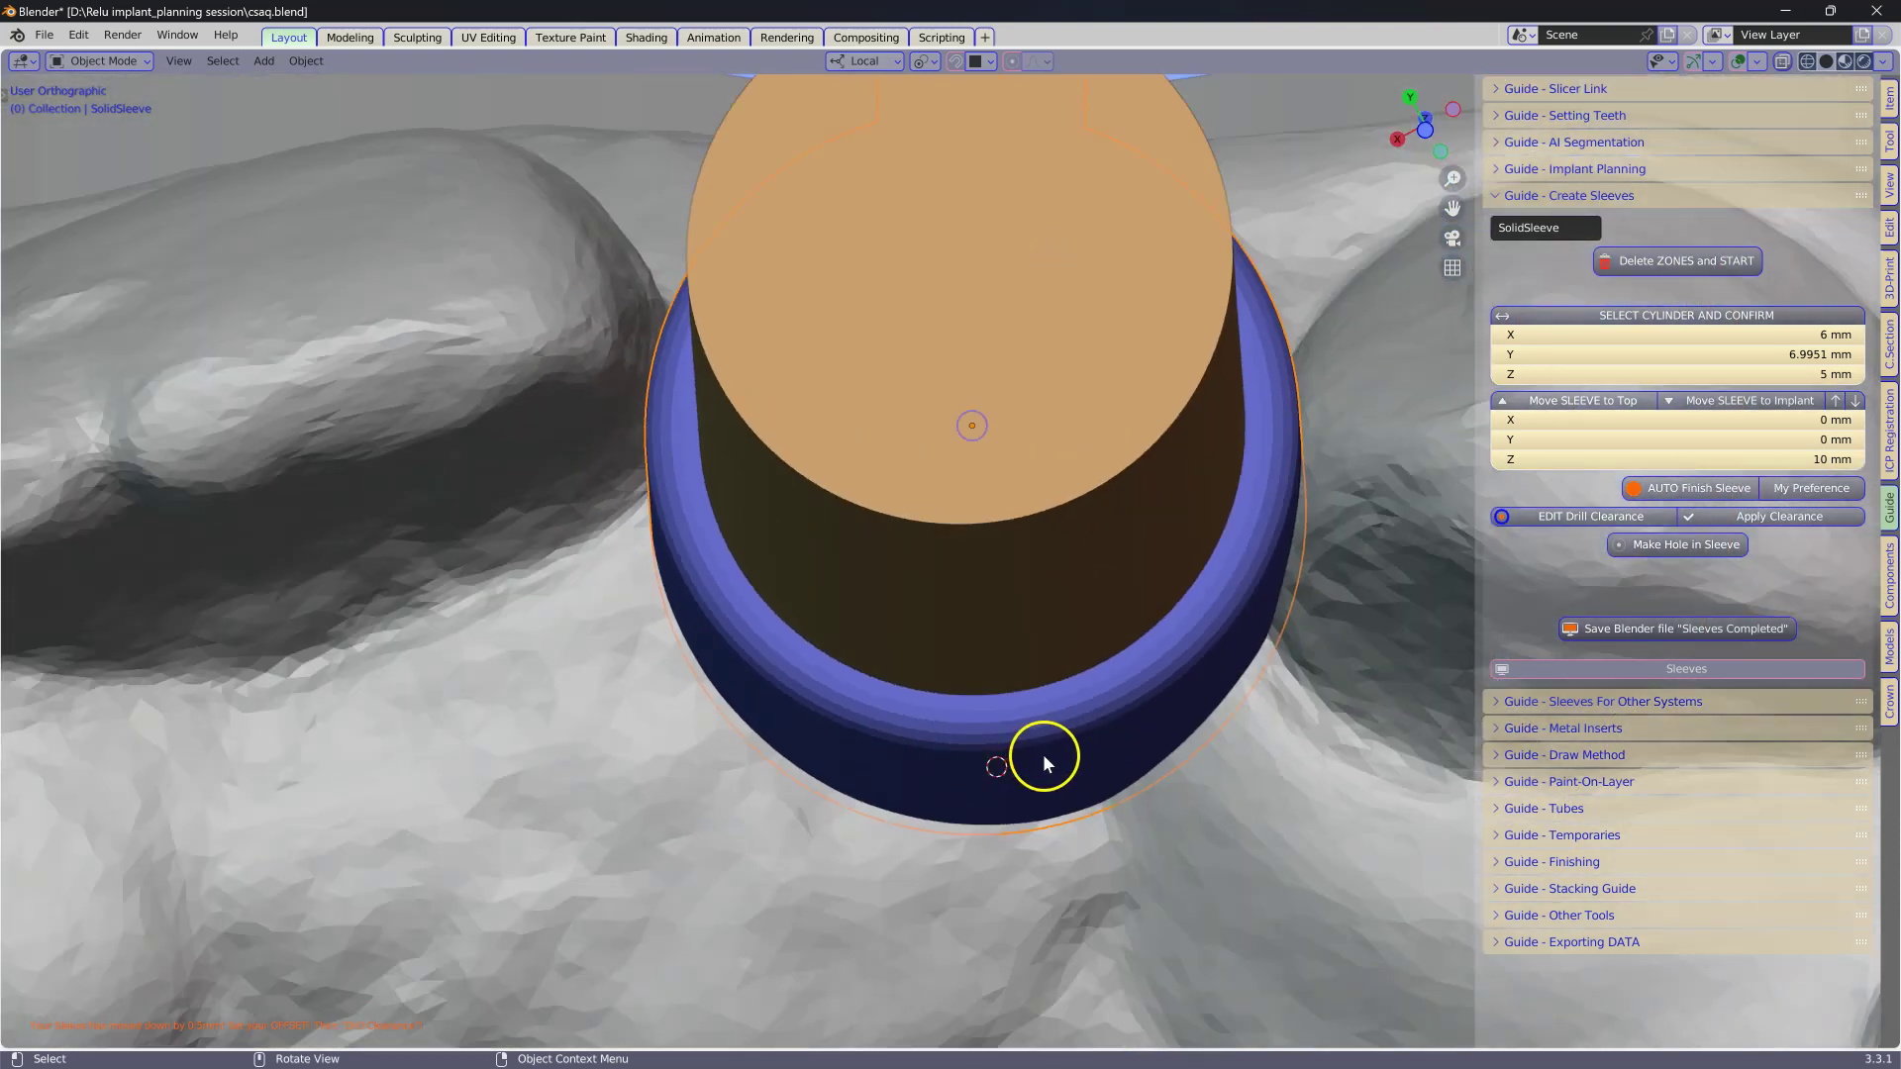
pyautogui.moveTo(1043, 752); pyautogui.dragTo(1139, 392, button='middle')
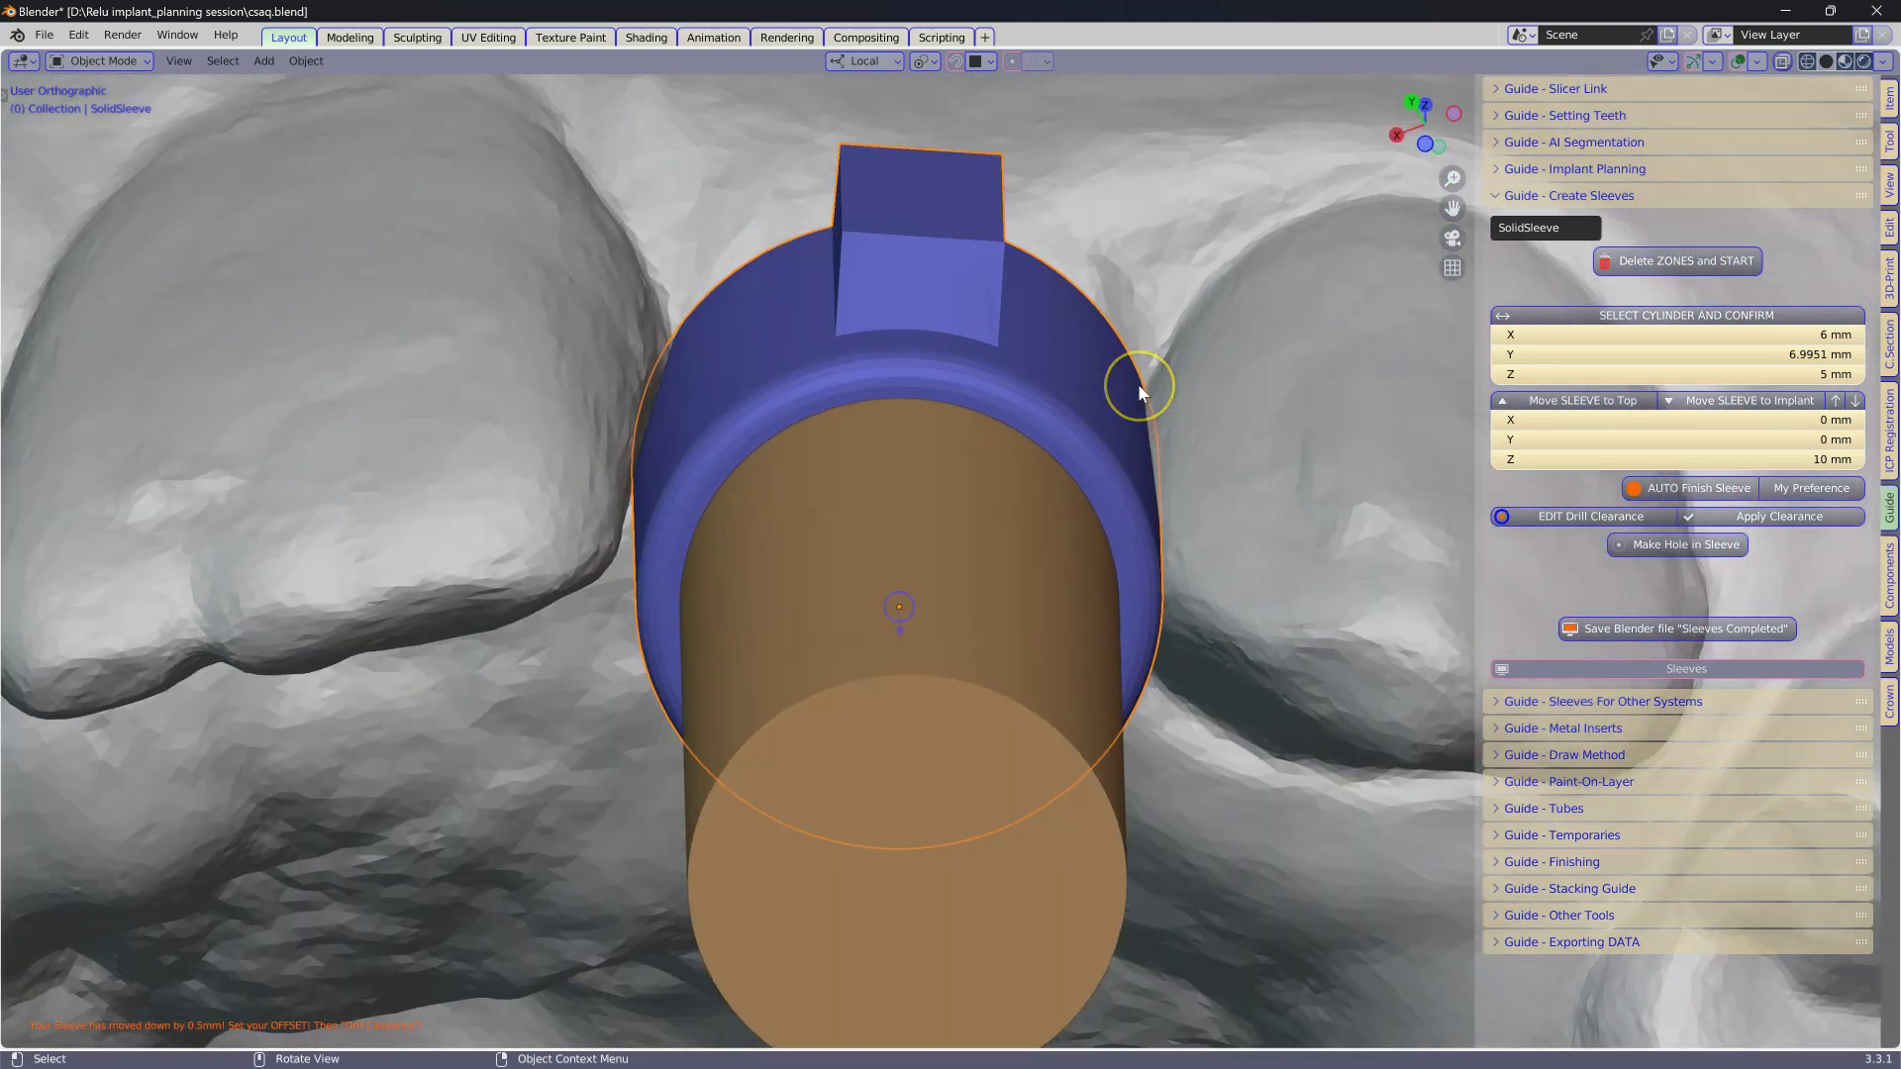
# - Scale the sleeve up uniformly to about 8.05 × 9.39 × 6.71 mm to thicken its wall
pyautogui.press('s')
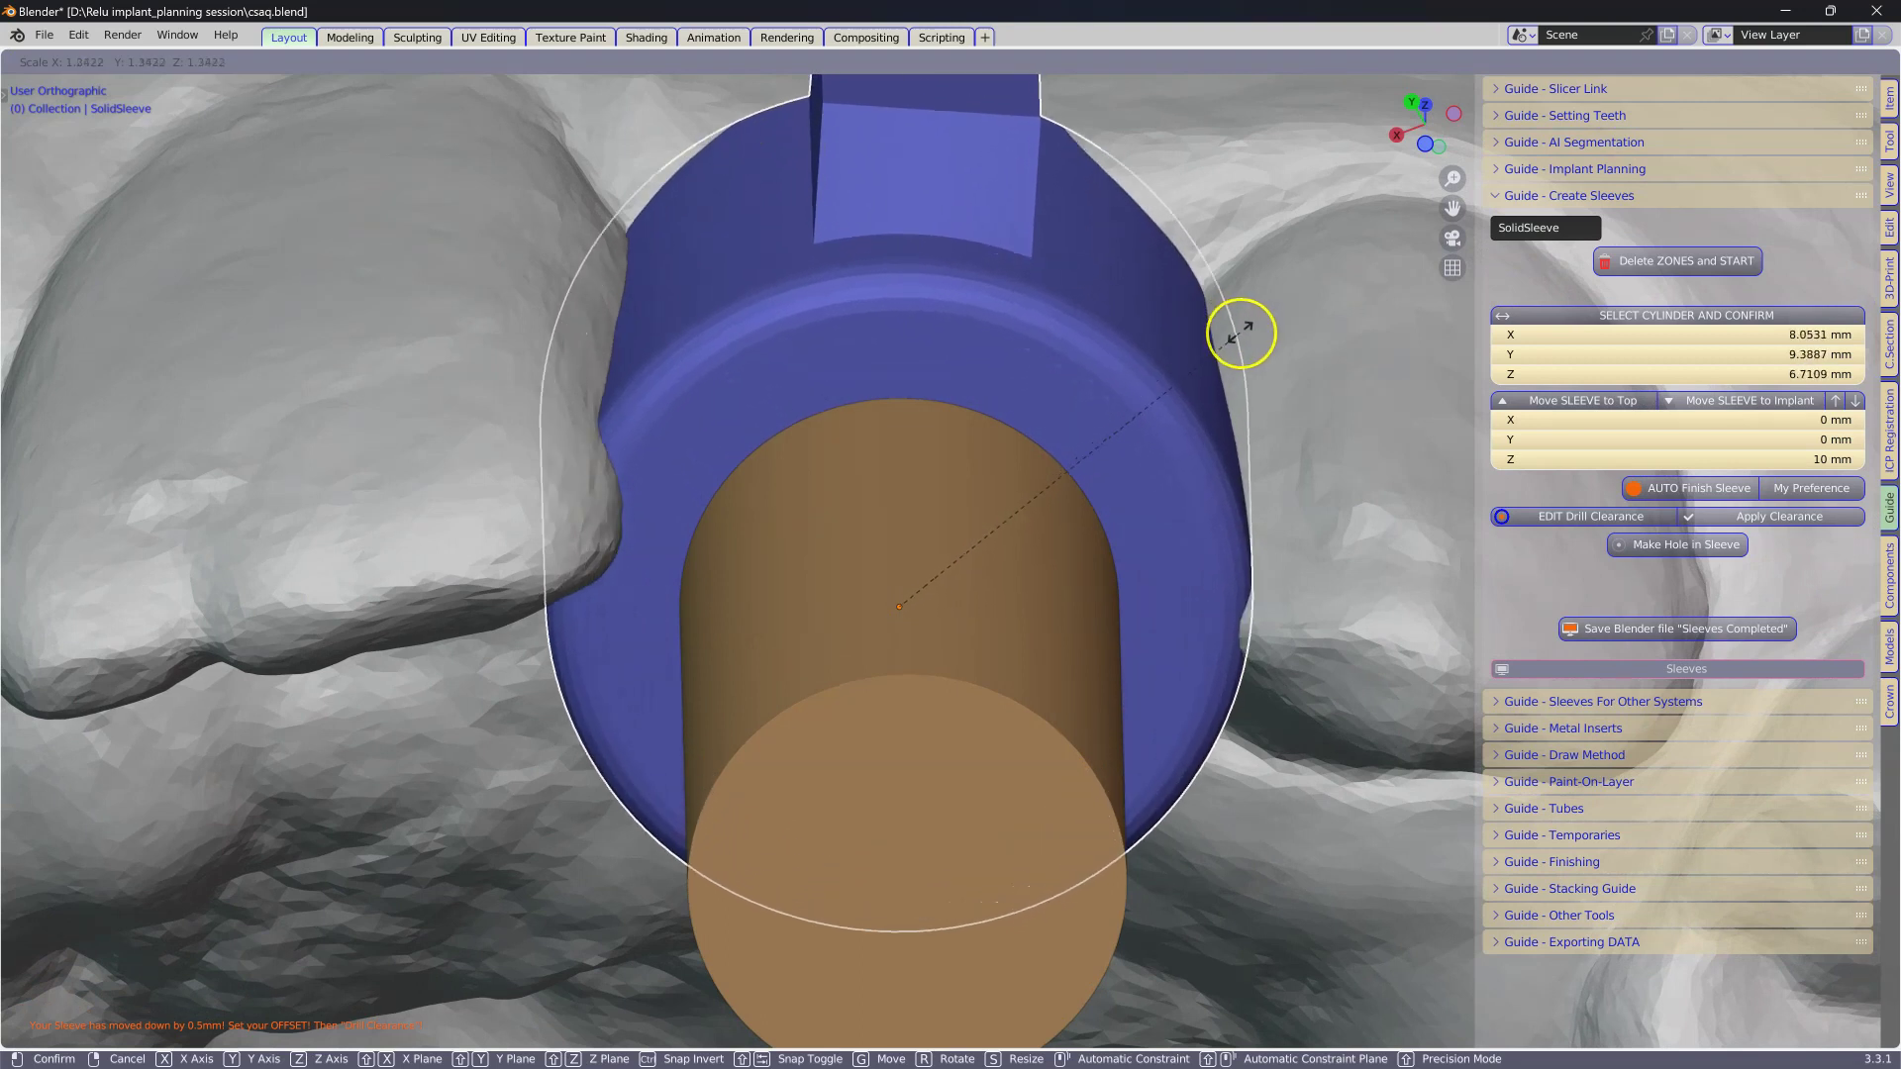
pyautogui.click(1241, 334)
pyautogui.moveTo(1161, 384); pyautogui.dragTo(1169, 334, button='middle')
pyautogui.scroll(-1, 1170, 334)
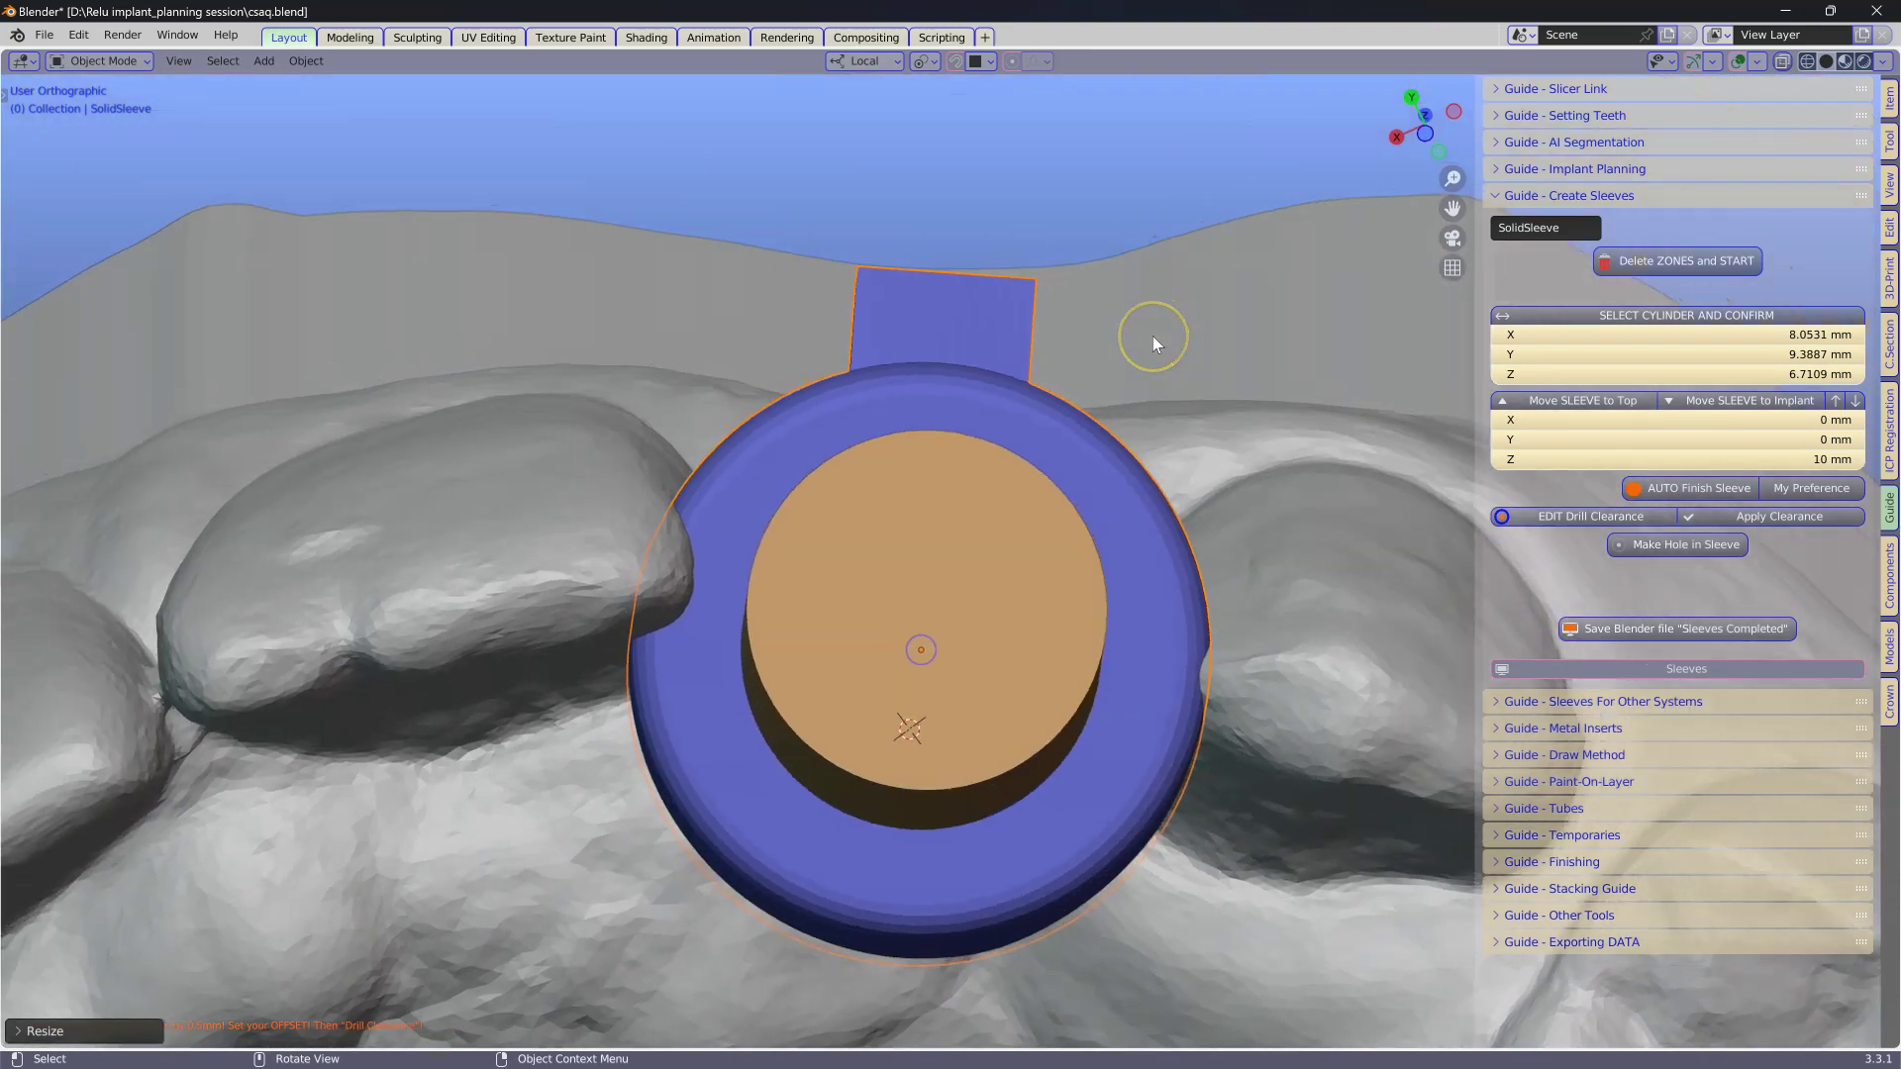
# - Stretch the sleeve along its local Y axis to about 12.36 mm
pyautogui.press('s')
pyautogui.press('y')
pyautogui.press('y')
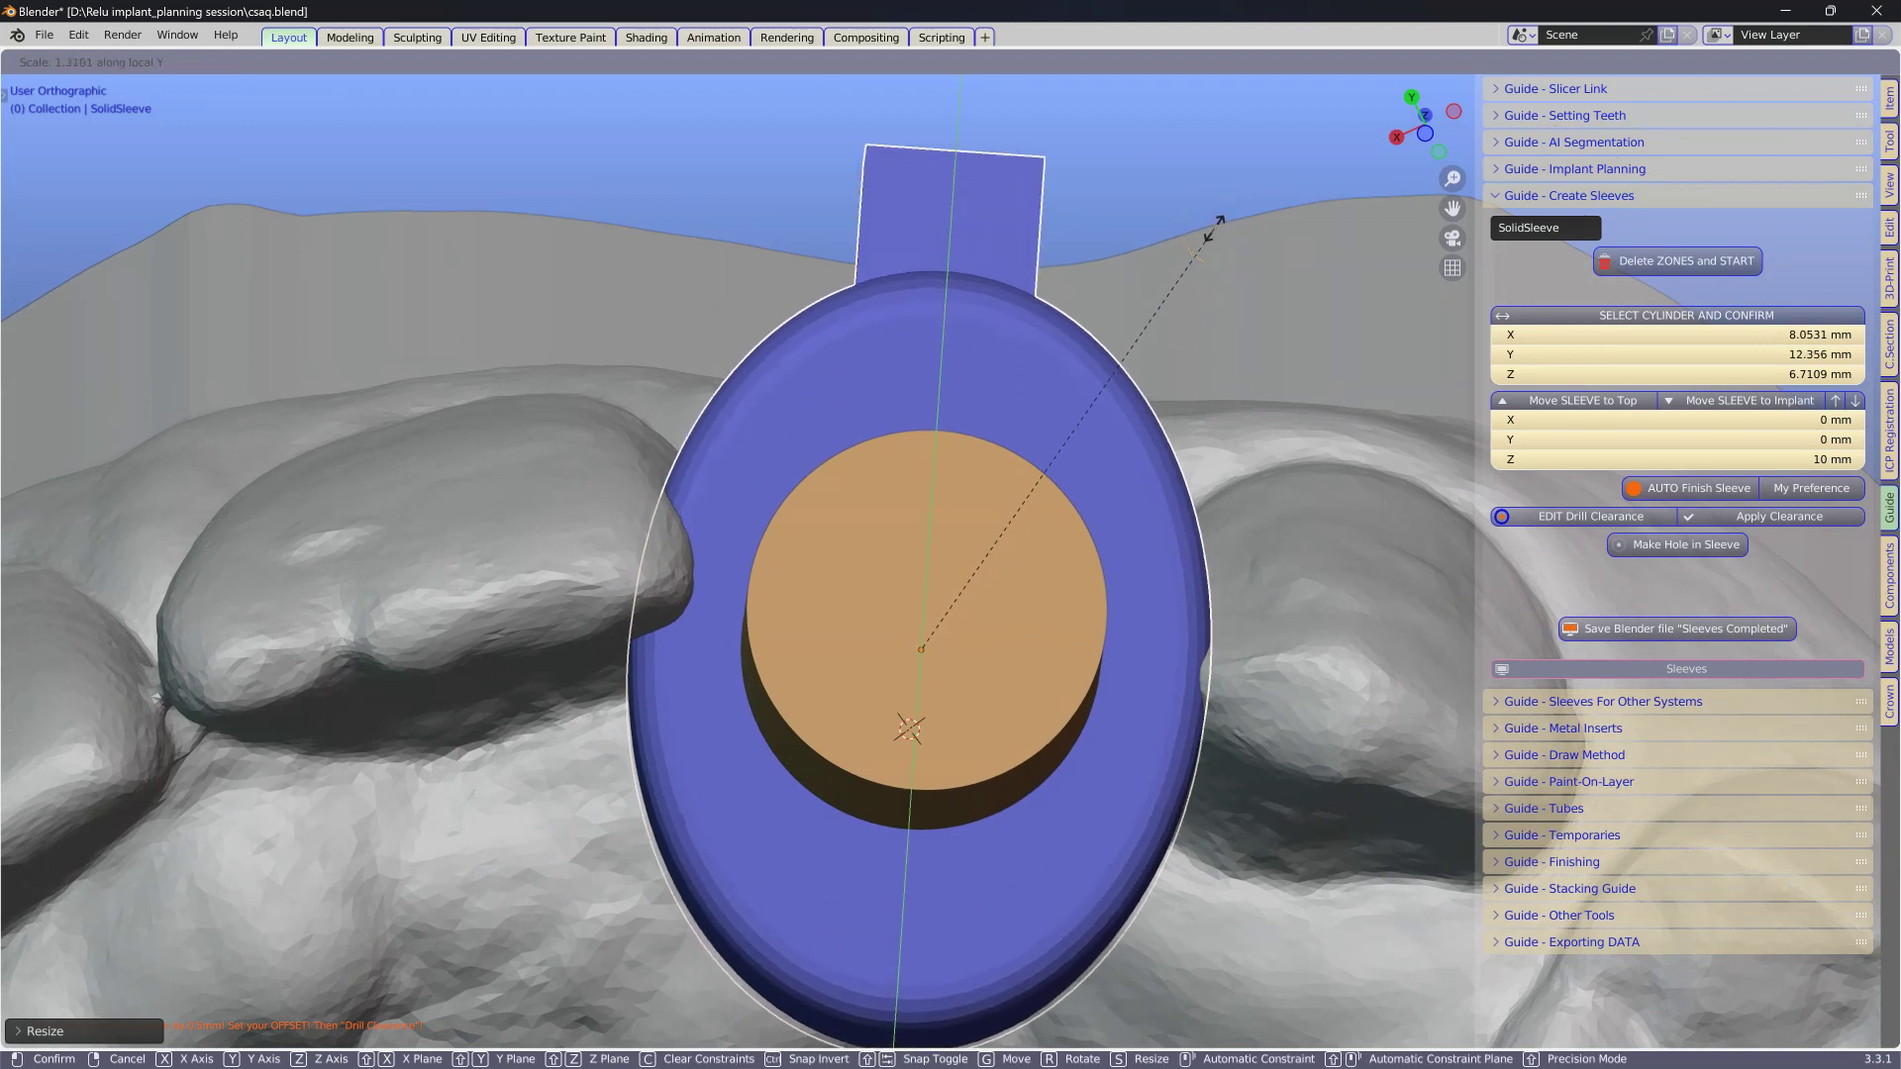
pyautogui.click(1212, 232)
pyautogui.moveTo(1126, 285); pyautogui.dragTo(872, 135, button='middle')
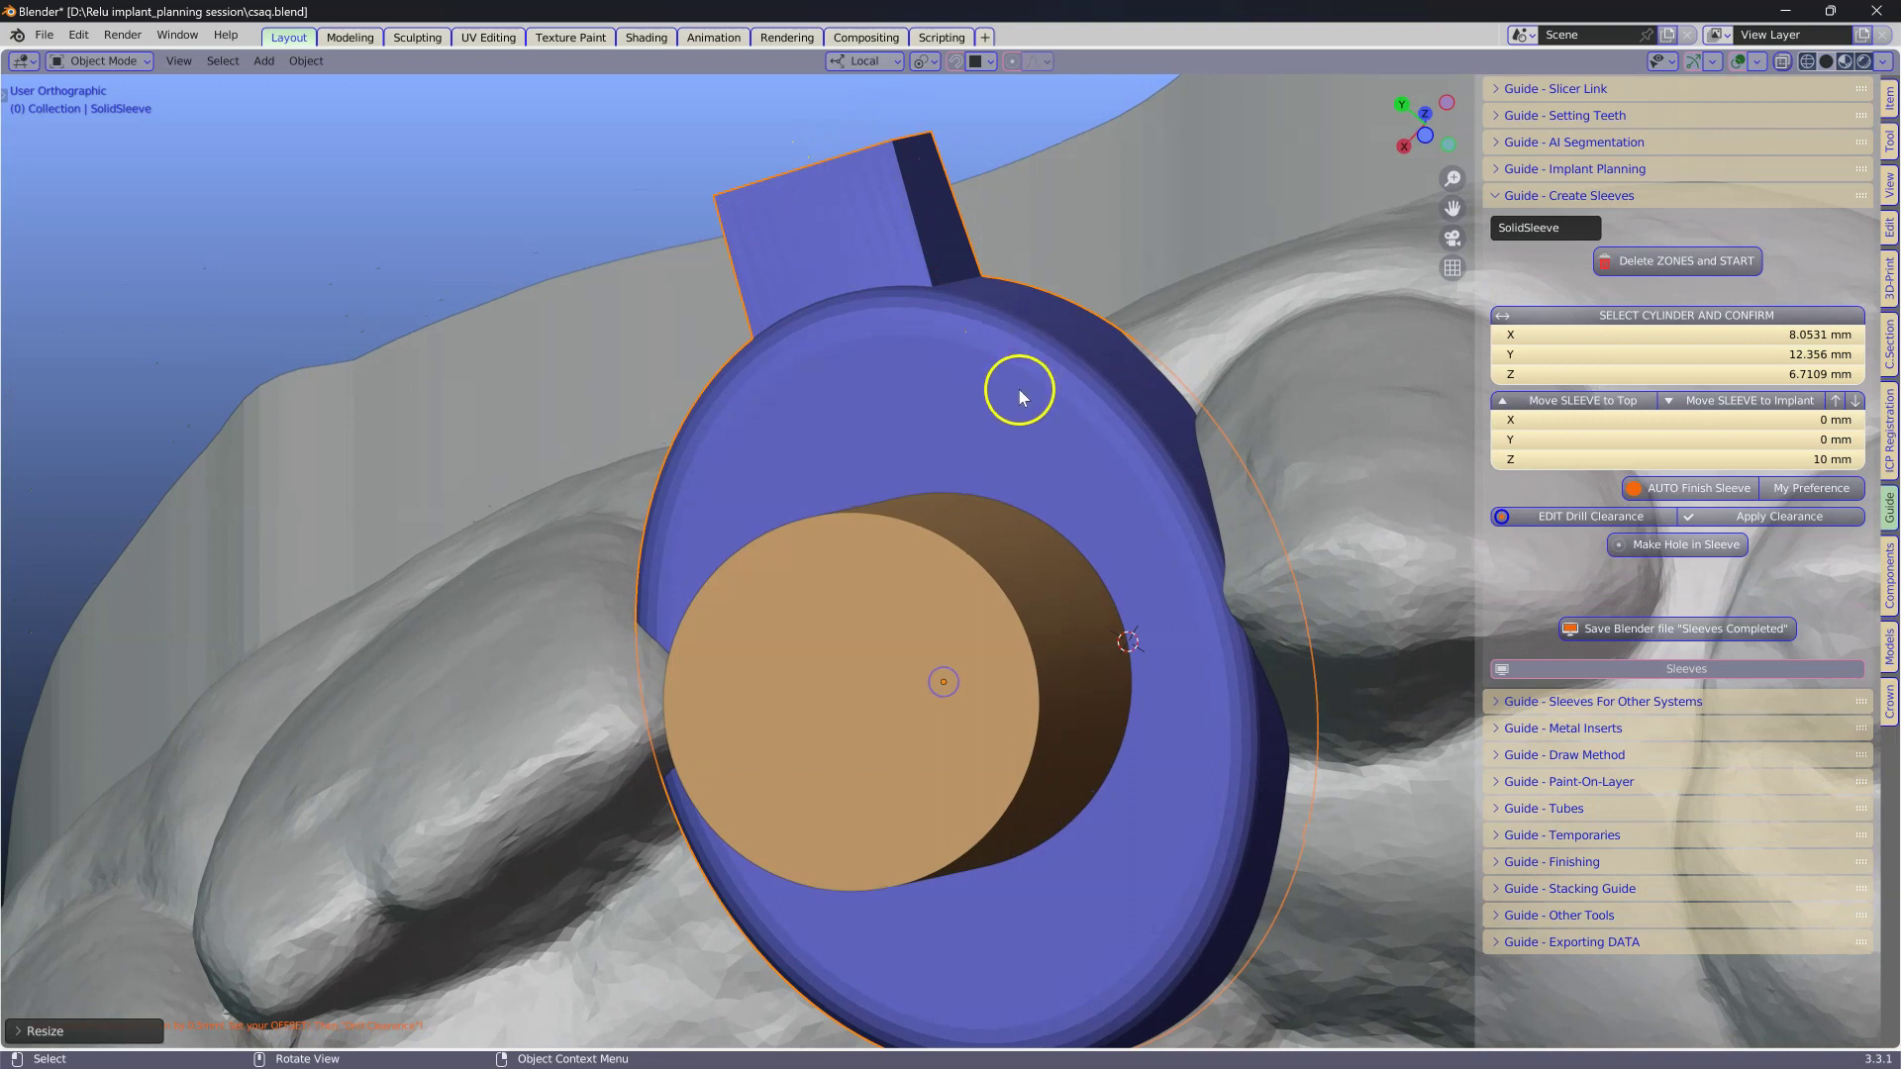
# - Start the drill clearance edit for the finished-size sleeve and inspect the clearance ring around the drill cylinder
pyautogui.moveTo(1019, 389); pyautogui.dragTo(1088, 386, button='middle')
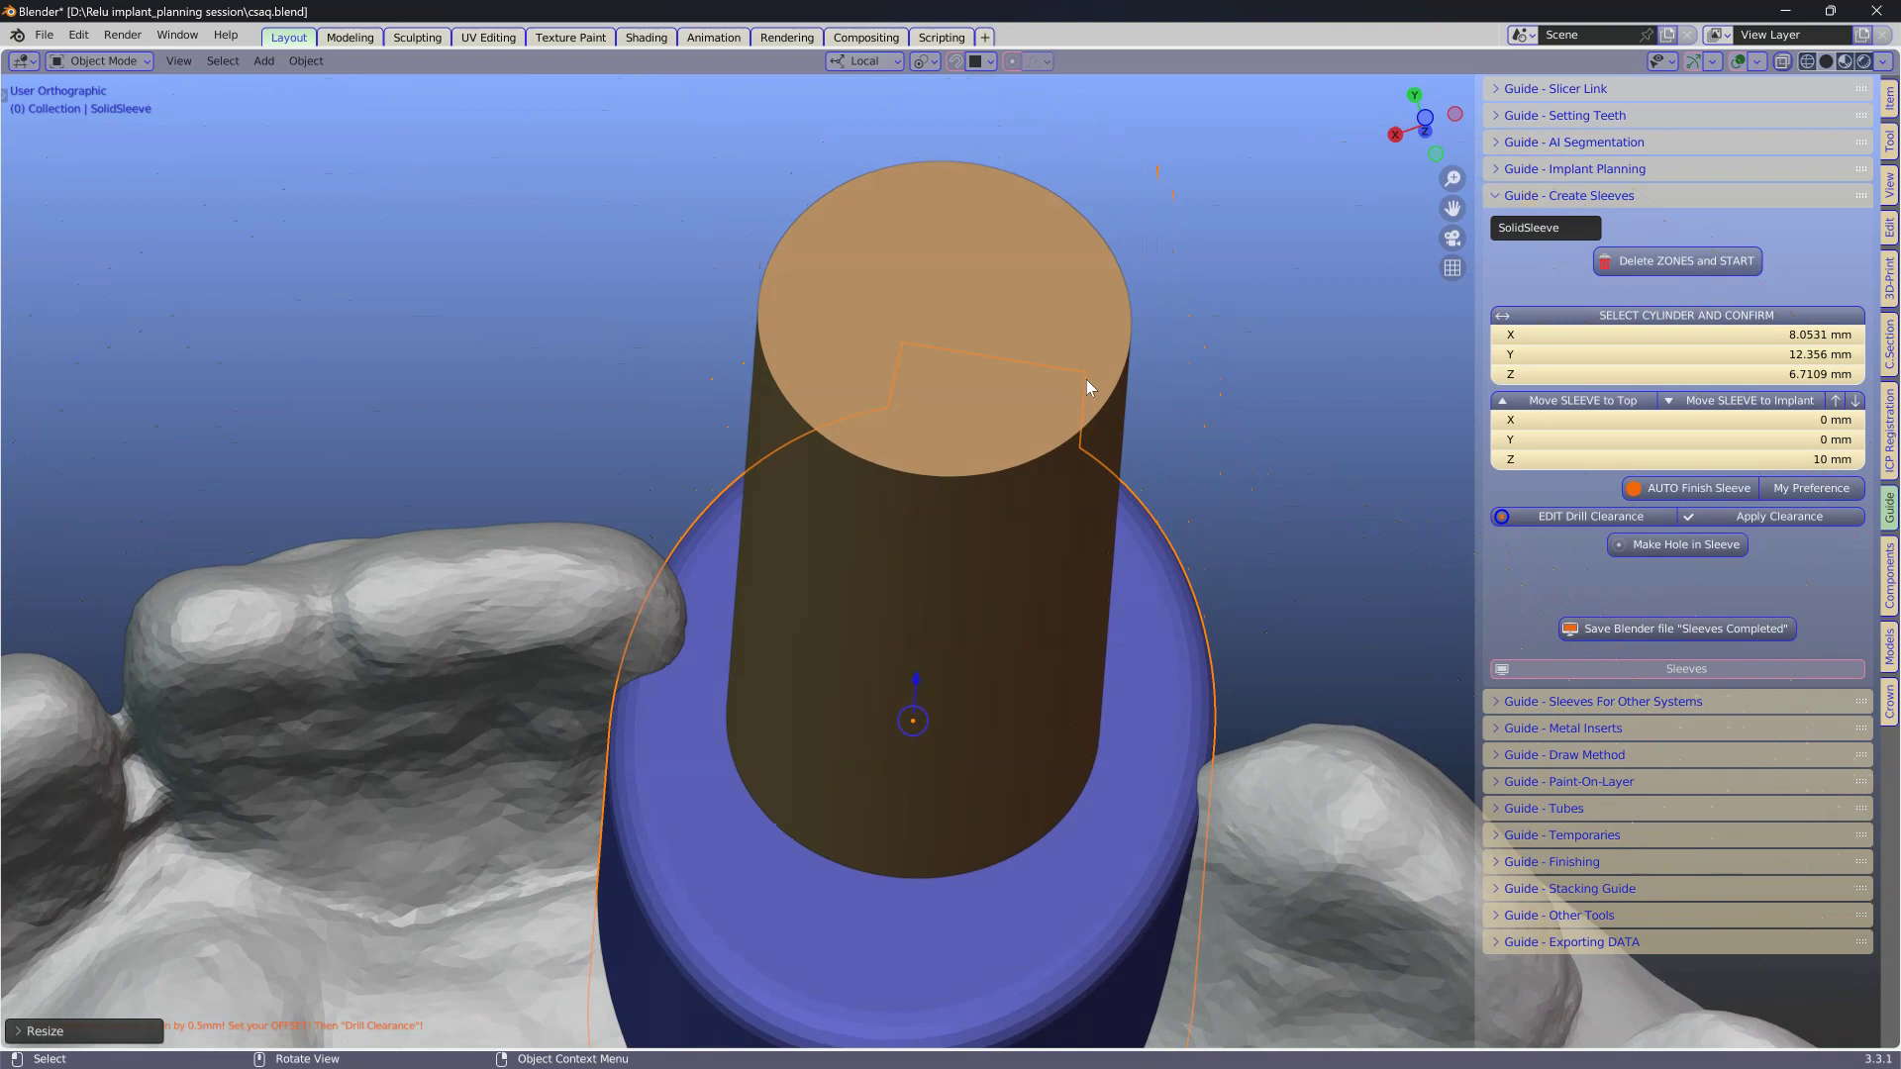
pyautogui.click(1584, 519)
pyautogui.scroll(3, 1330, 451)
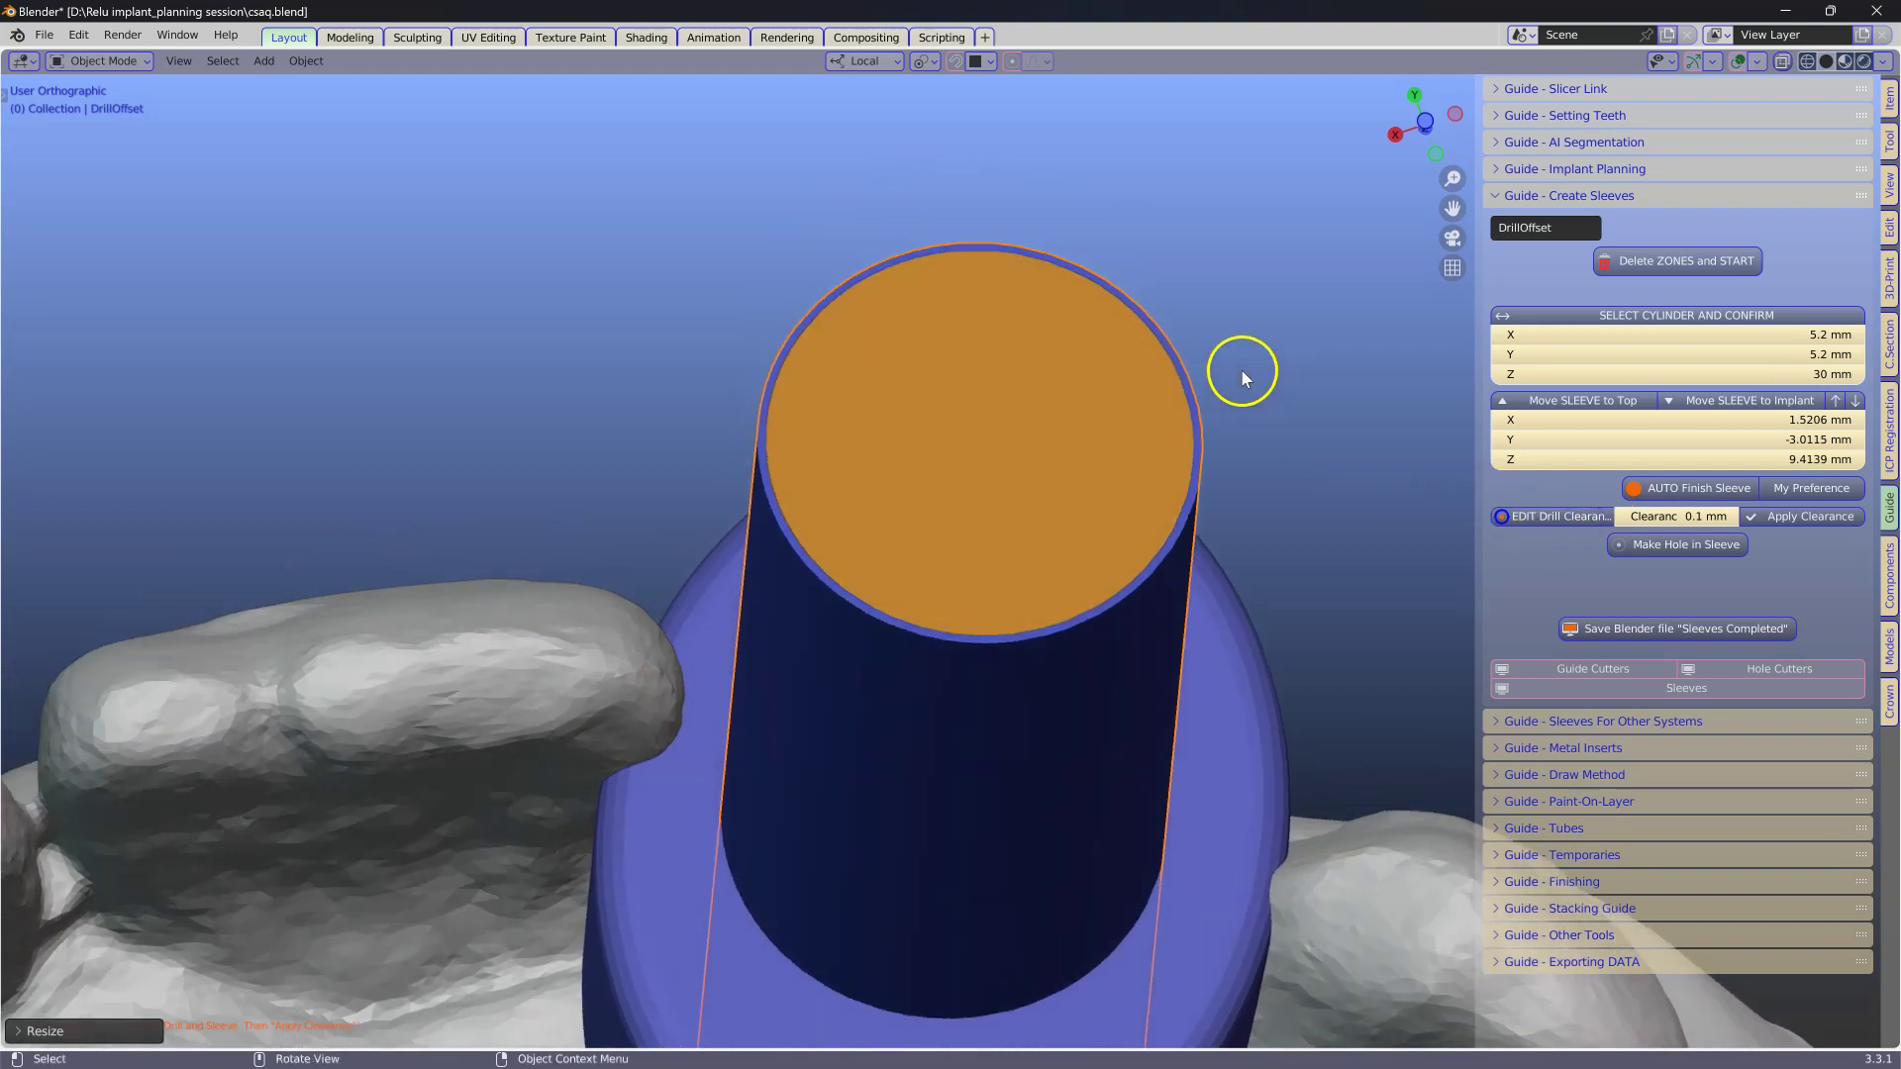
pyautogui.moveTo(1242, 370); pyautogui.dragTo(1072, 440, button='middle')
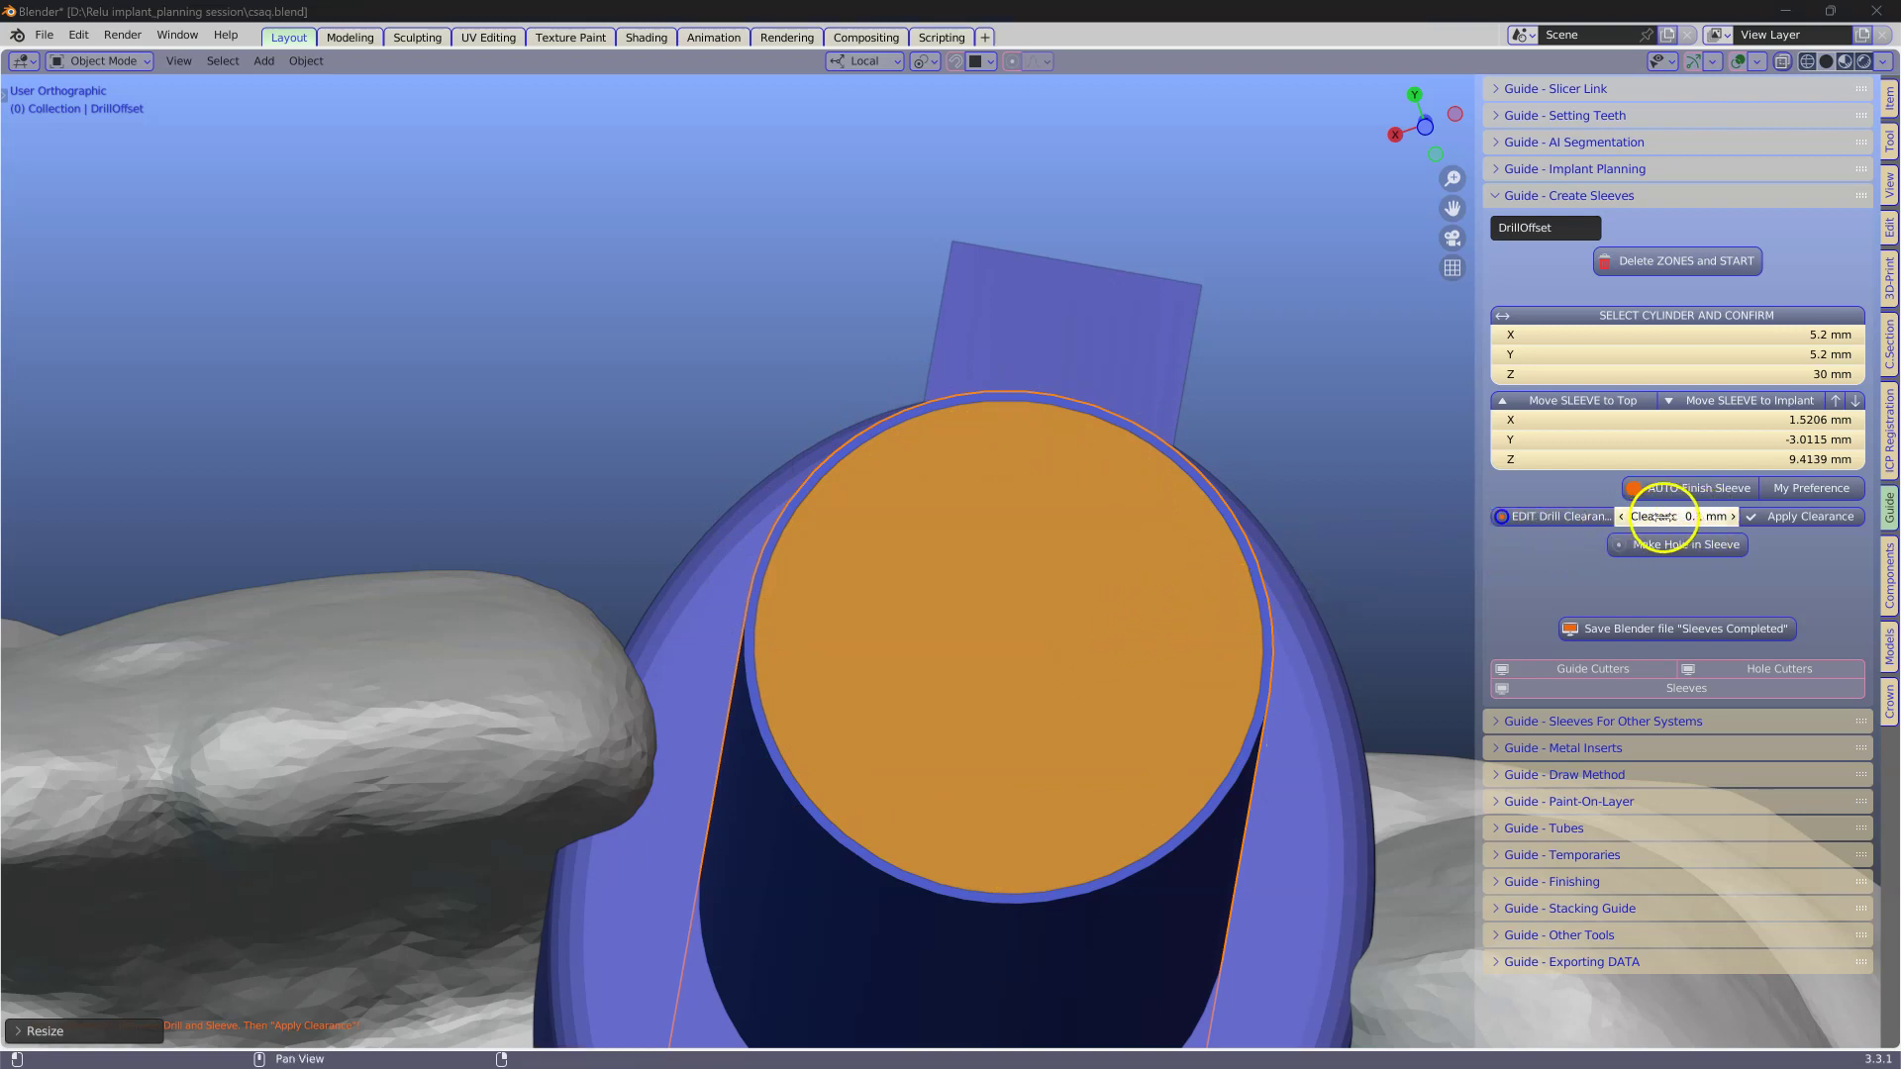
# - Try a drill clearance of 0.2 mm around the drill cylinder
pyautogui.moveTo(1673, 517); pyautogui.dragTo(1688, 514)
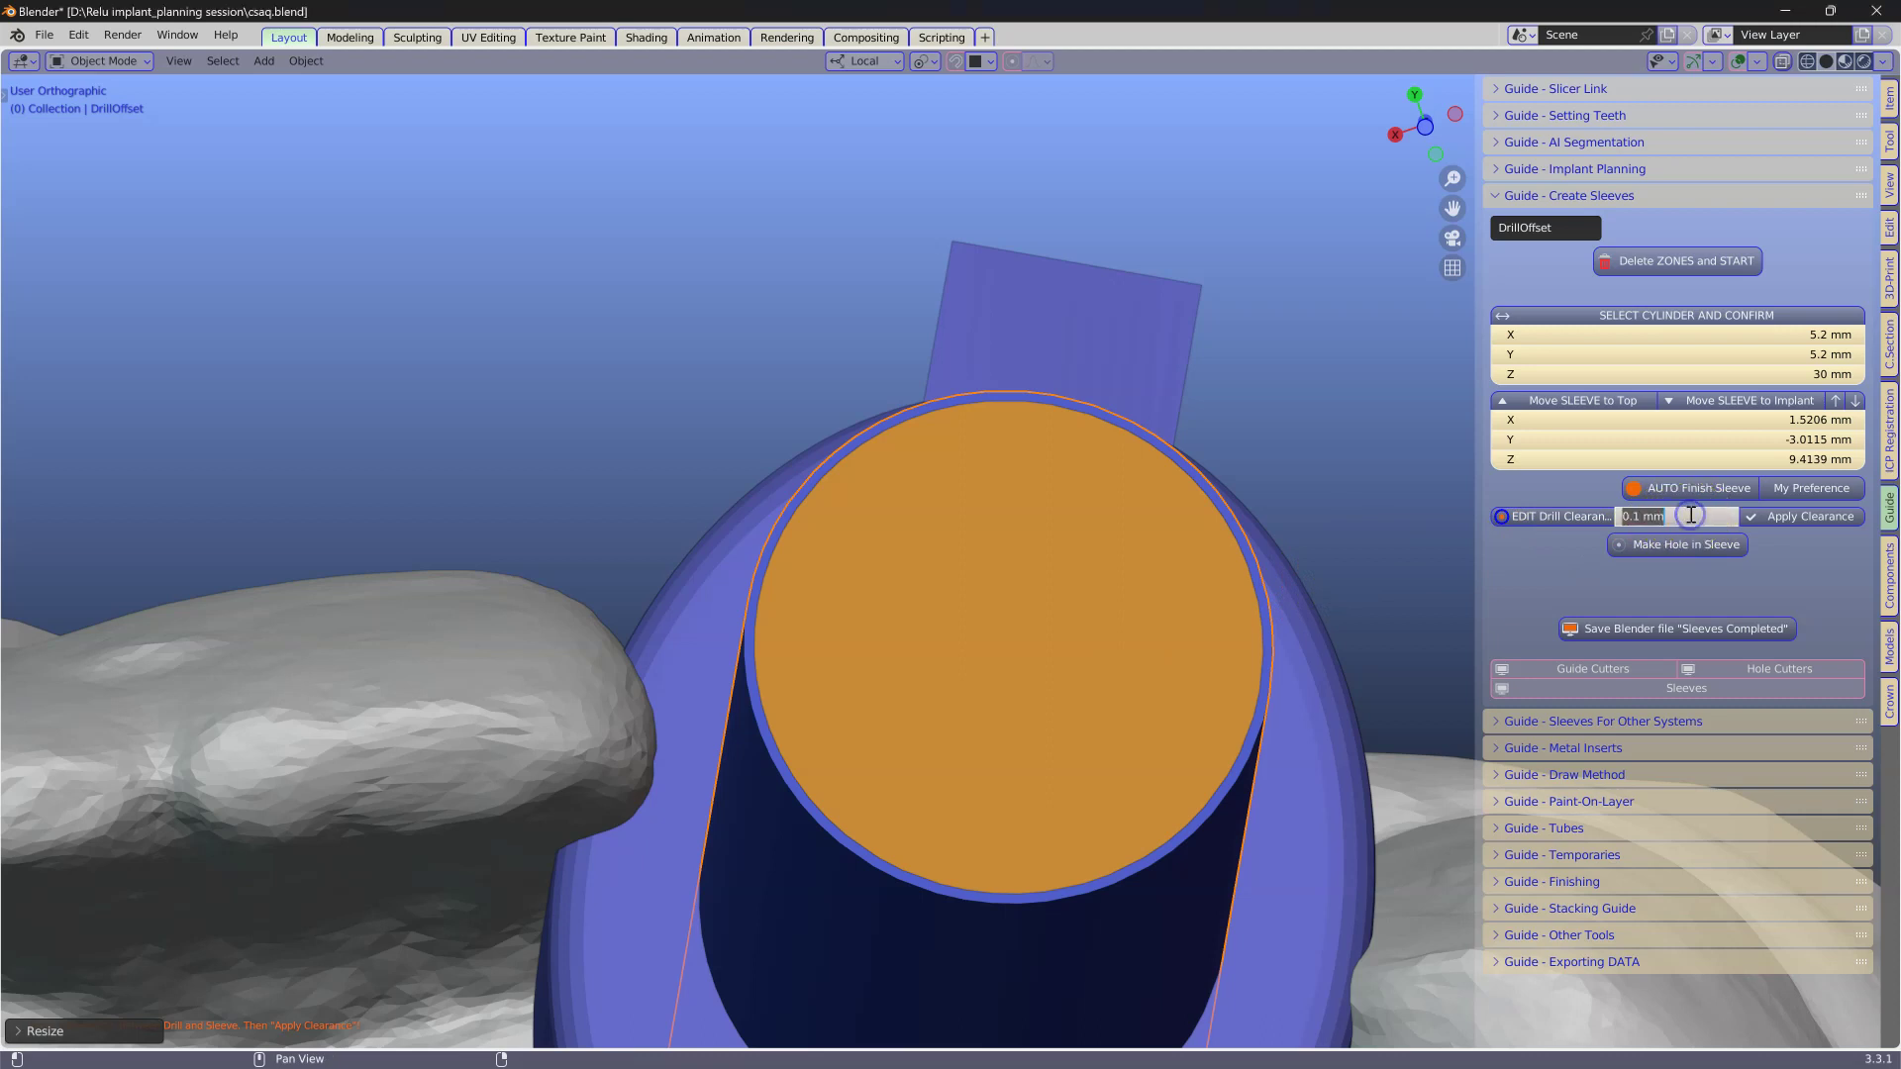
pyautogui.write('0.2')
pyautogui.press('Return')
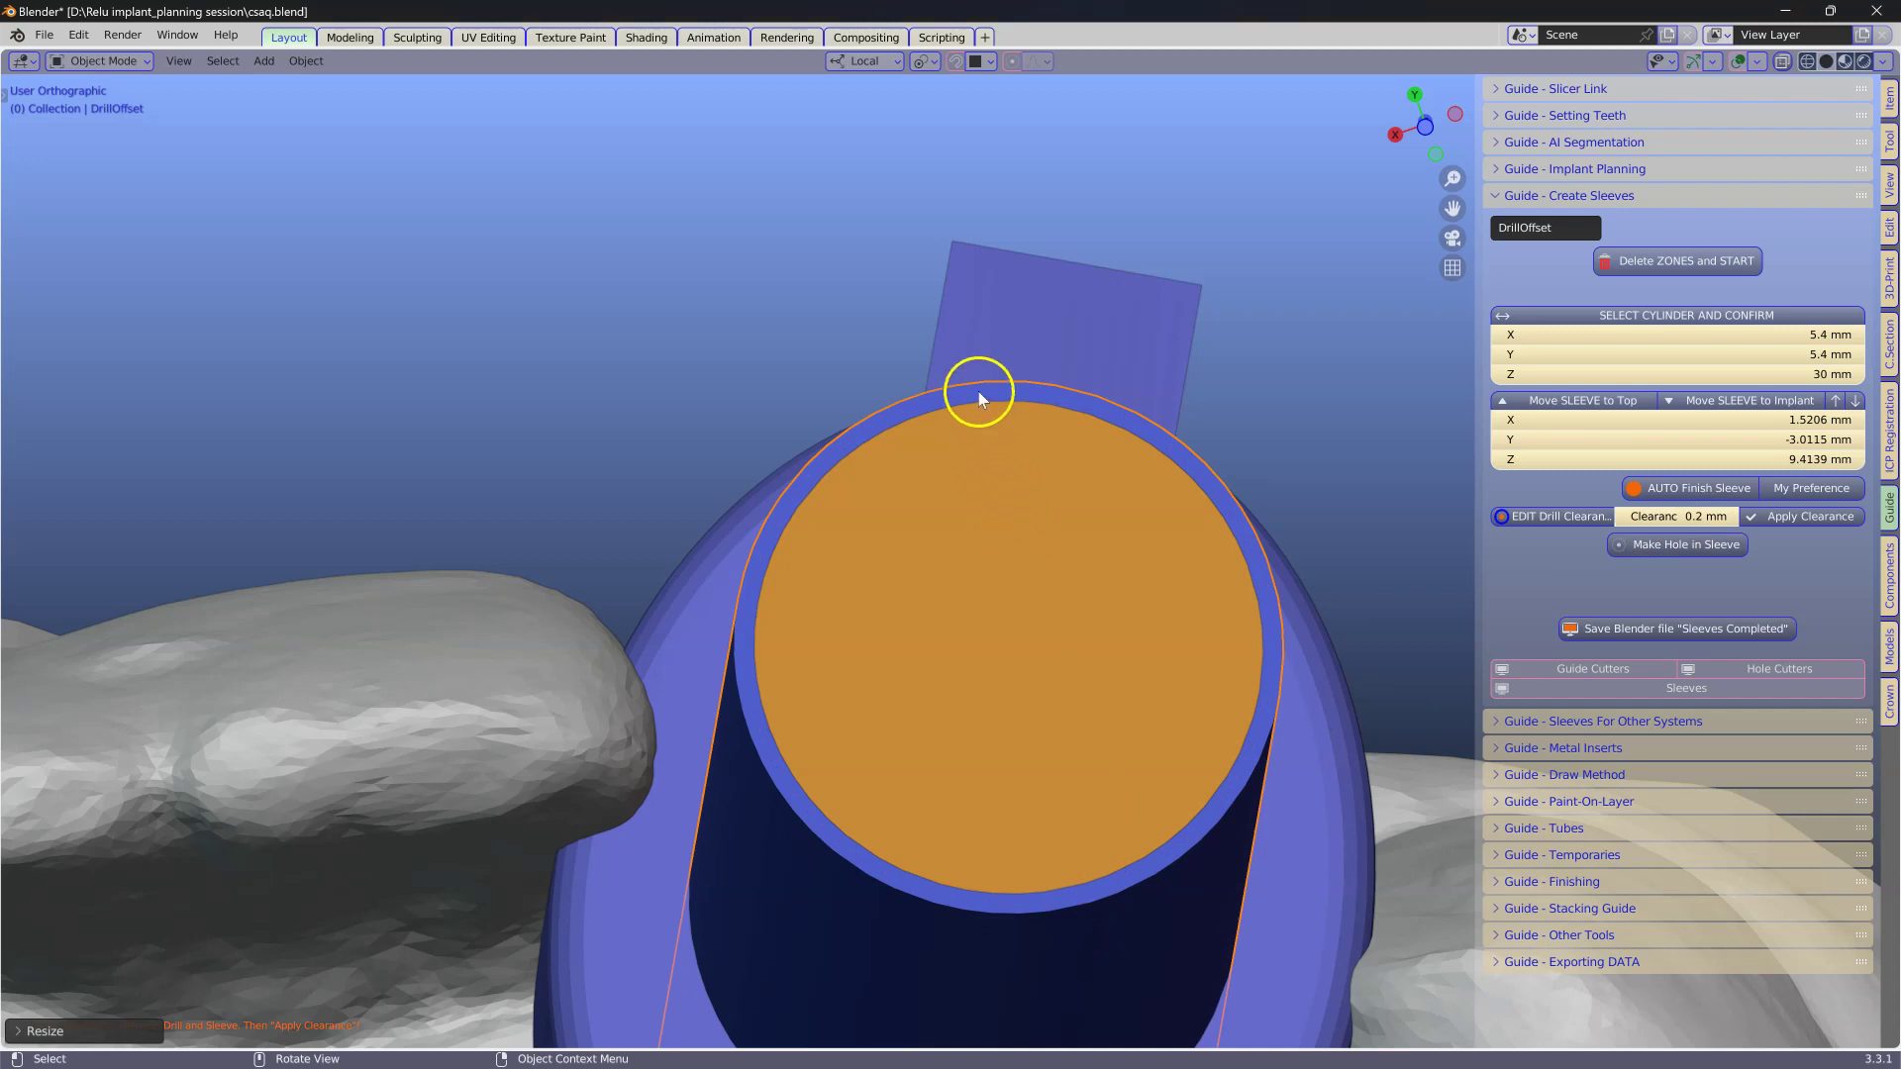
# - Set and apply a drill clearance of 0.1 mm, and cut the drill hole in the sleeve
pyautogui.click(1688, 517)
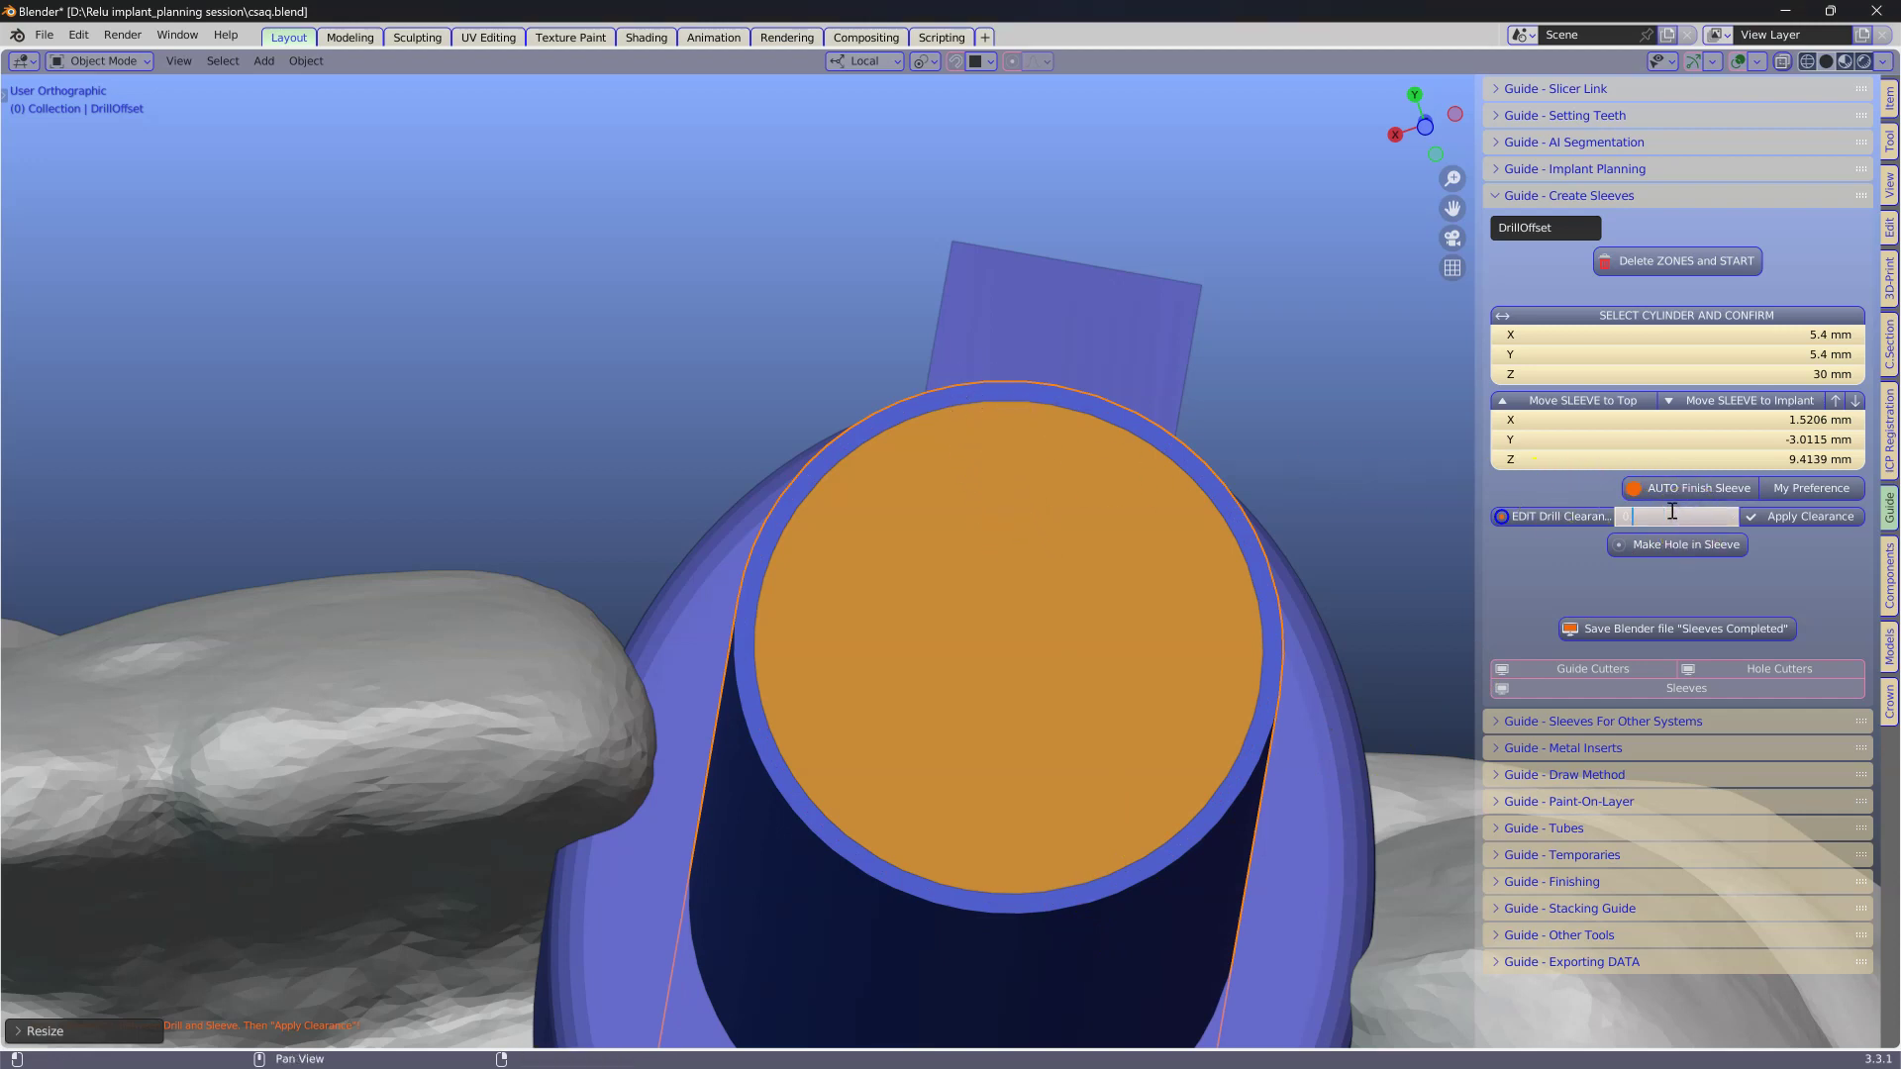
pyautogui.write('0.1')
pyautogui.press('Return')
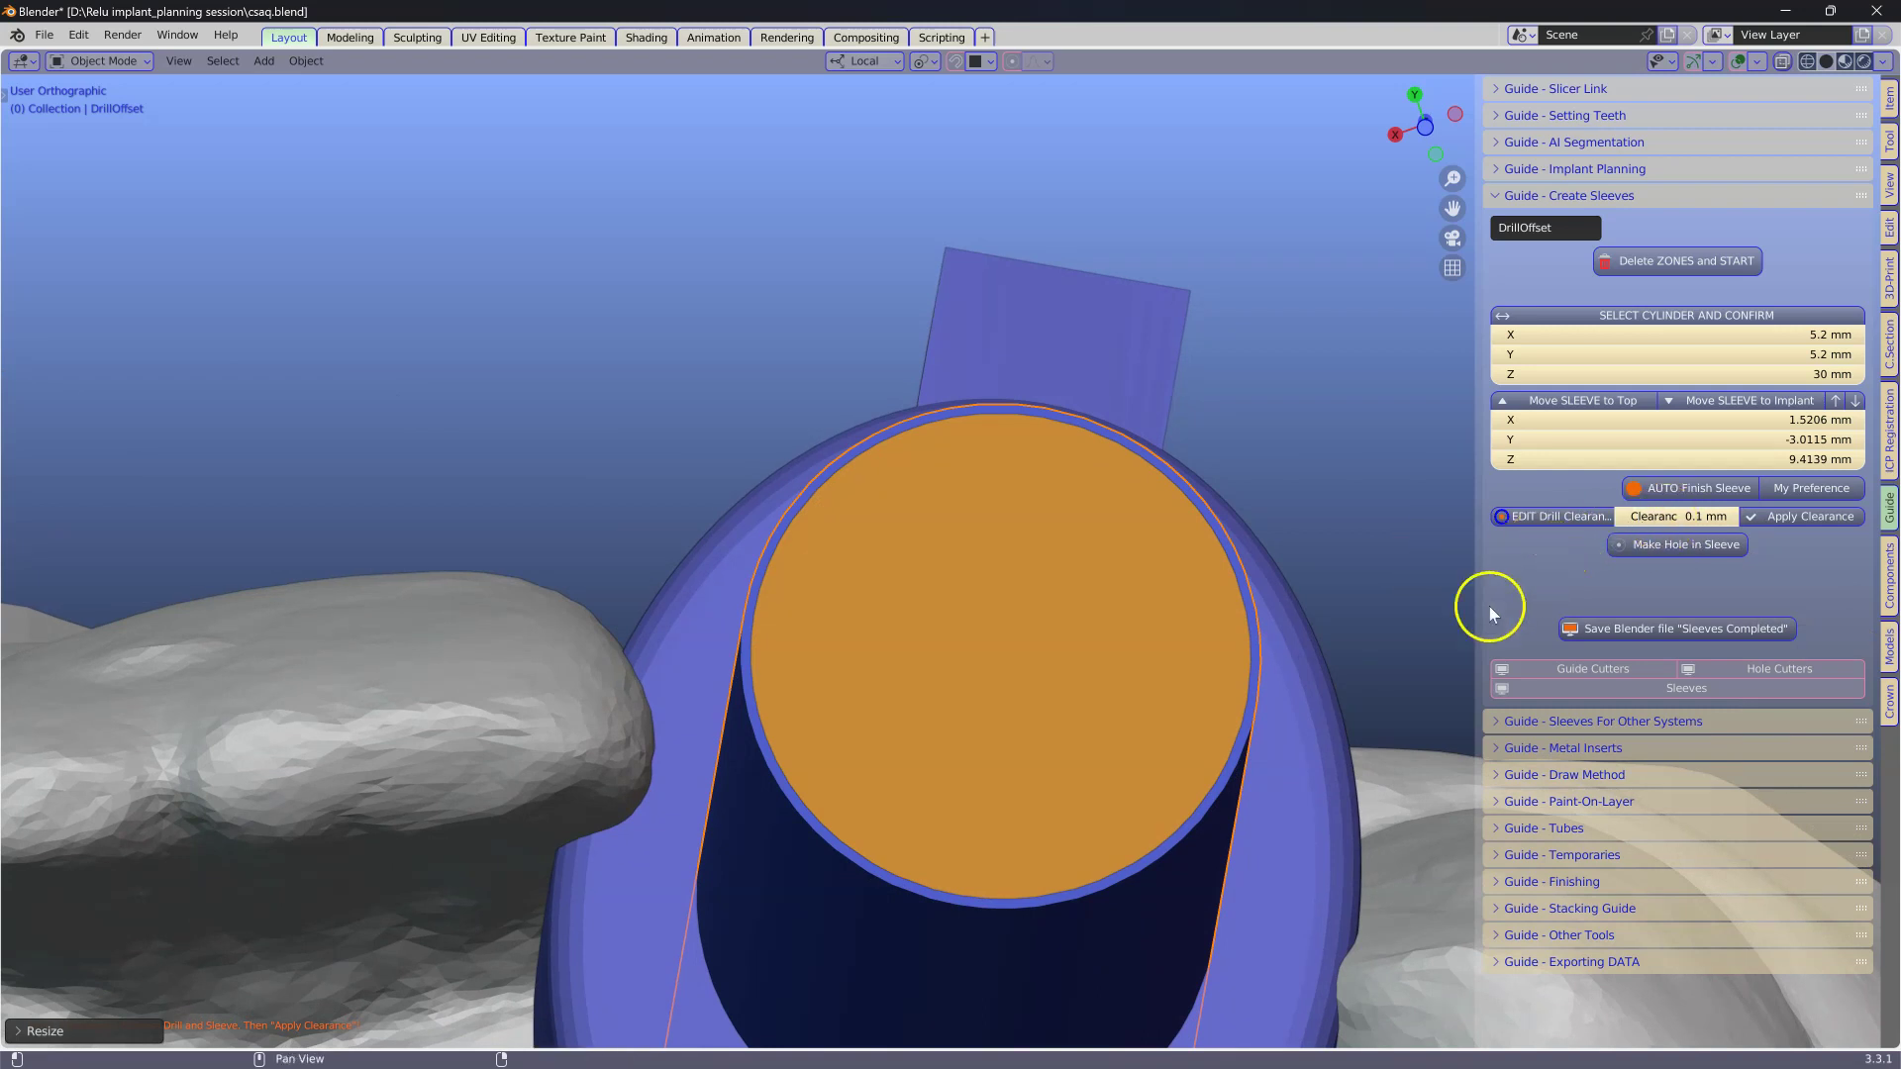
pyautogui.click(1827, 517)
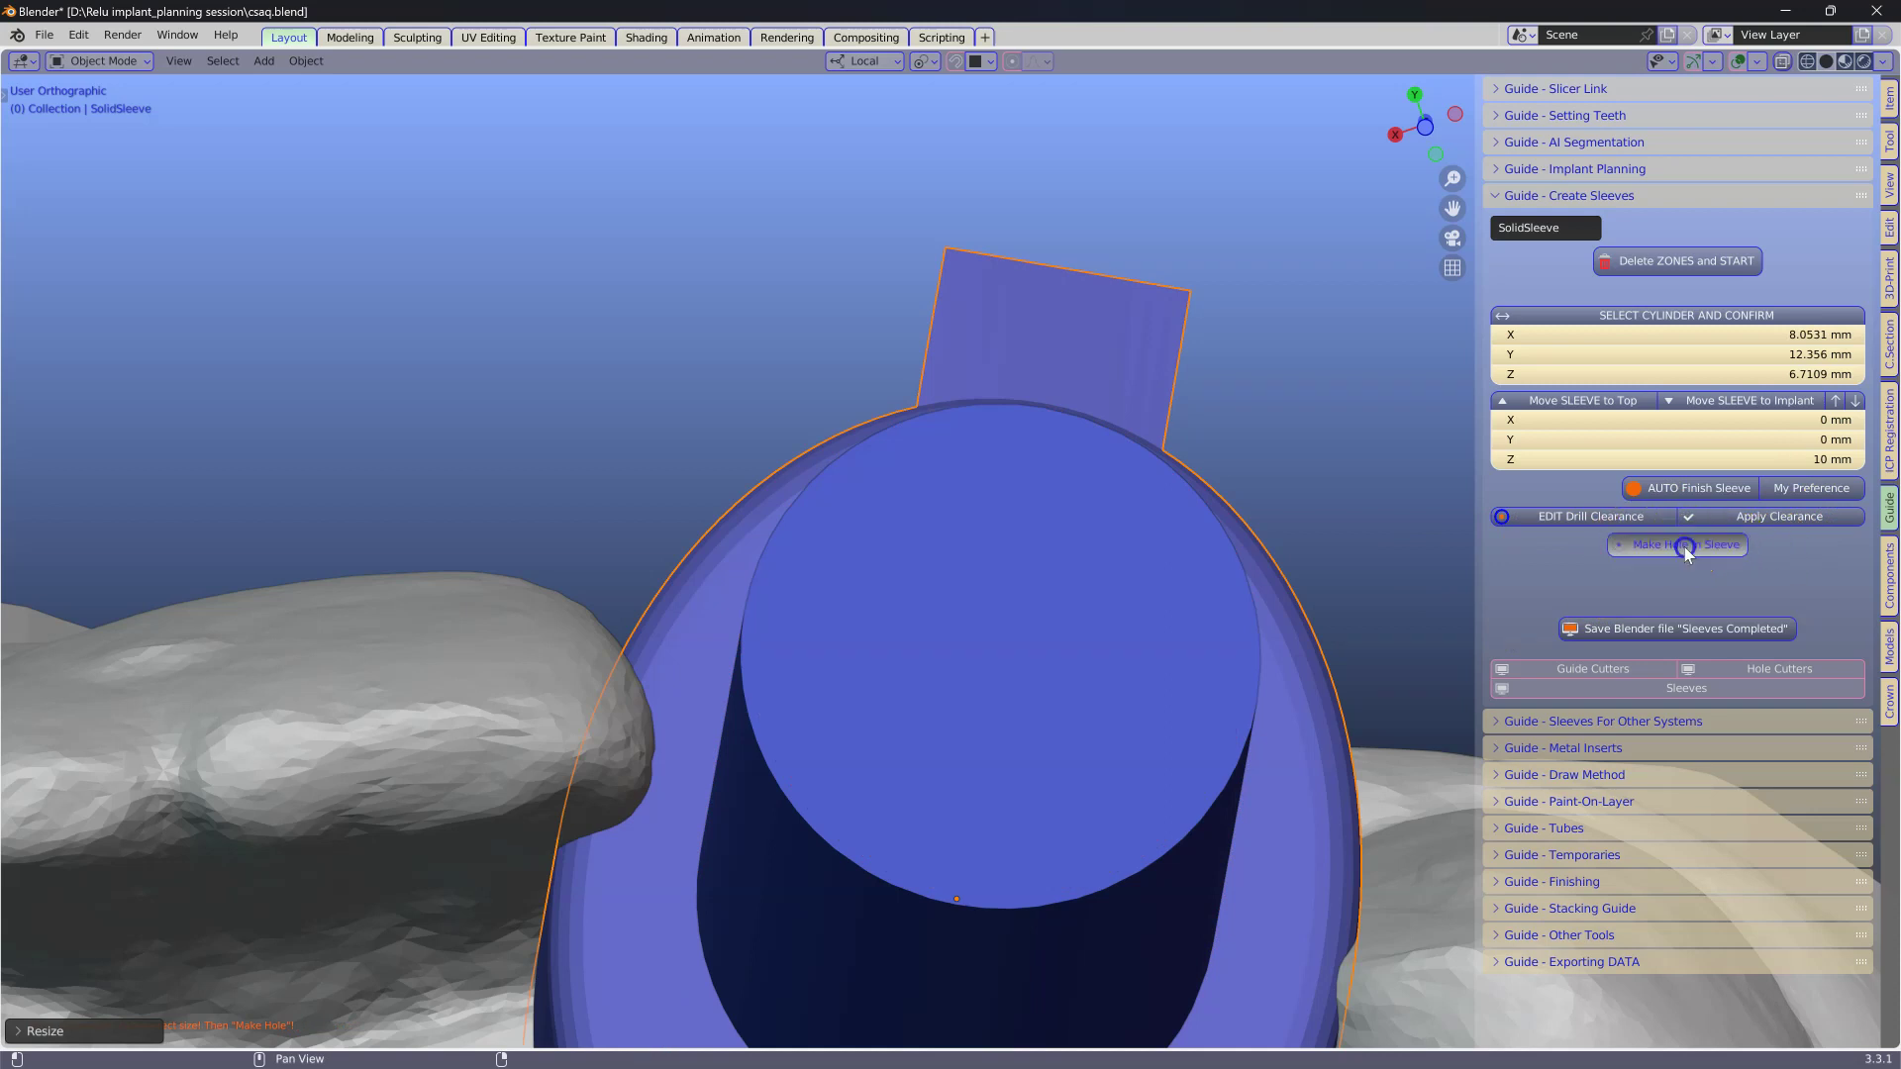
pyautogui.click(1684, 547)
# - Confirm the other implant's thin cylinder as the next drill cylinder and set its X and Y diameter to 5 mm
pyautogui.moveTo(1456, 634); pyautogui.dragTo(1178, 454, button='middle')
pyautogui.click(1184, 199)
pyautogui.scroll(2, 1199, 321)
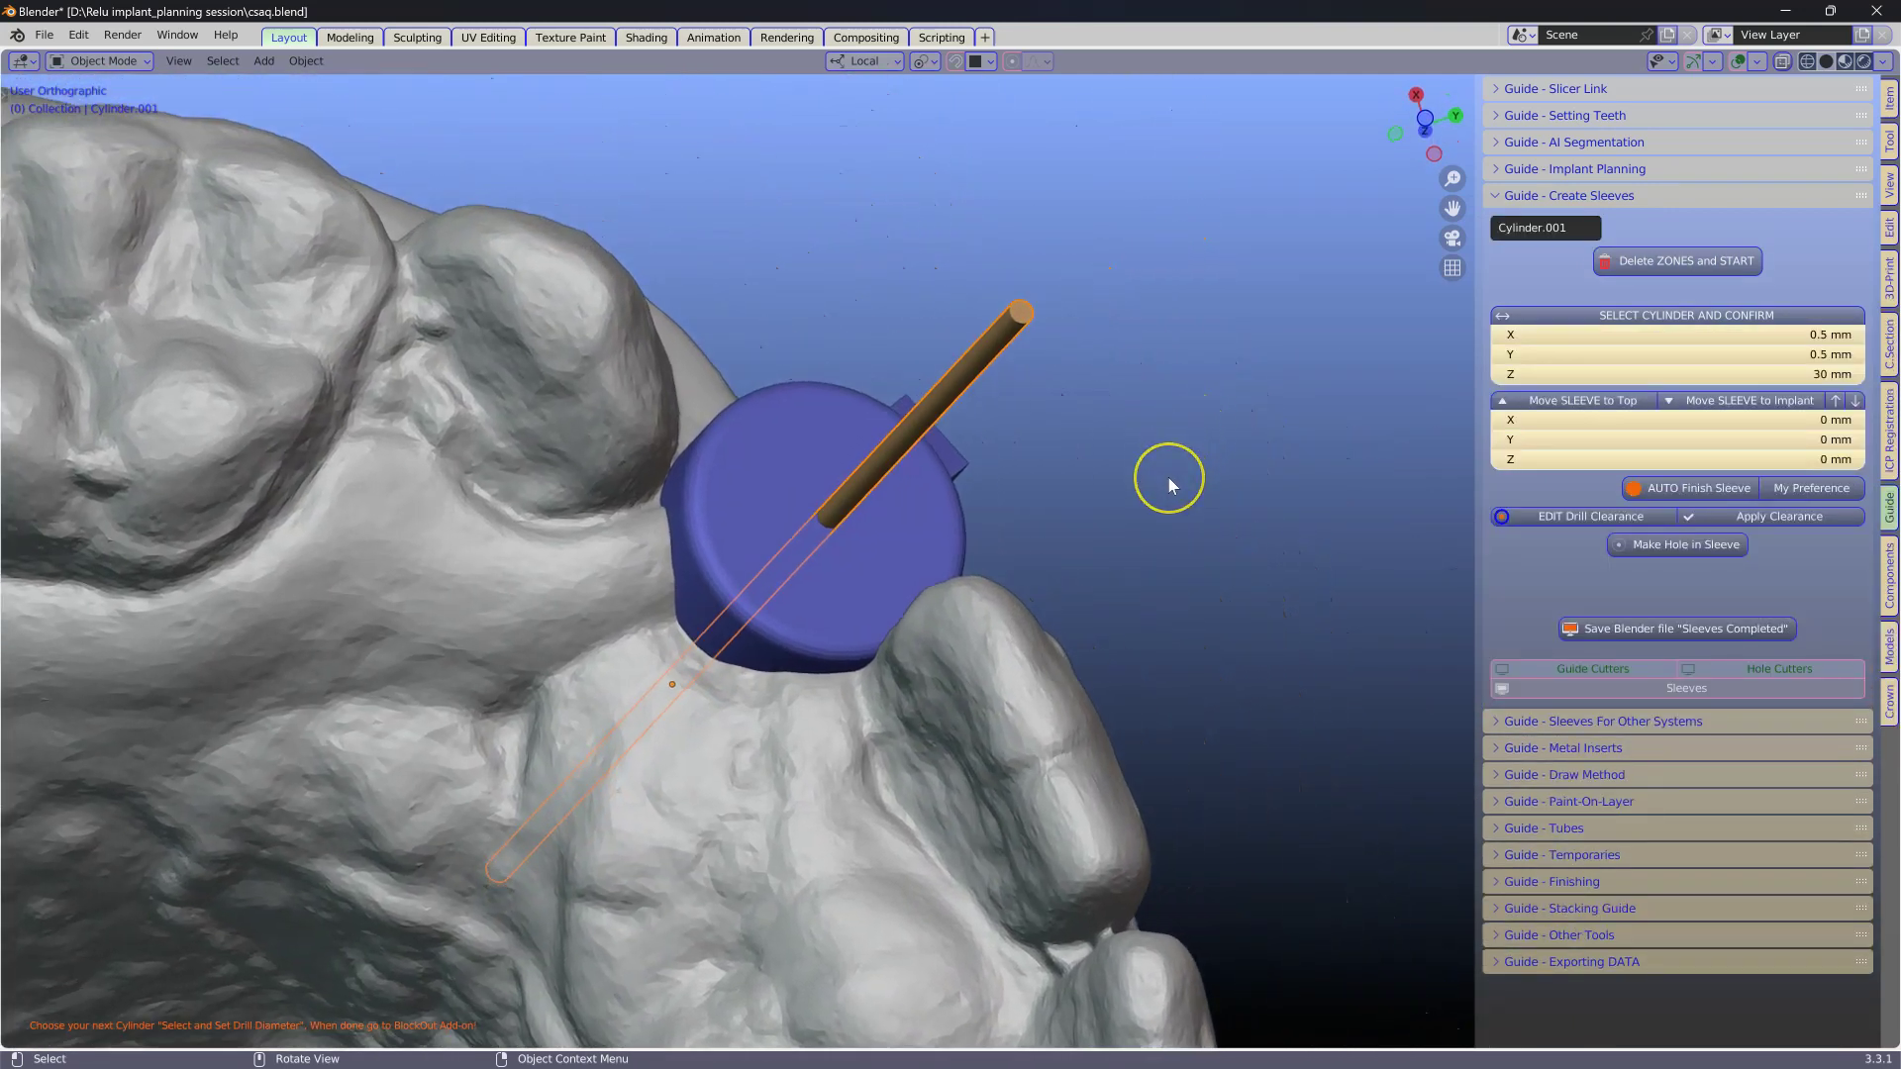
pyautogui.click(1673, 317)
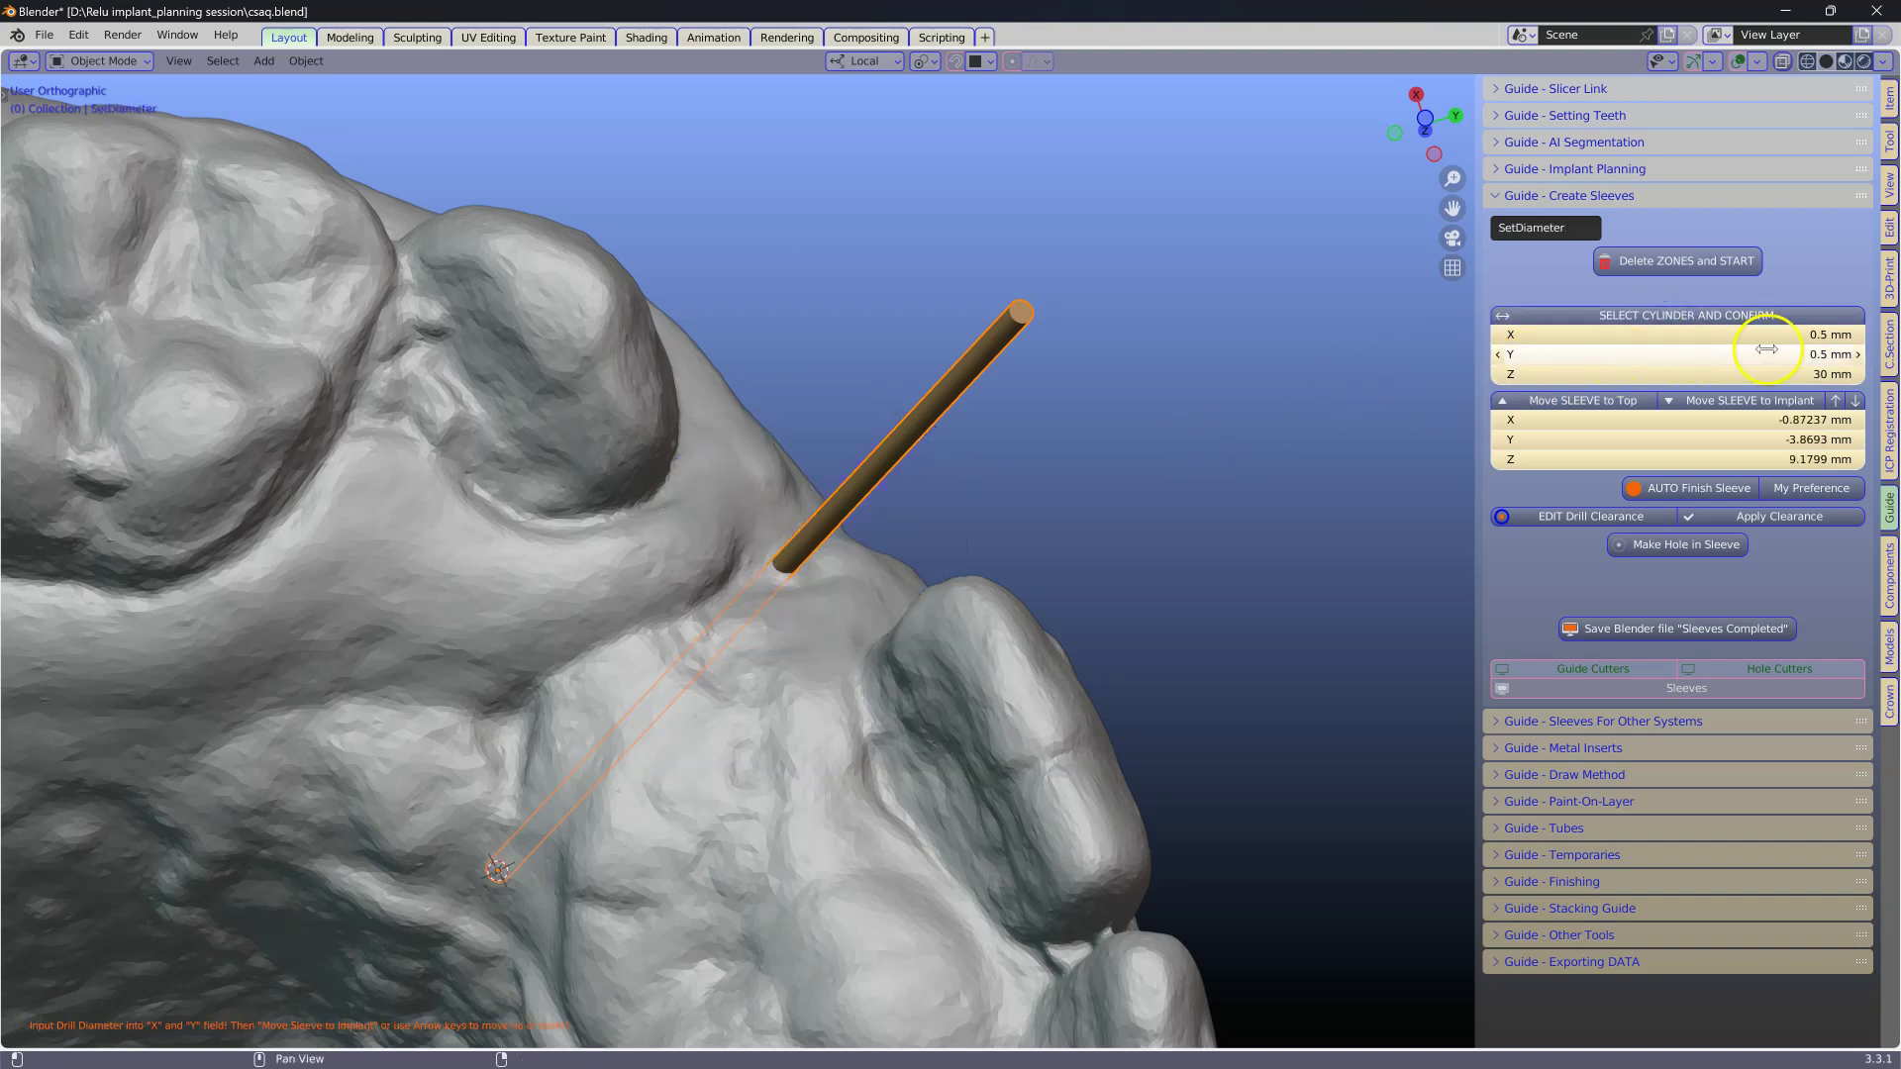
pyautogui.write('5')
pyautogui.press('Return')
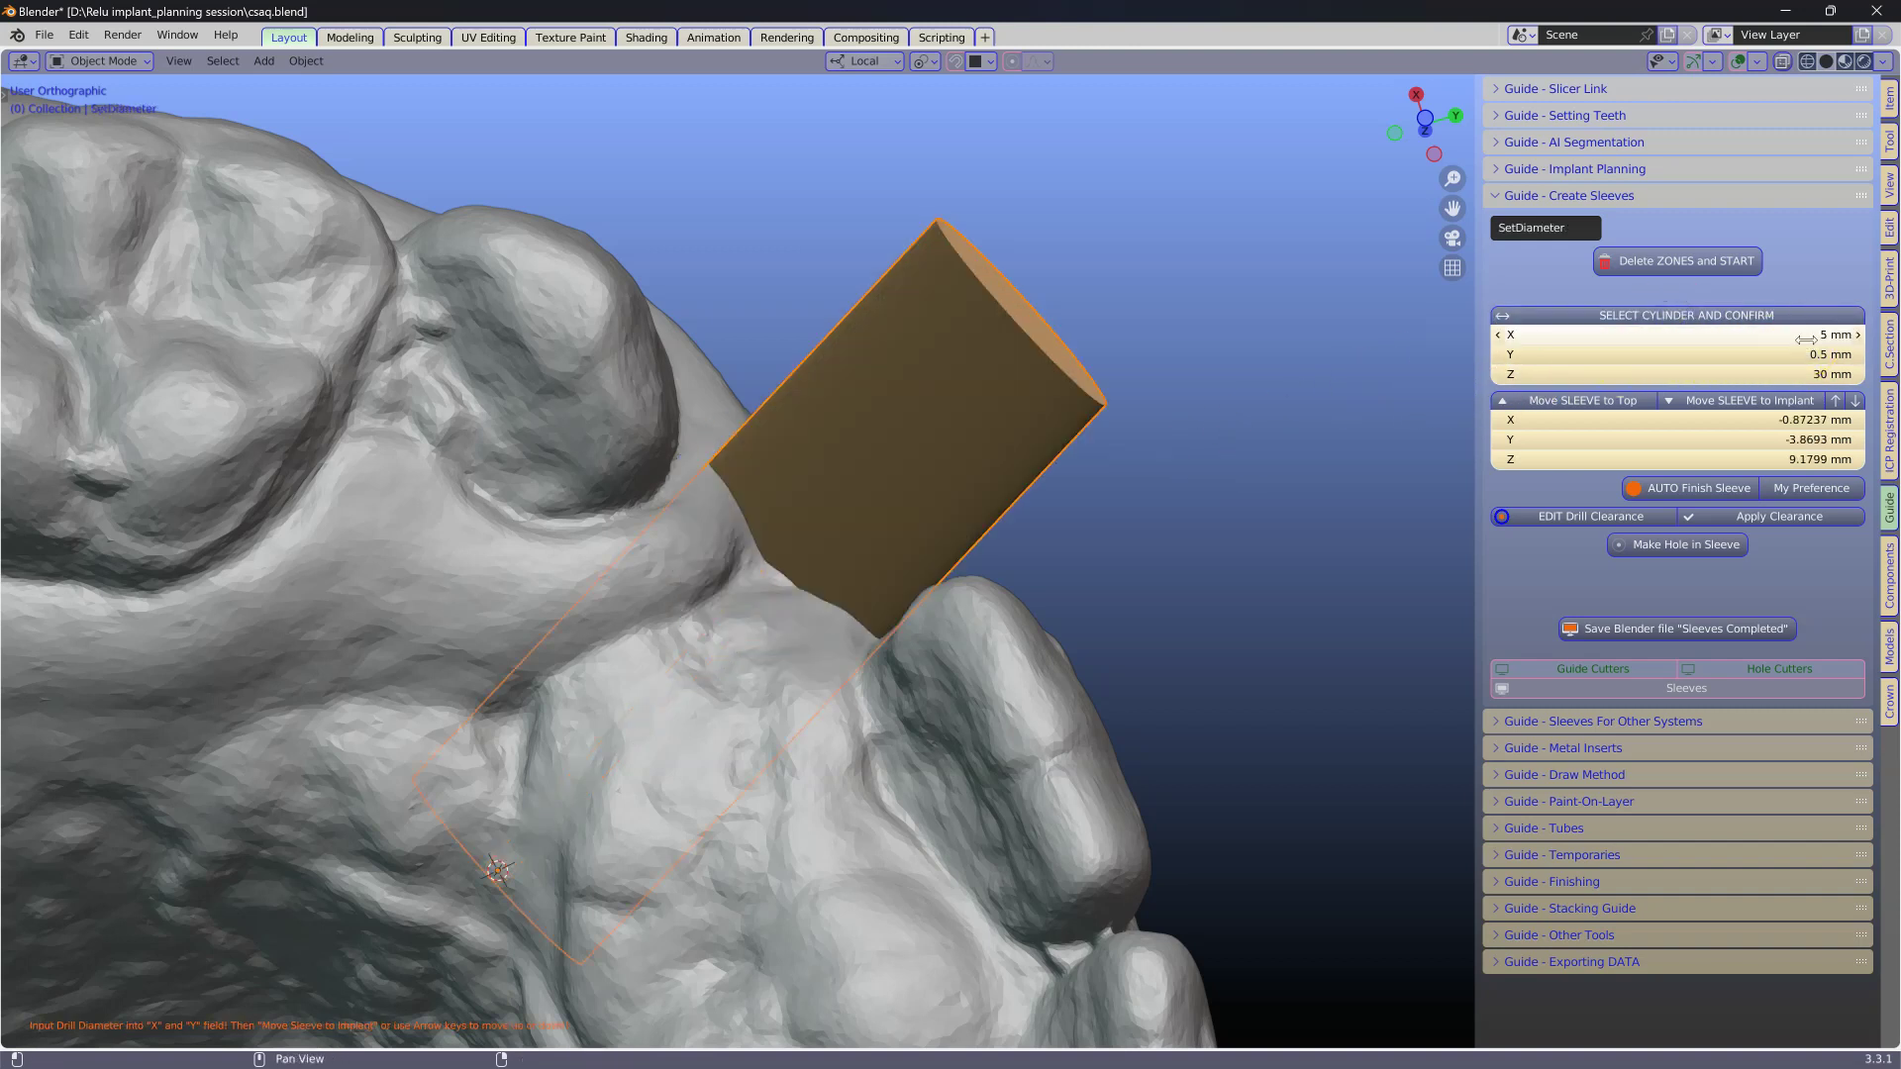
pyautogui.write('5')
pyautogui.press('Return')
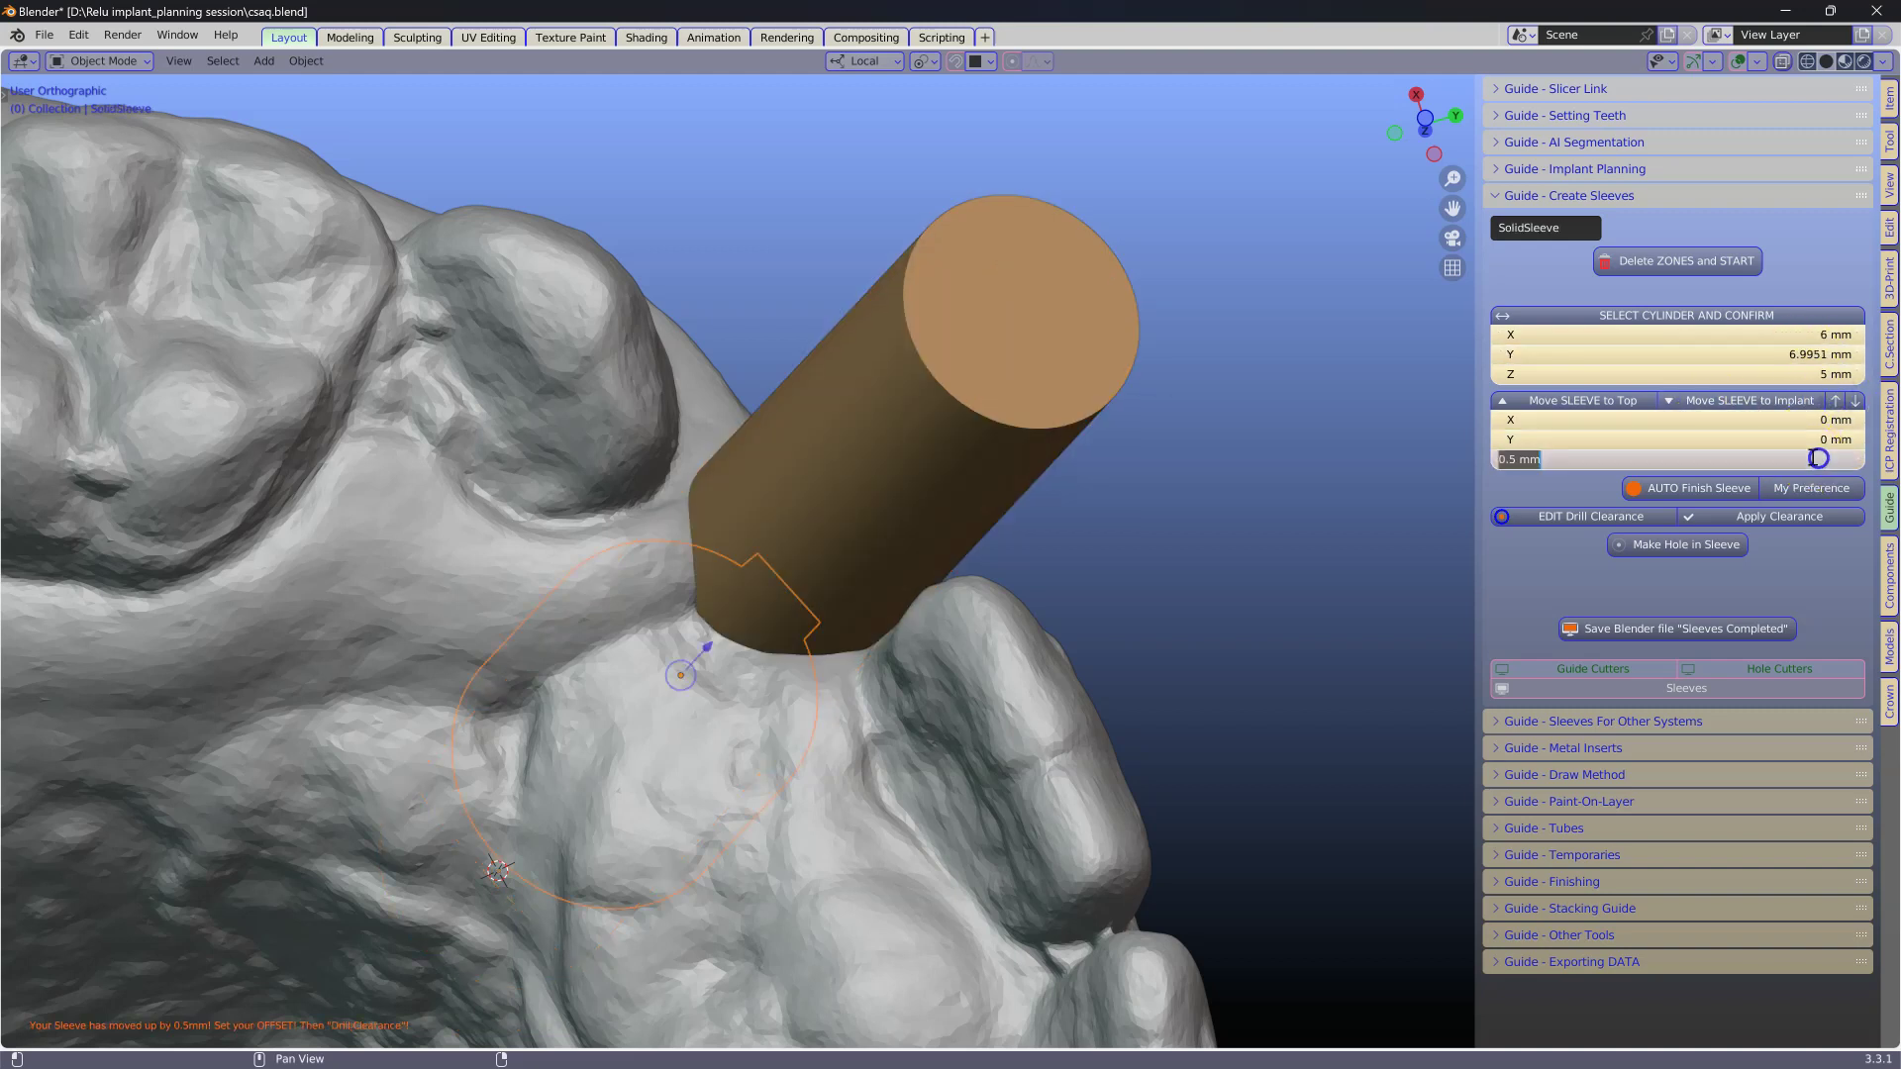
# - Place the new sleeve at a Z offset of 10 mm and scale it uniformly to about 7.10 × 8.28 × 5.92 mm
pyautogui.press('Return')
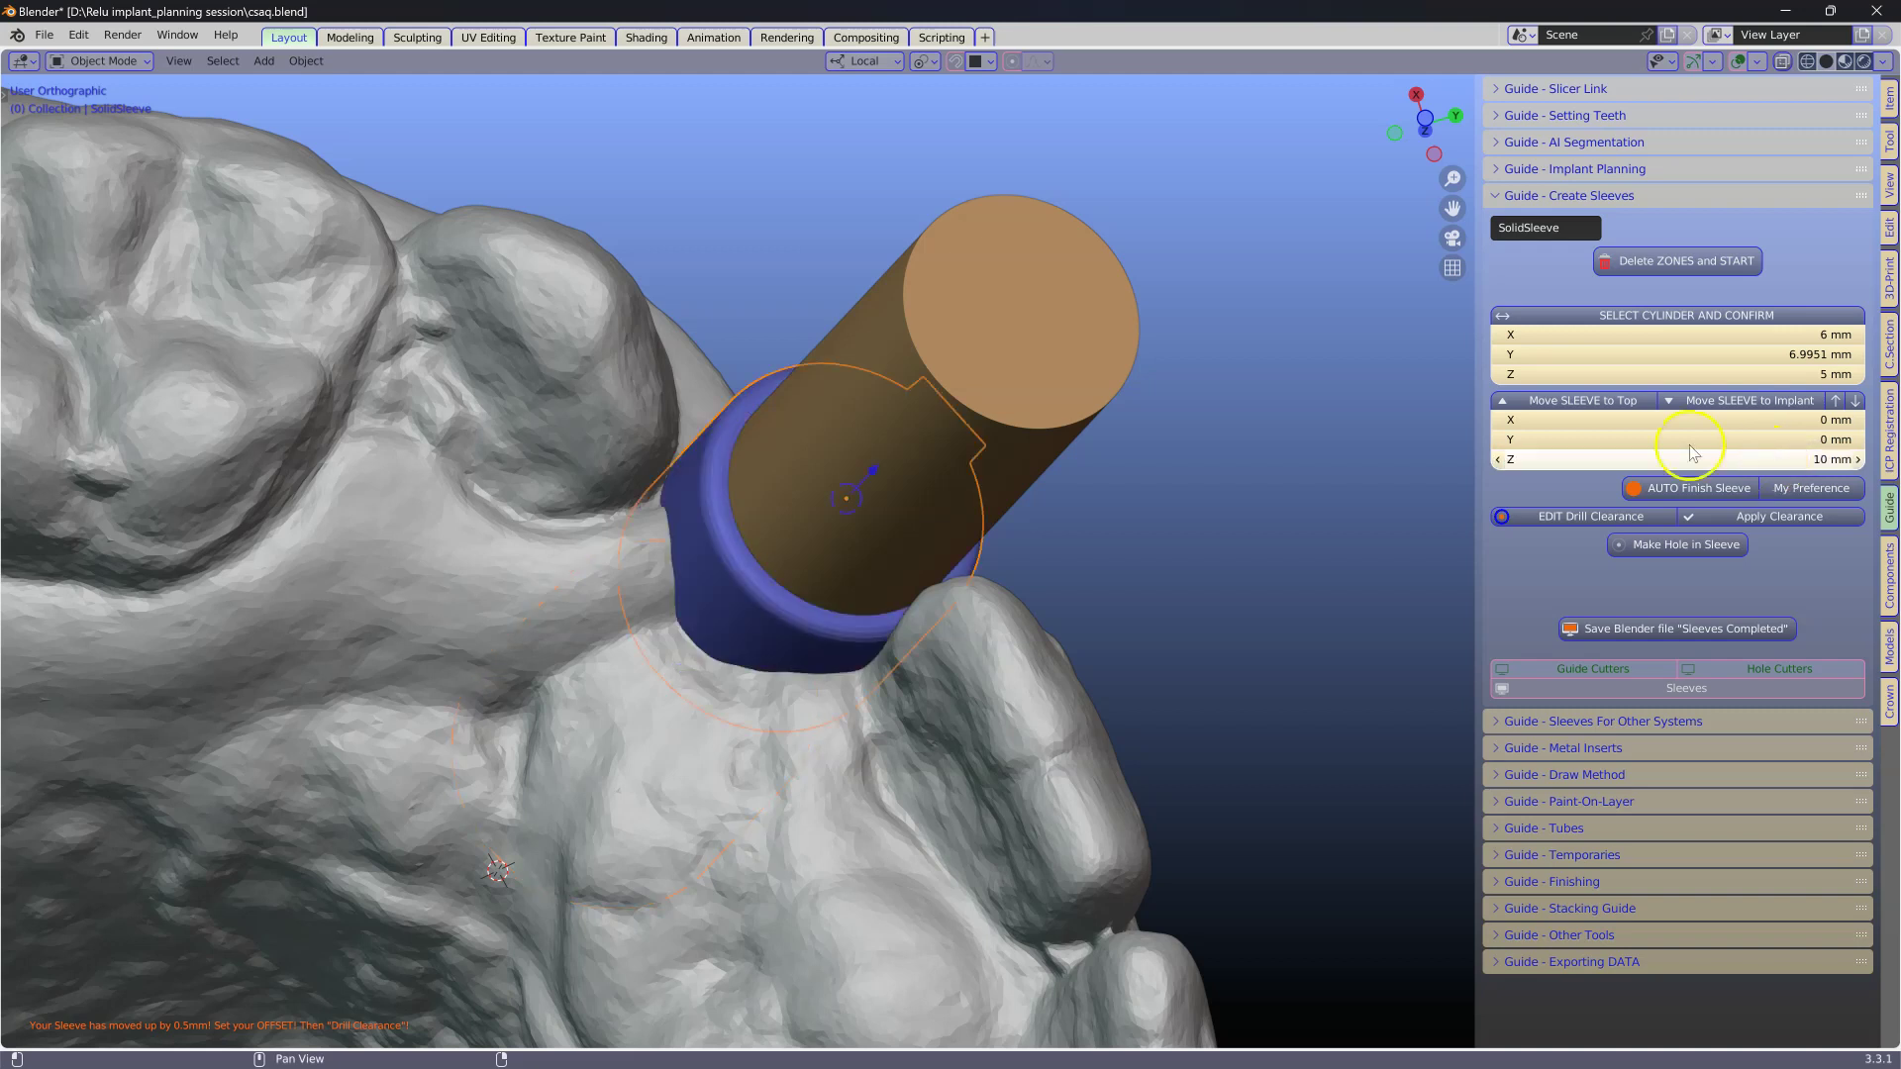
pyautogui.moveTo(991, 535); pyautogui.dragTo(1117, 449, button='middle')
pyautogui.press('s')
pyautogui.click(1194, 323)
# - Stretch the second sleeve along its local Y axis to about 10.66 mm
pyautogui.press('s')
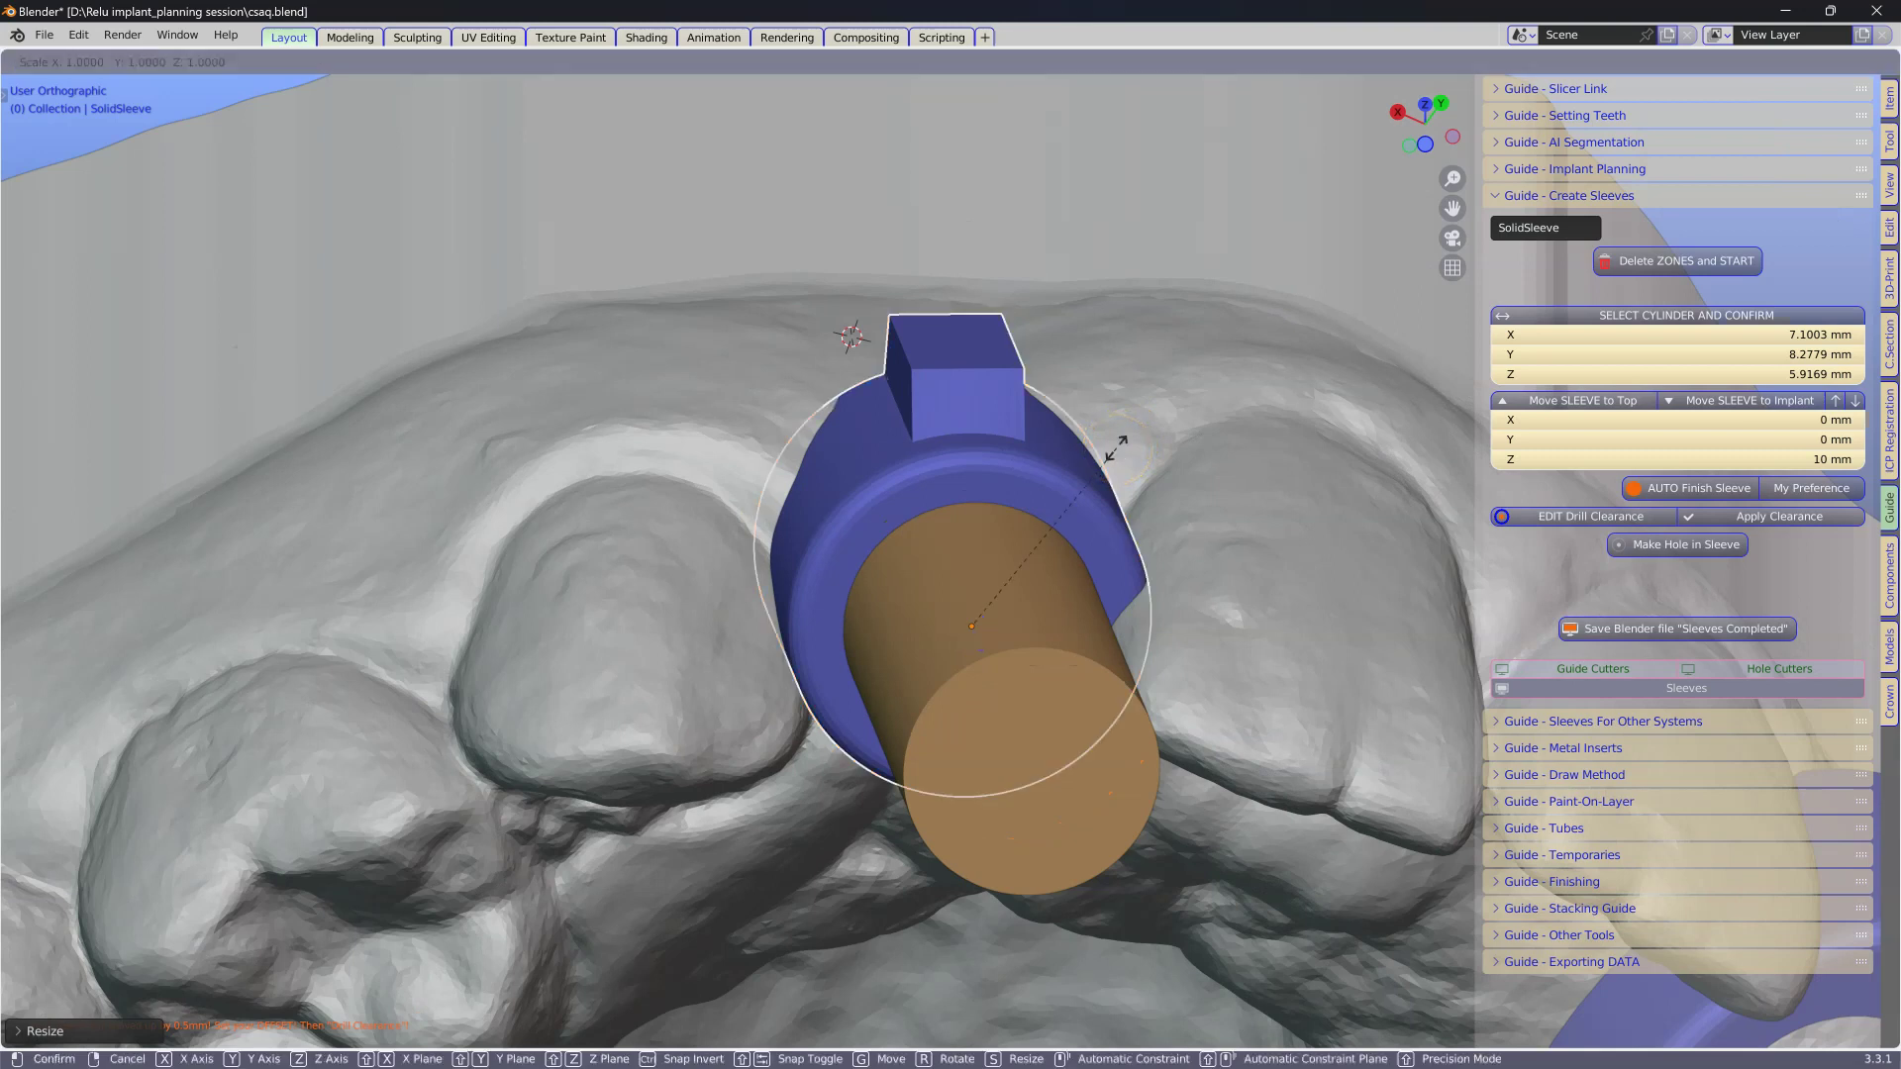
pyautogui.press('y')
pyautogui.click(1144, 386)
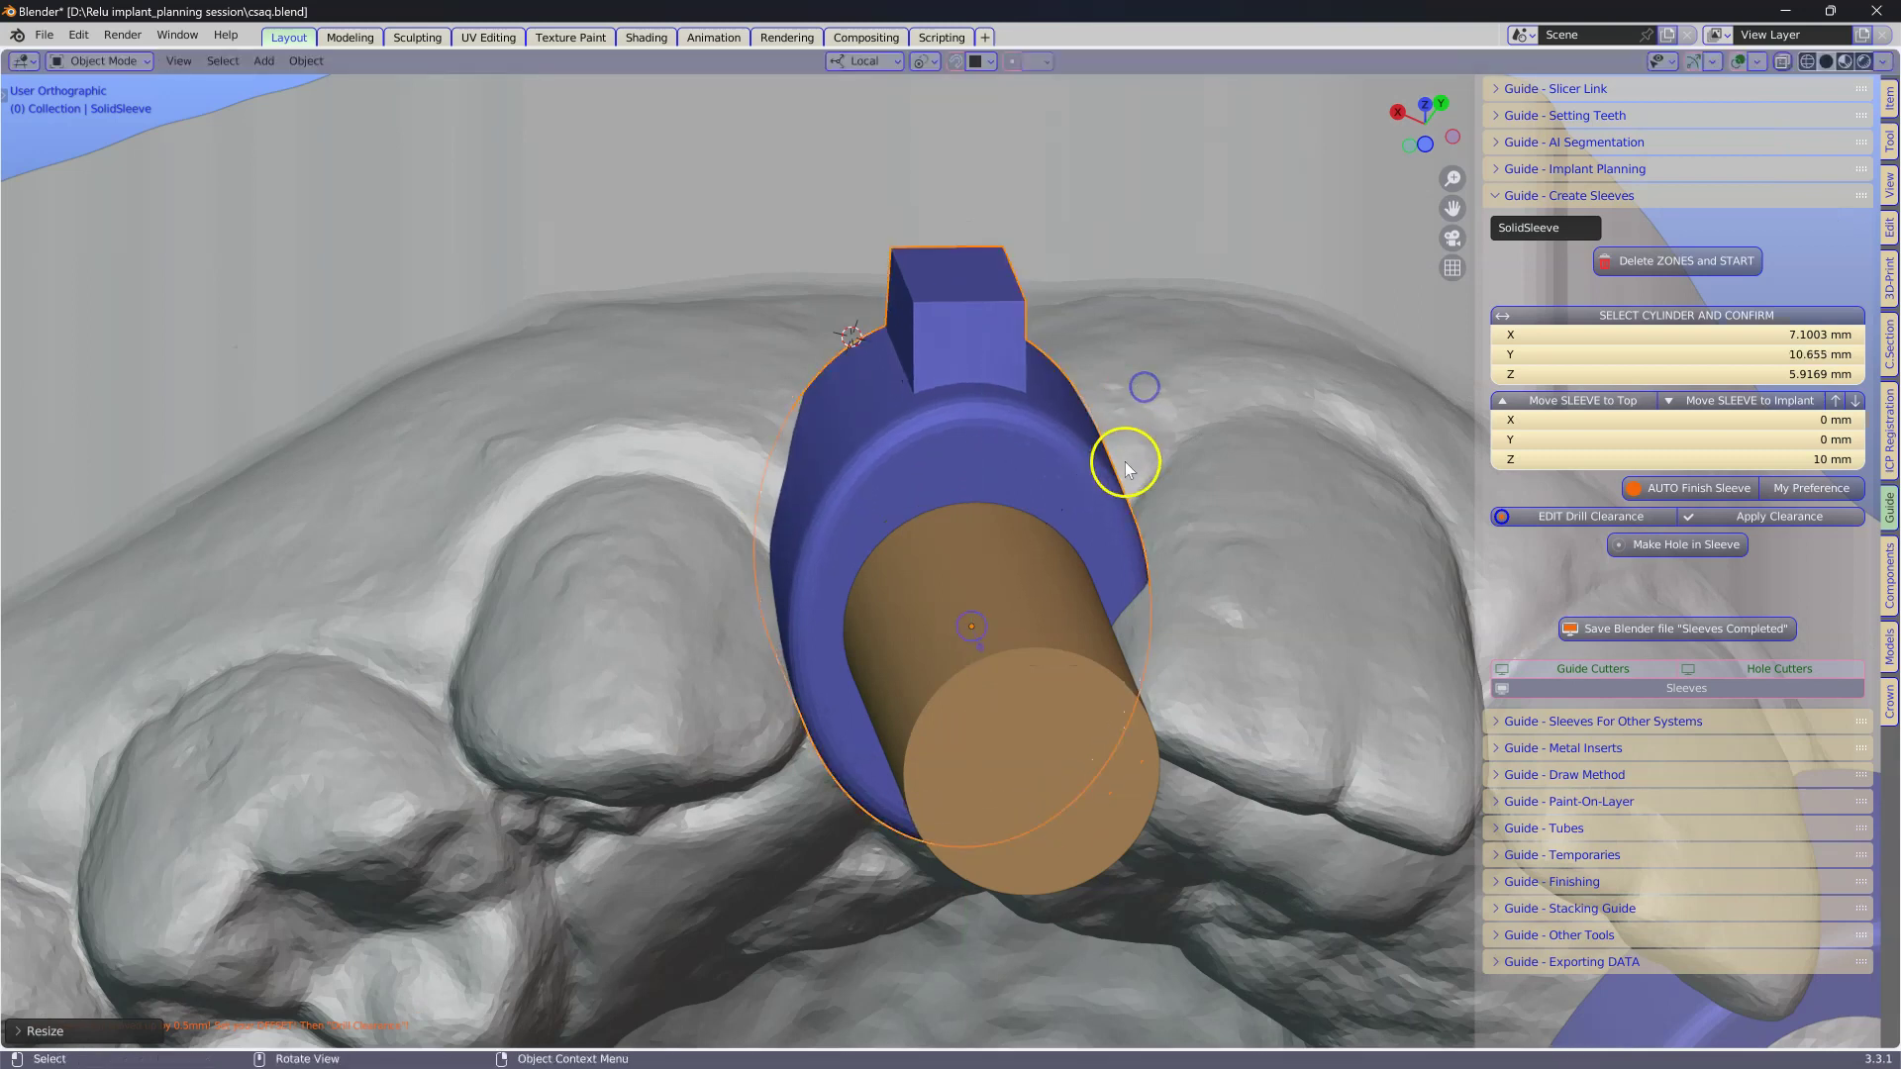
pyautogui.moveTo(1125, 461); pyautogui.dragTo(1186, 592, button='middle')
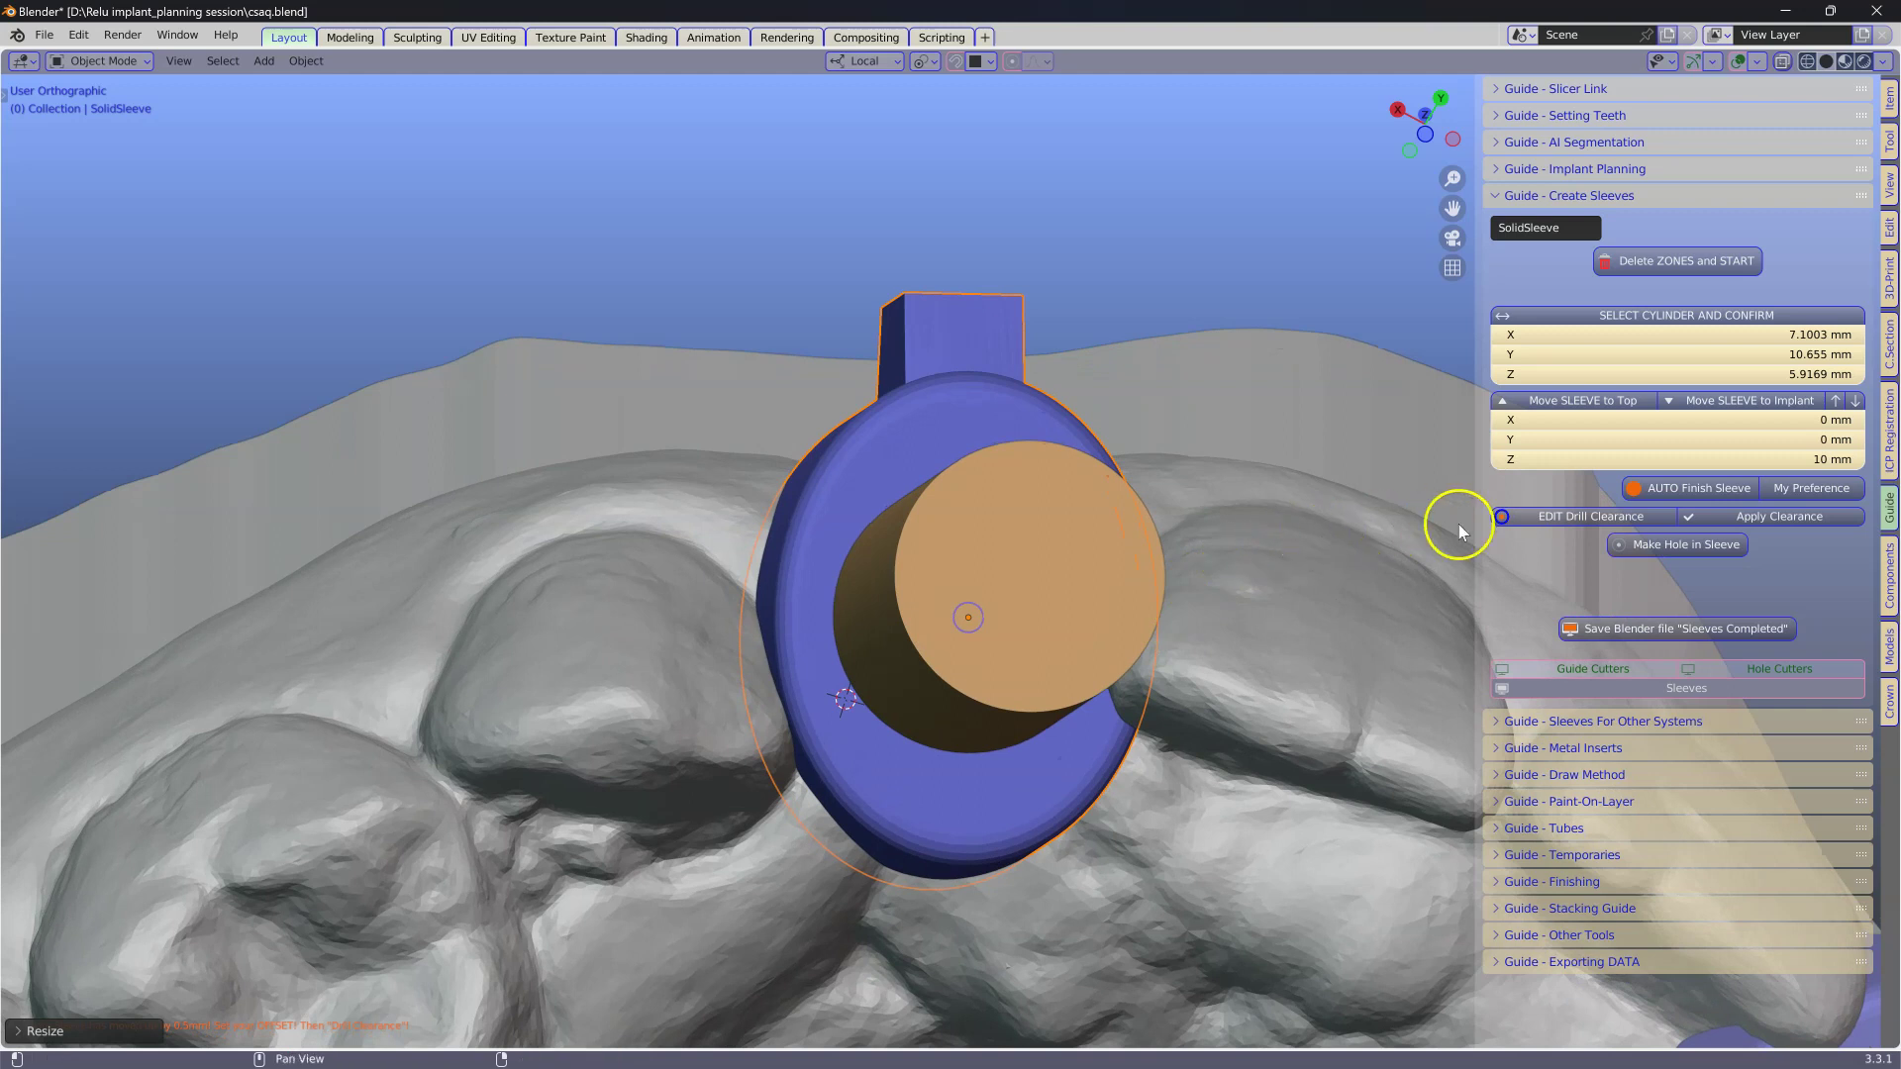
# - Finish the second sleeve automatically and inspect it from the front of the arch
pyautogui.click(1661, 490)
pyautogui.moveTo(1299, 607); pyautogui.dragTo(1057, 730, button='middle')
pyautogui.scroll(-4, 1160, 651)
pyautogui.scroll(3, 1056, 729)
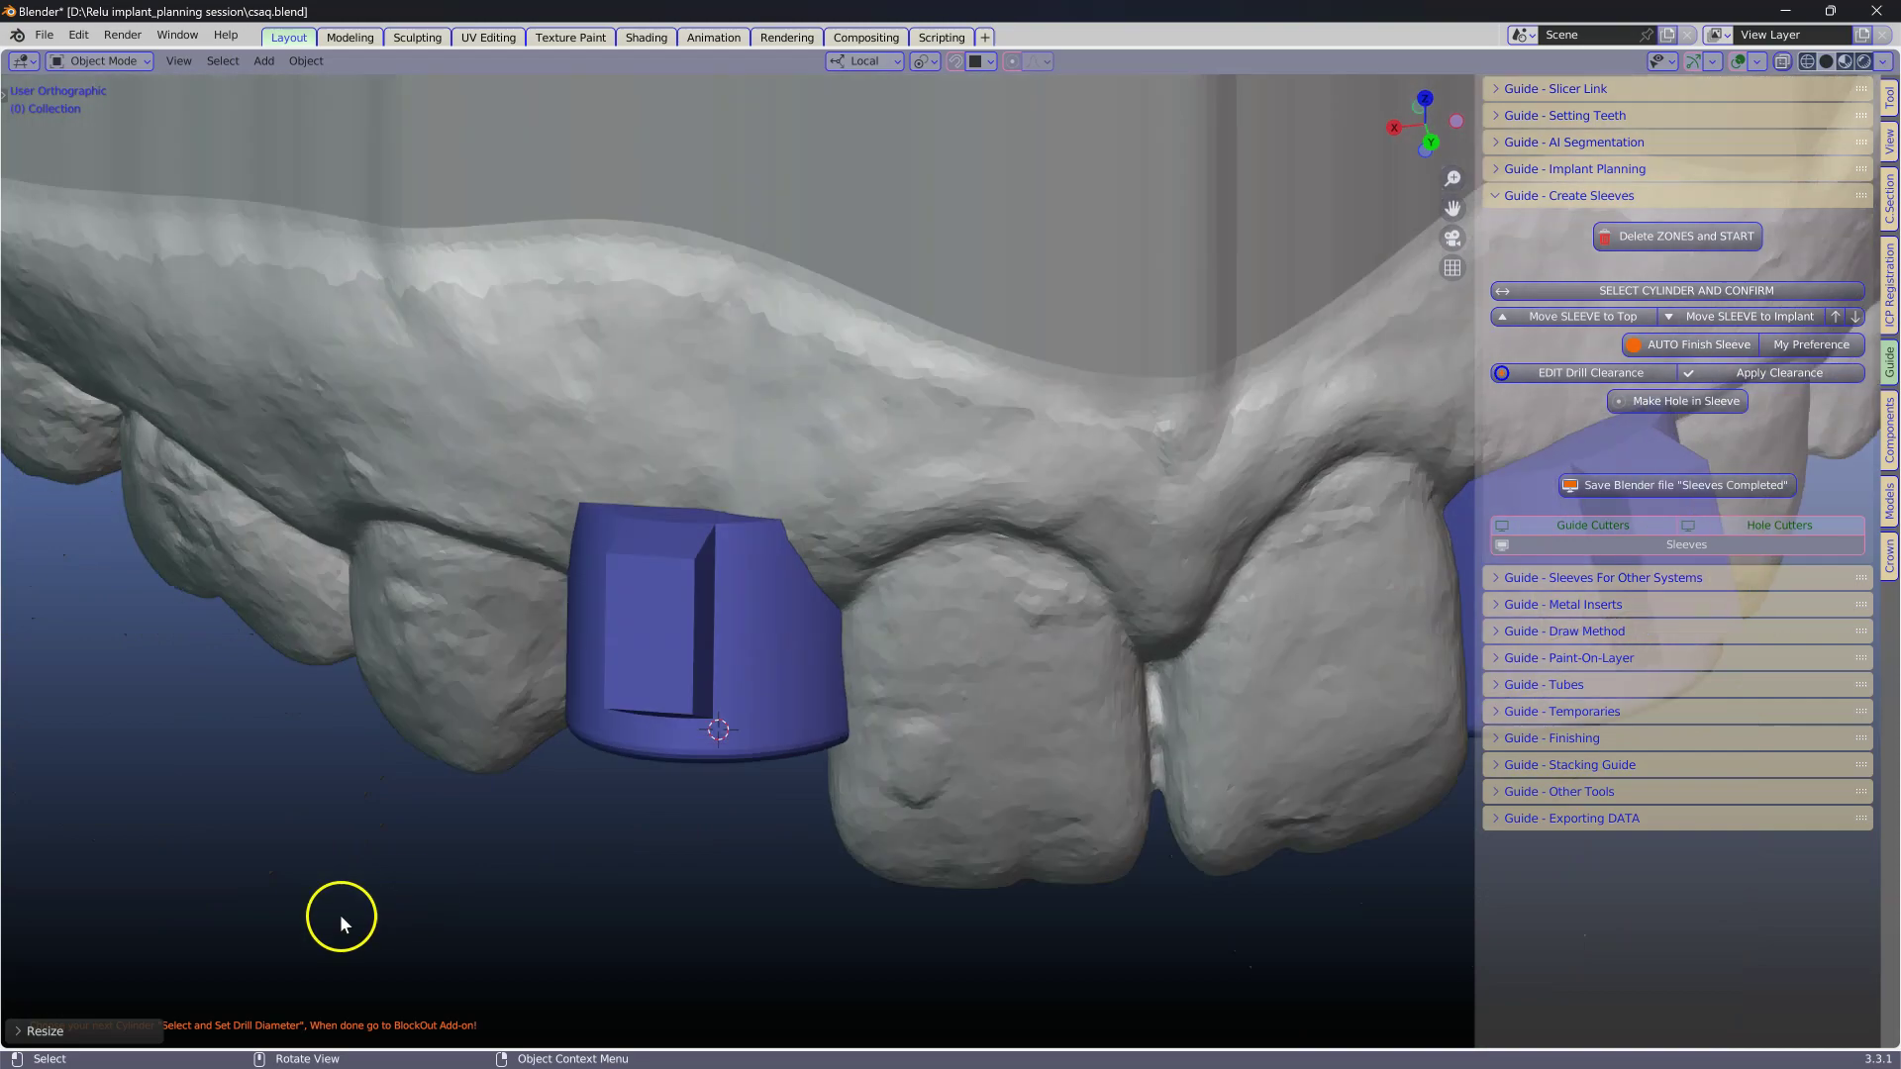